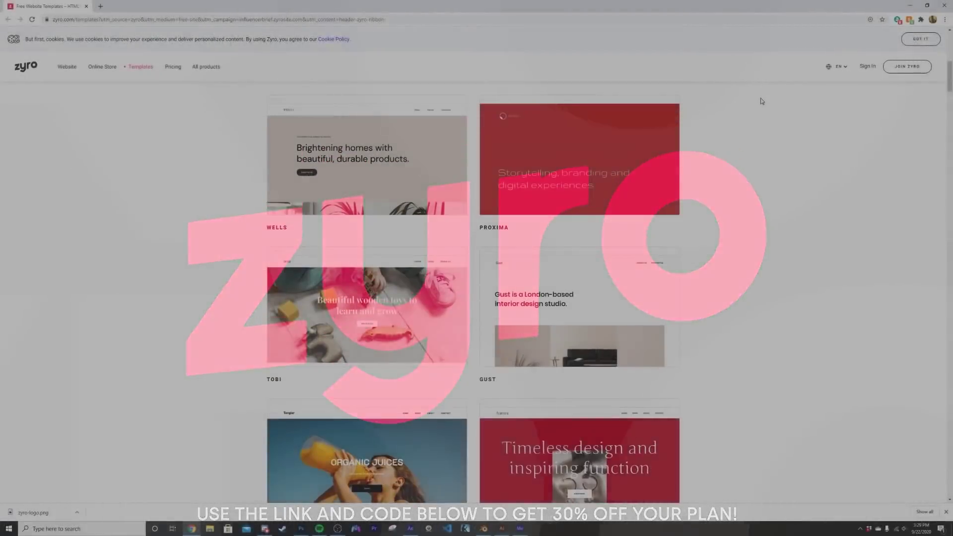
scroll(763, 102, "down", 10)
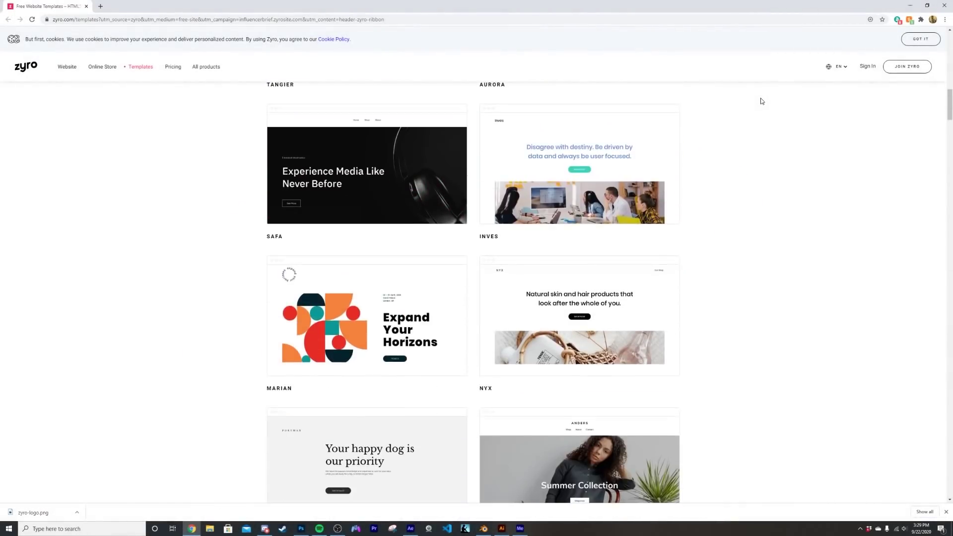
scroll(762, 101, "down", 5)
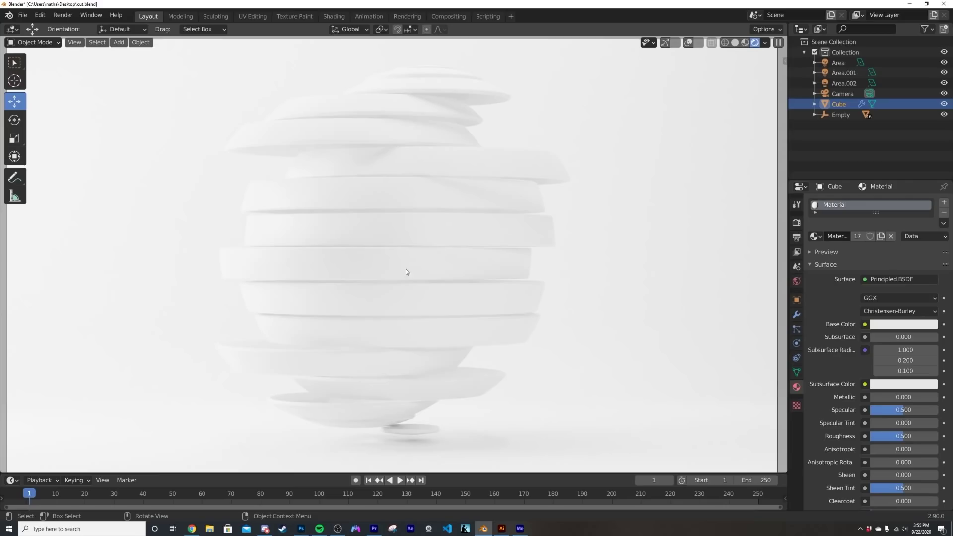
- Replace the backdrop cube's shared material with a new one that has a near-black base color
left_click(368, 256)
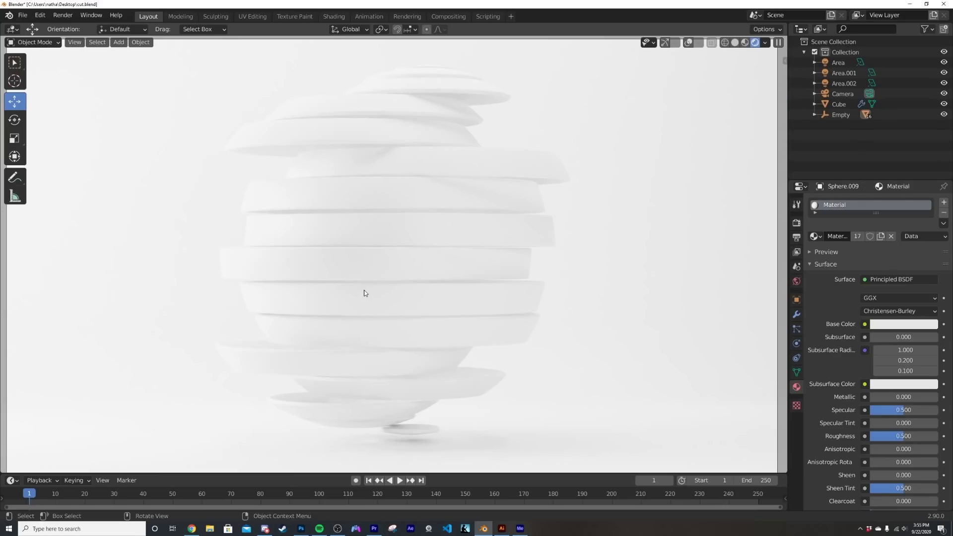
left_click(378, 266)
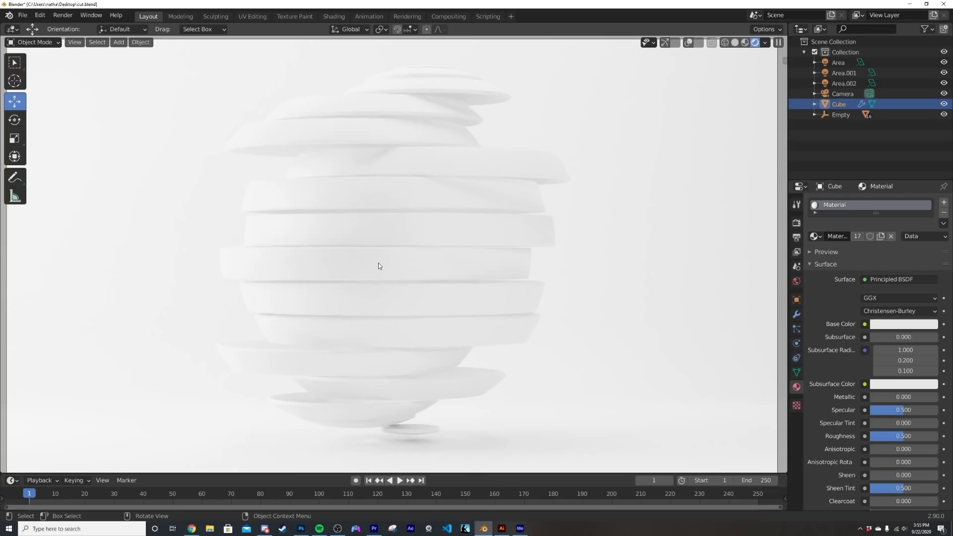
key("KP_0")
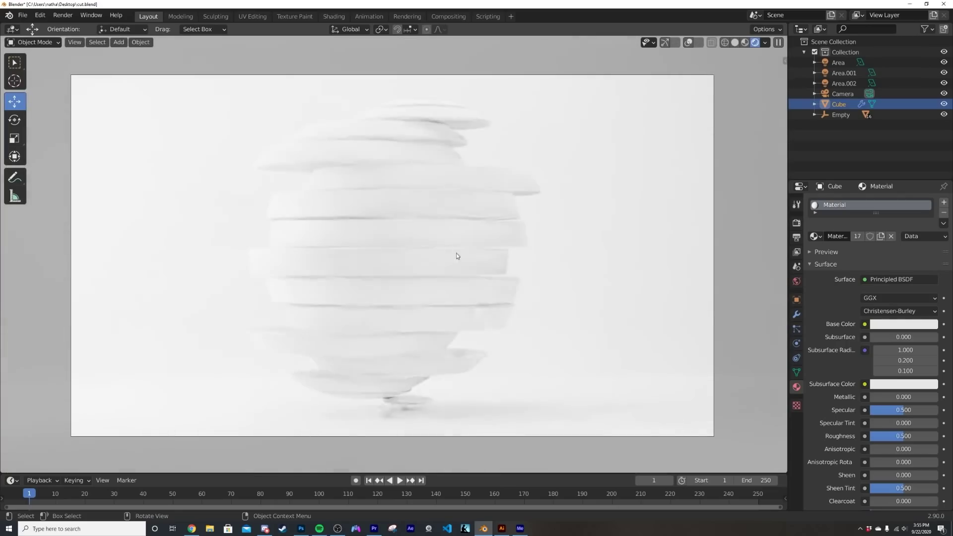
left_click(945, 213)
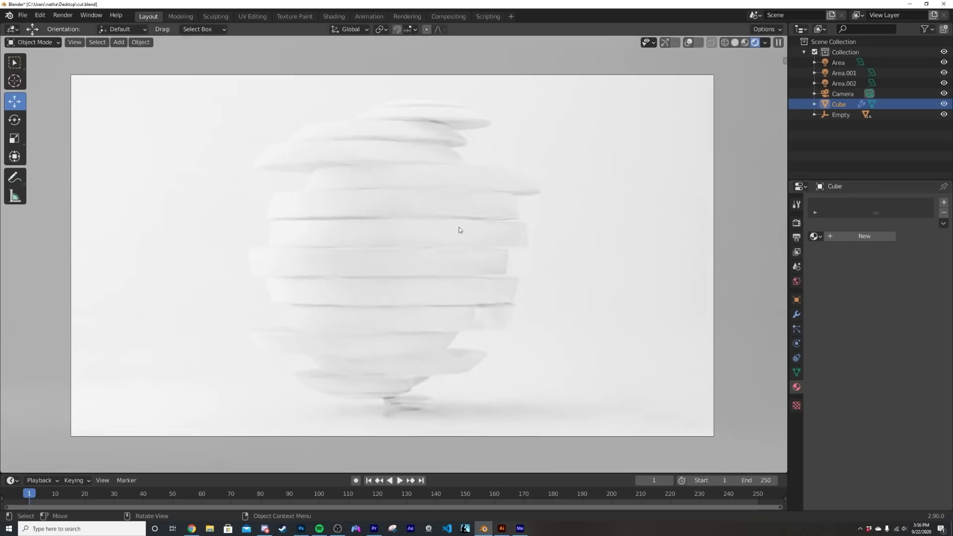
left_click(865, 236)
left_click(913, 324)
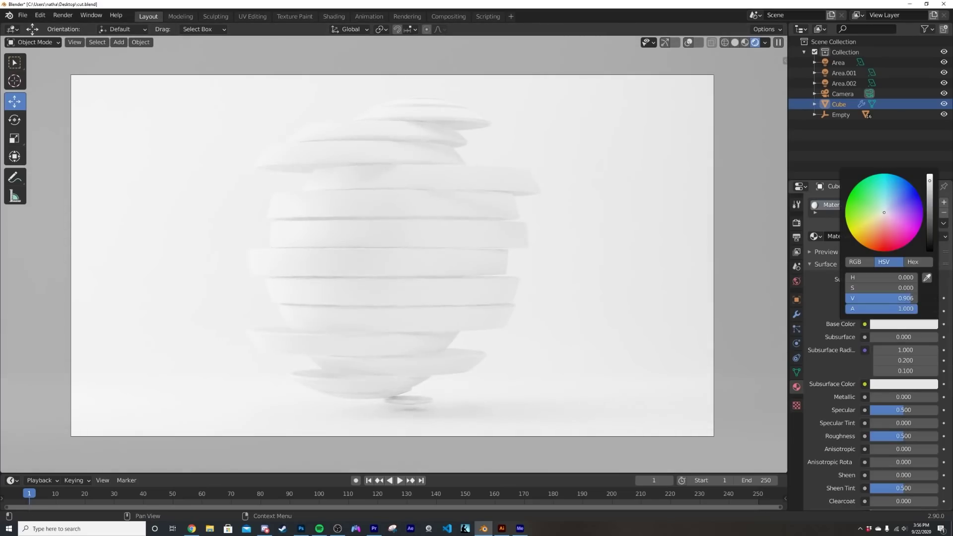
left_click(930, 253)
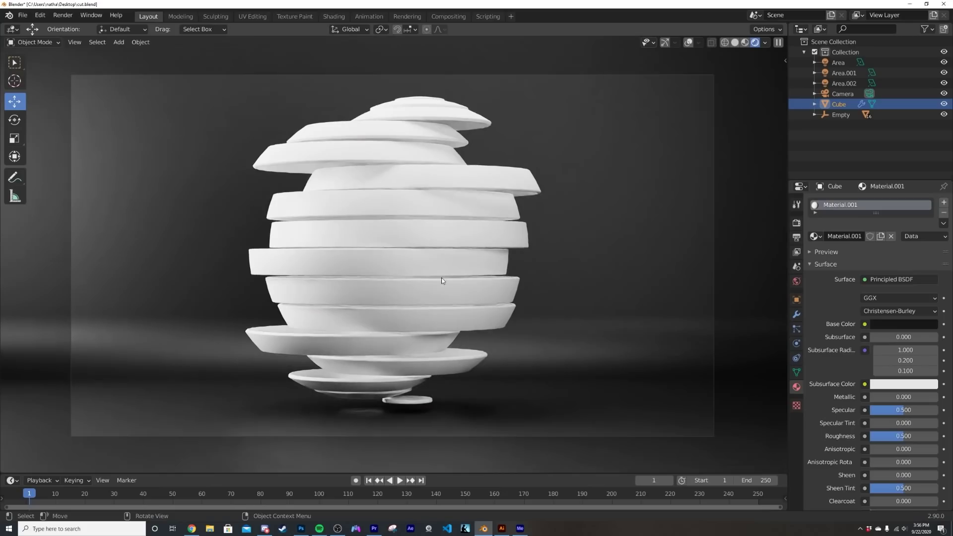
- Switch to the Shading workspace and collapse the file browser and image editor areas to widen the viewport and node editor
scroll(891, 405, "down", 5)
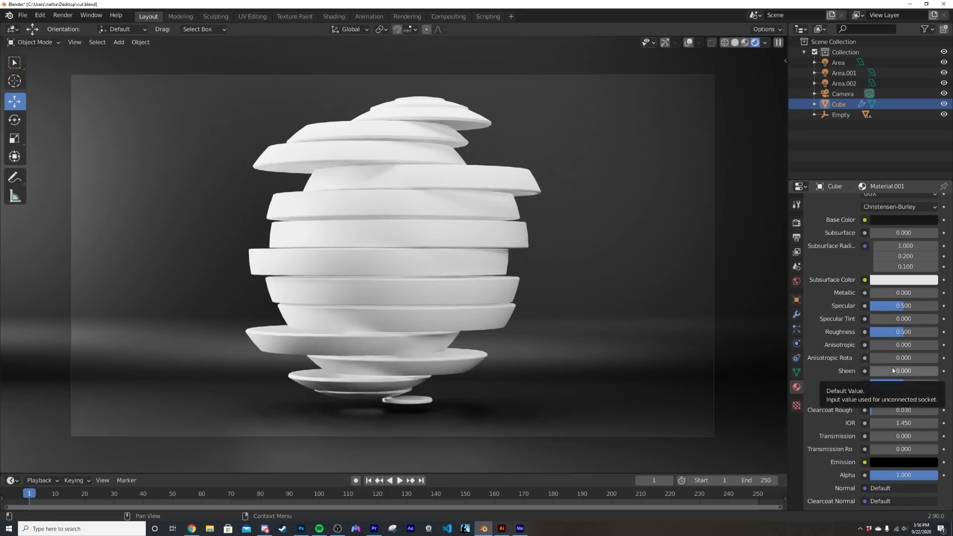
left_click(331, 19)
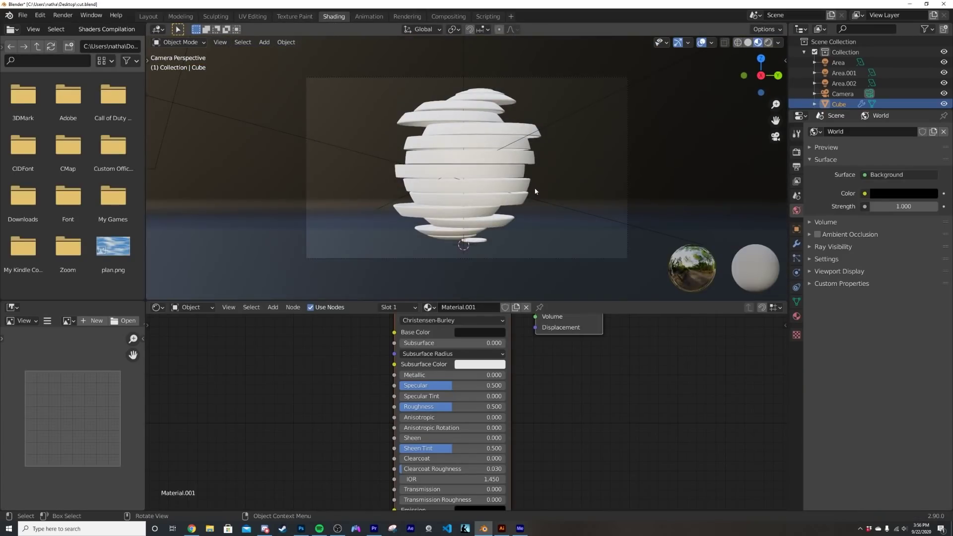
scroll(535, 189, "up", 3)
scroll(535, 188, "down", 2)
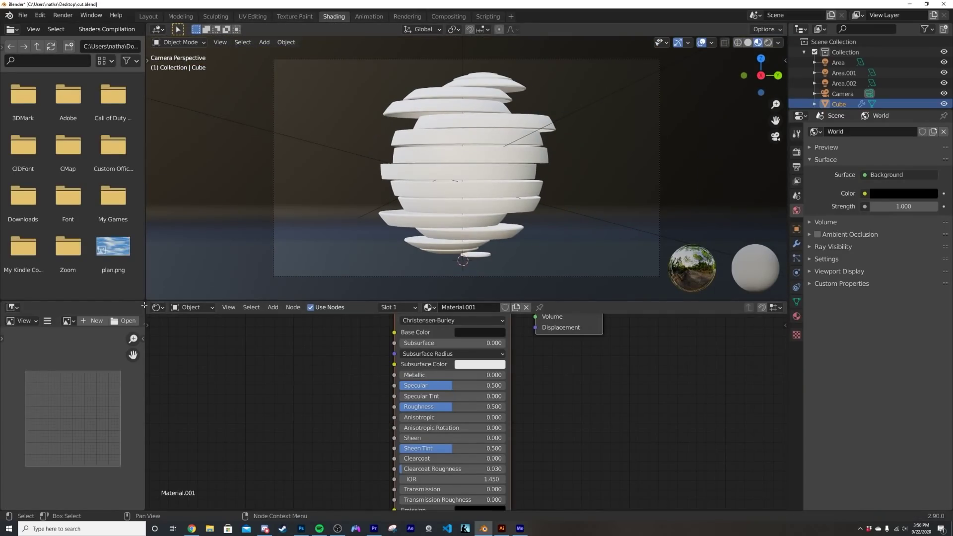
left_click_drag(144, 305, 117, 296)
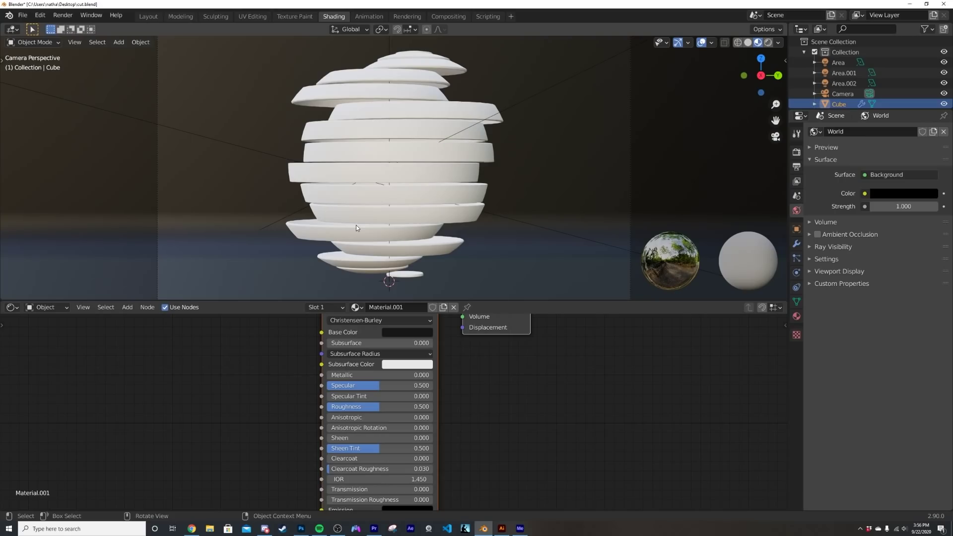
- Make the node editor taller with the material nodes in view, and hide the viewport's overlays and gizmos
scroll(356, 228, "up", 5)
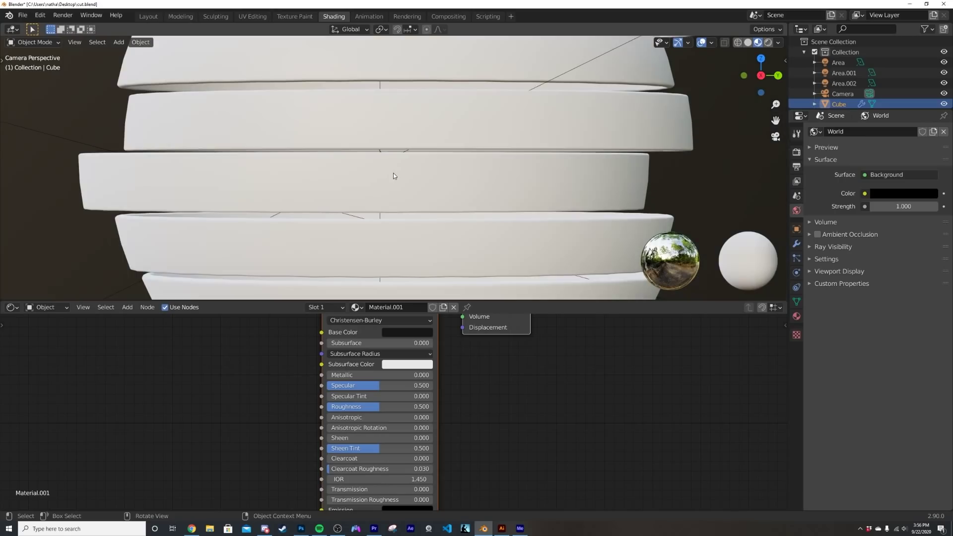
key("Home")
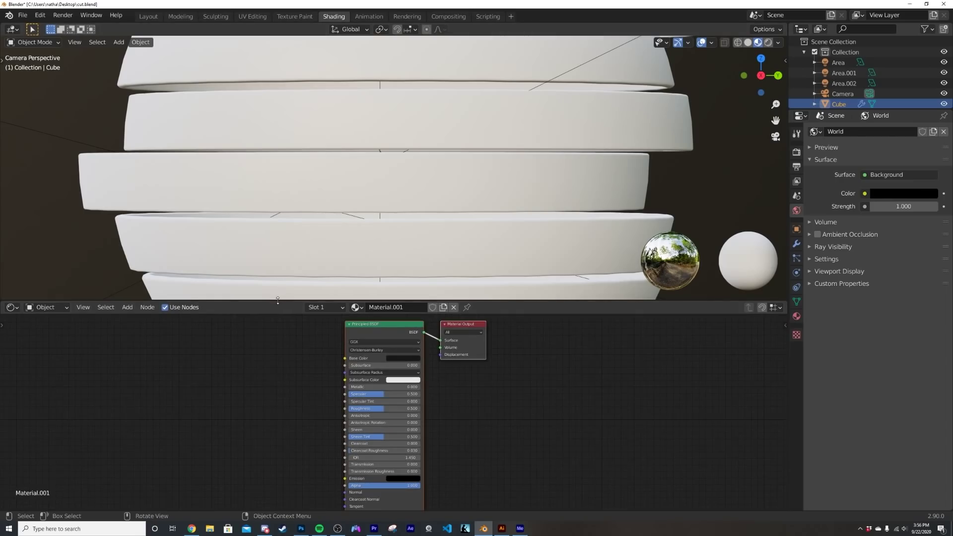
left_click_drag(282, 301, 284, 275)
scroll(298, 347, "up", 2)
middle_click_drag(302, 365, 328, 382)
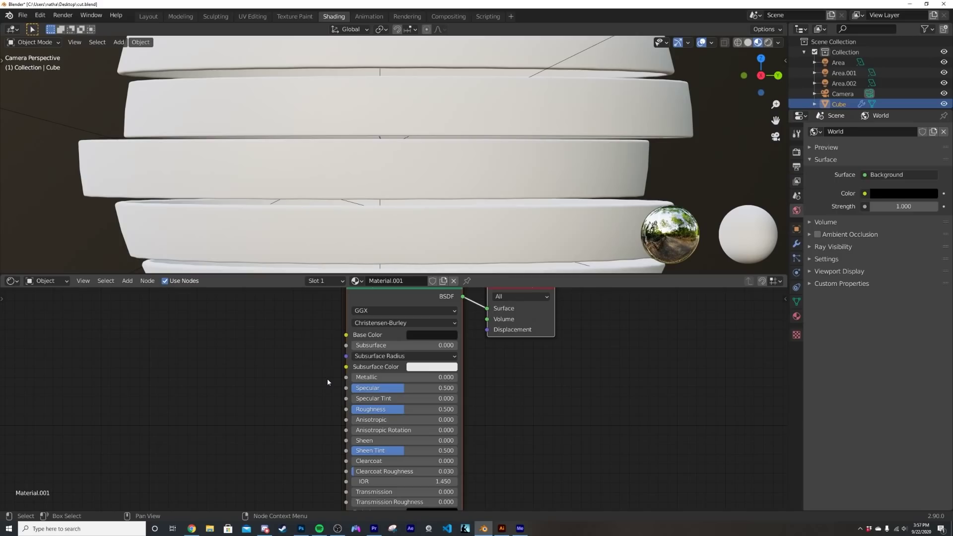
left_click(702, 42)
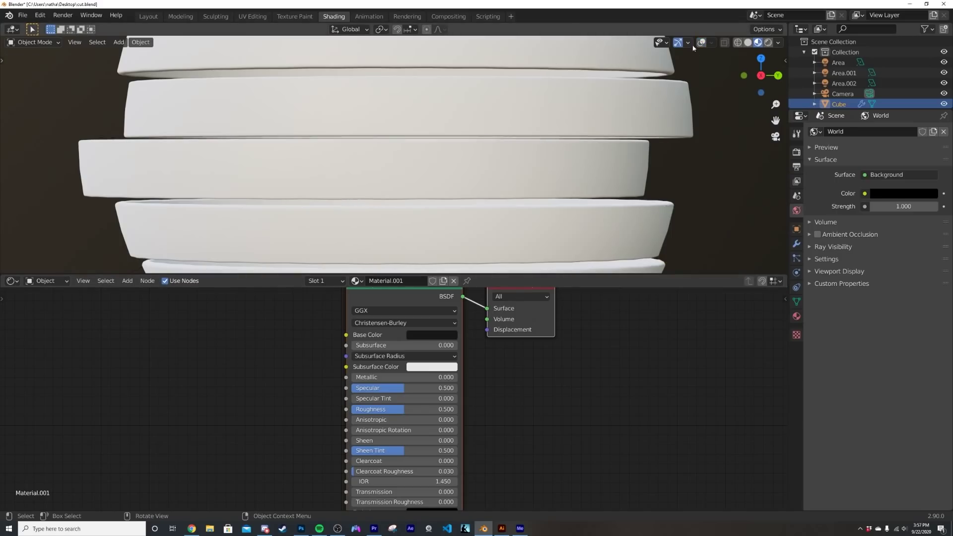
left_click(678, 42)
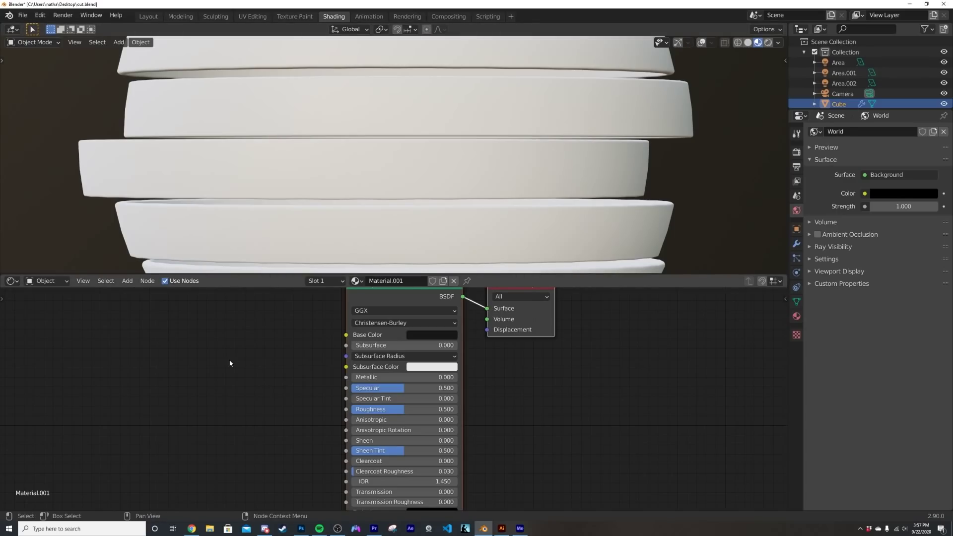
- Add a ColorRamp node to the backdrop's material and connect its Color output to the Principled BSDF's Base Color
key("shift+a")
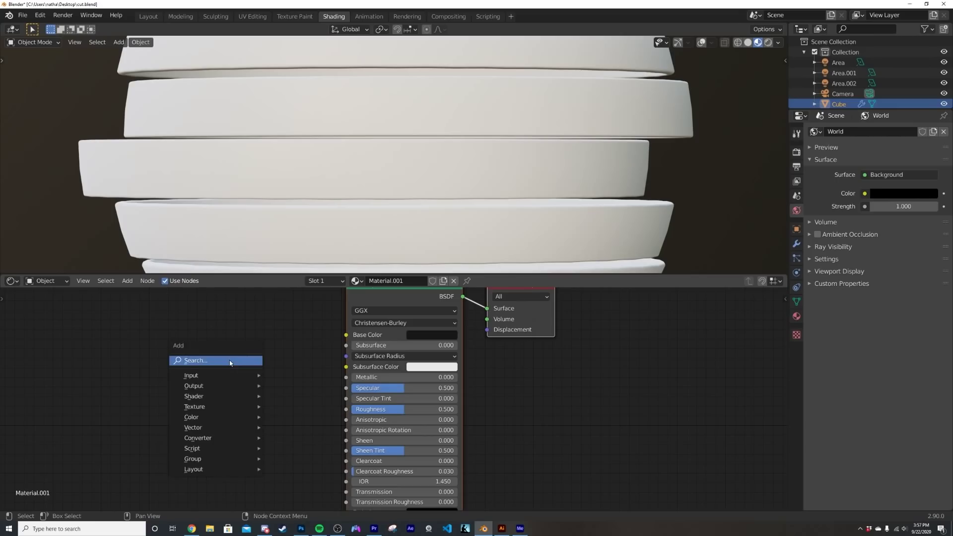
left_click(230, 363)
type("col")
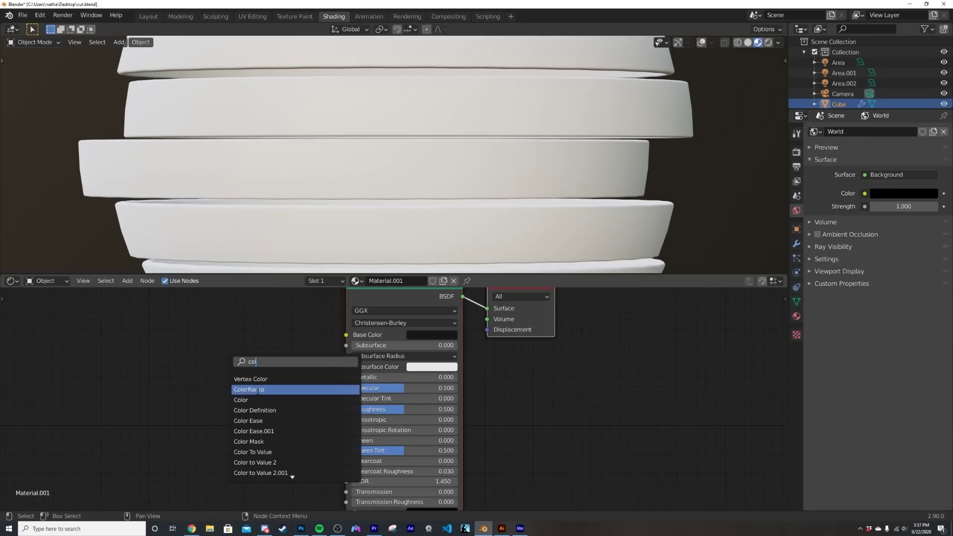
left_click(258, 389)
left_click(252, 383)
left_click_drag(255, 371, 346, 336)
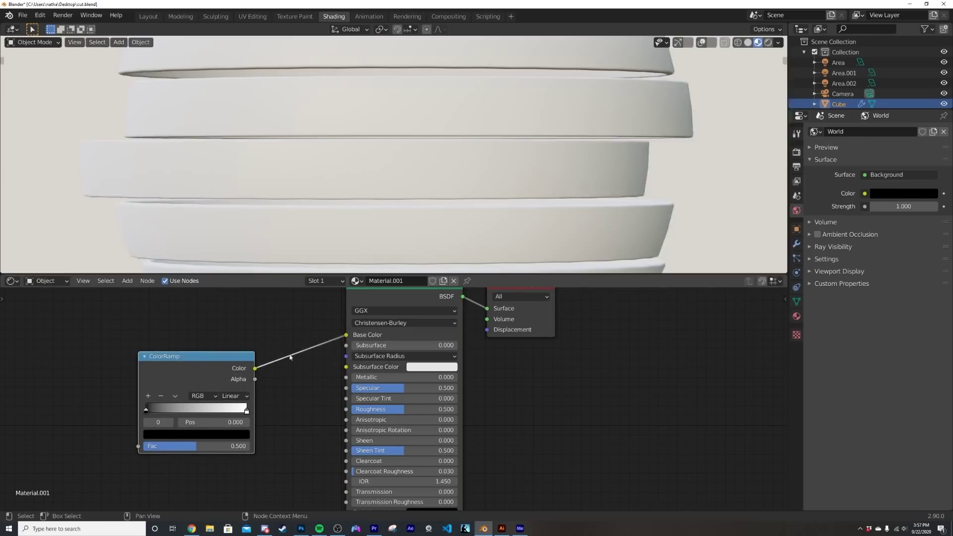
- Paste the ColorRamp node into the sphere slices' material, connect its Color output to Base Color, and place it beside the Principled BSDF
middle_click_drag(181, 396, 264, 380)
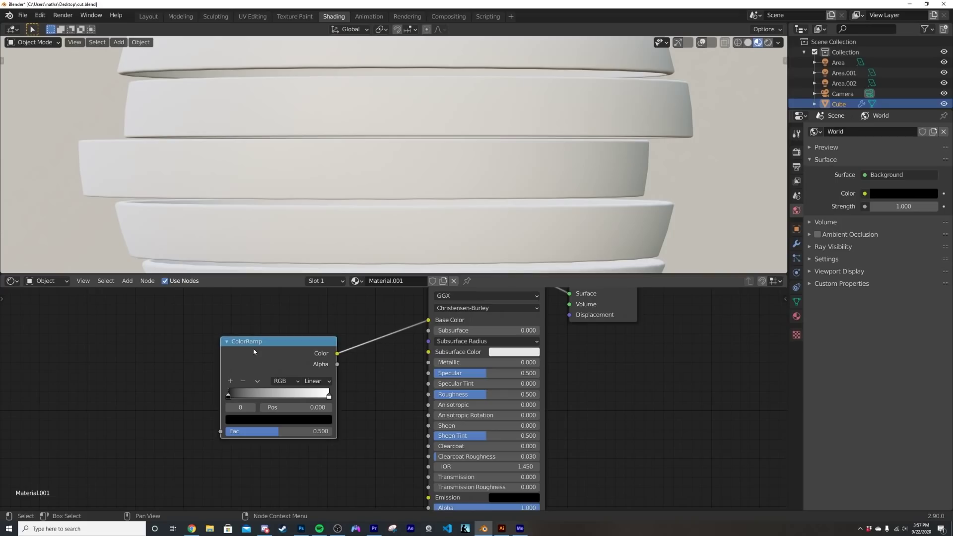
left_click(288, 243)
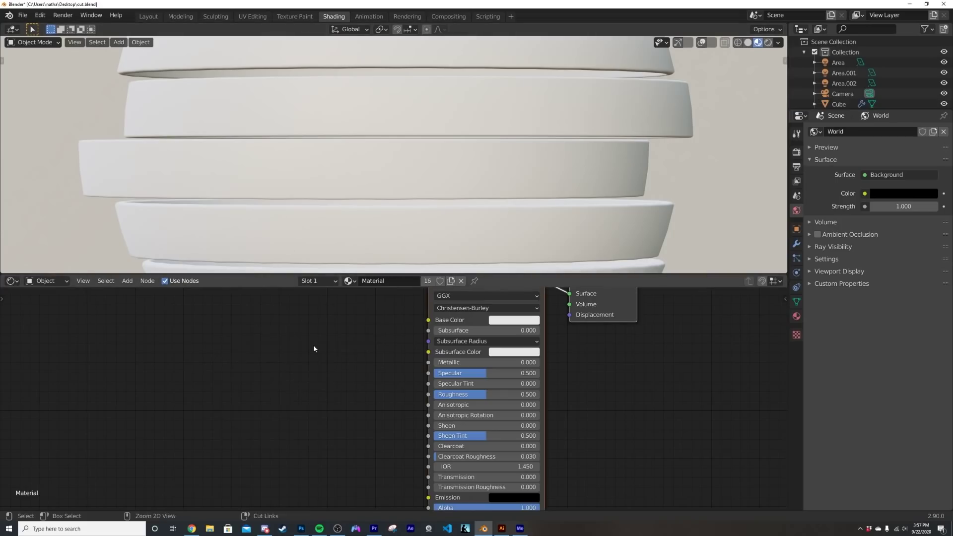
key("ctrl+v")
left_click_drag(337, 353, 430, 320)
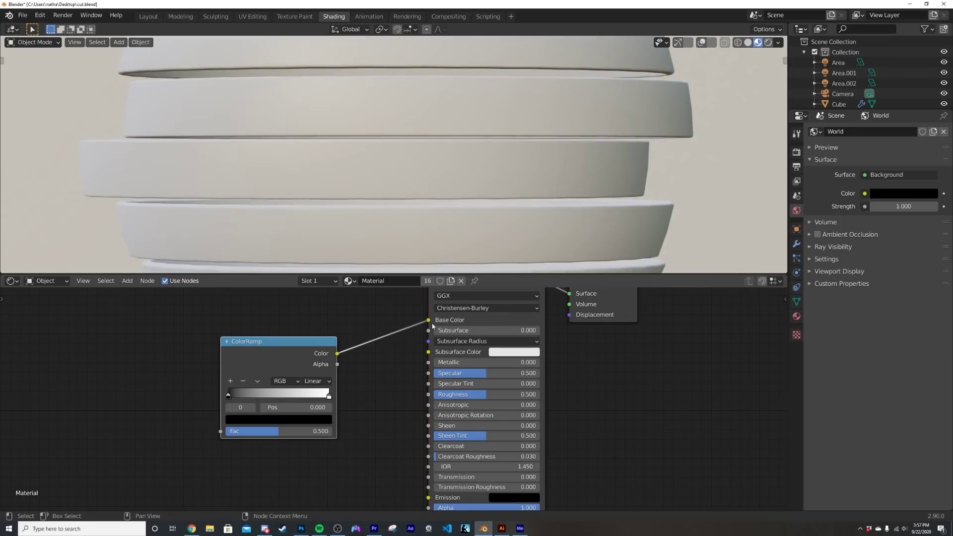
middle_click_drag(466, 110, 337, 160)
mouse_move(228, 395)
left_mouse_down()
mouse_move(313, 396)
mouse_move(225, 392)
left_mouse_up()
left_click_drag(249, 362, 315, 339)
middle_click_drag(228, 367, 260, 389)
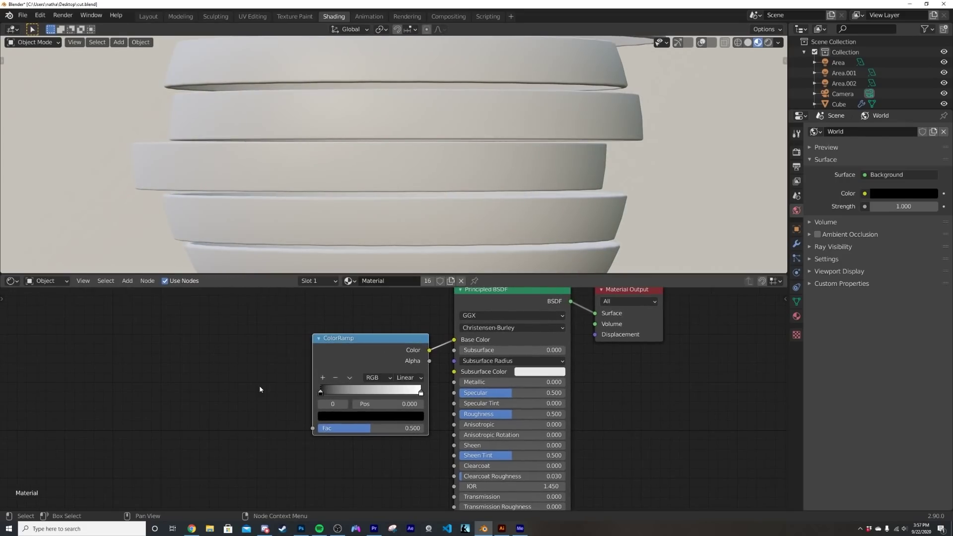
- Add a Noise Texture node before the ColorRamp and connect its Fac output to the ramp's Fac input
key("shift+a")
left_click(260, 387)
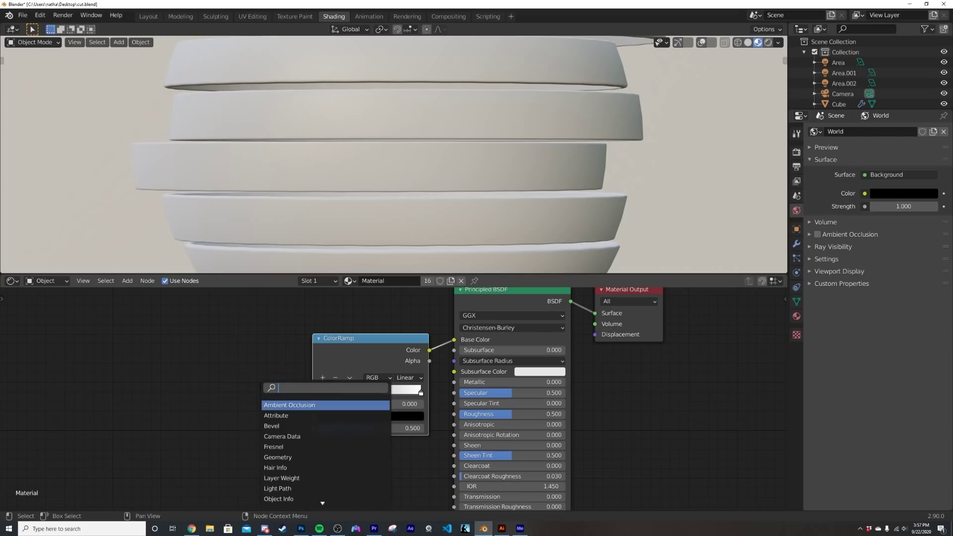
type("no")
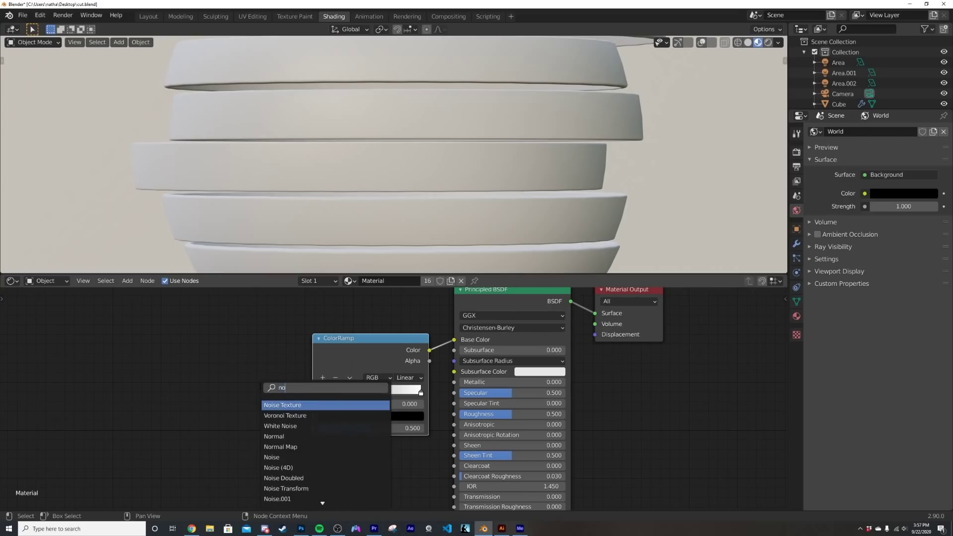
type("i")
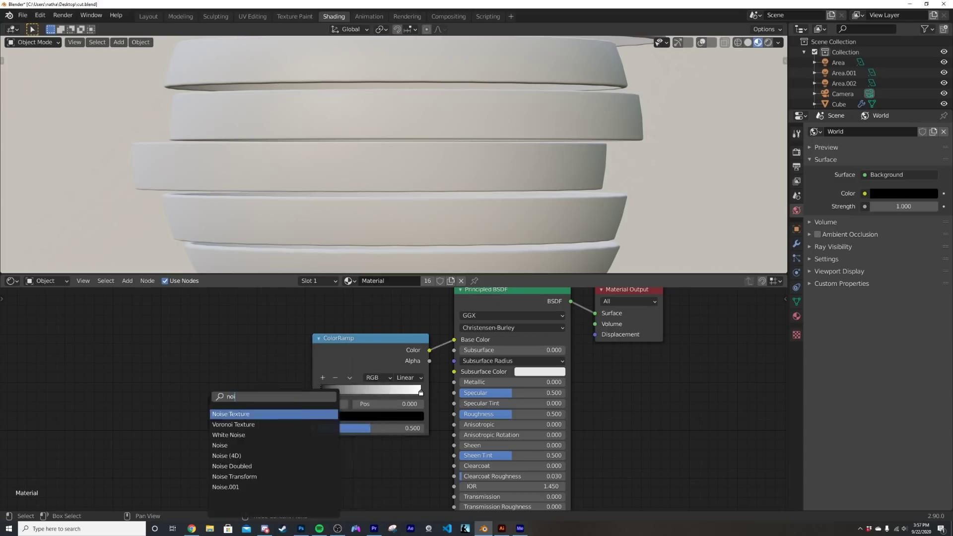
left_click(225, 414)
left_click(238, 370)
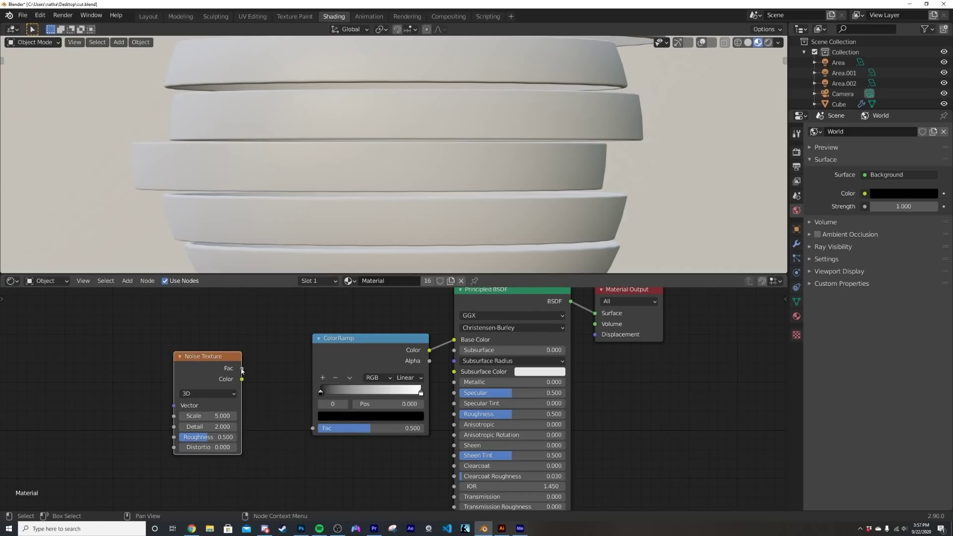
left_click_drag(242, 369, 312, 428)
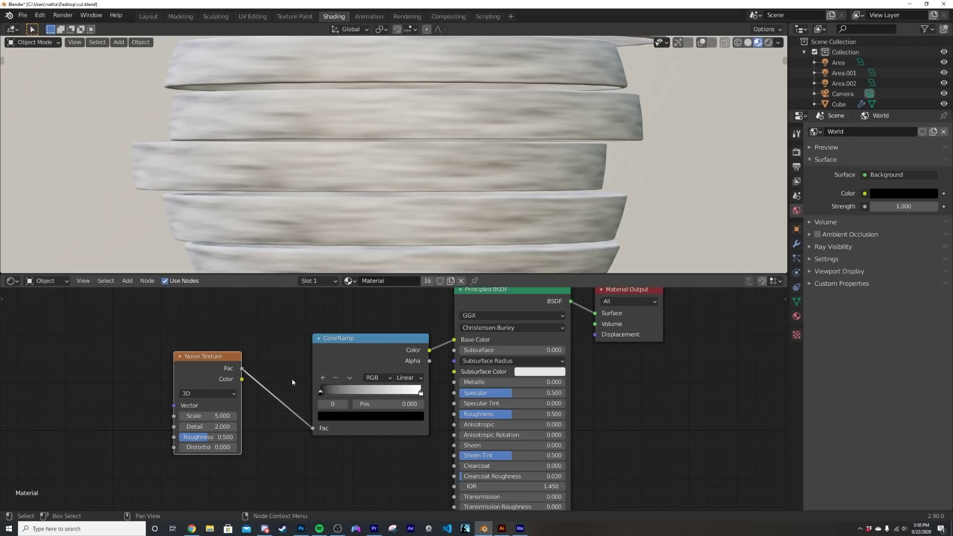
- Try the noise Color output through the ColorRamp and both noise outputs directly in Base Color, then restore the Fac-to-ramp connection
left_click_drag(242, 380, 313, 428)
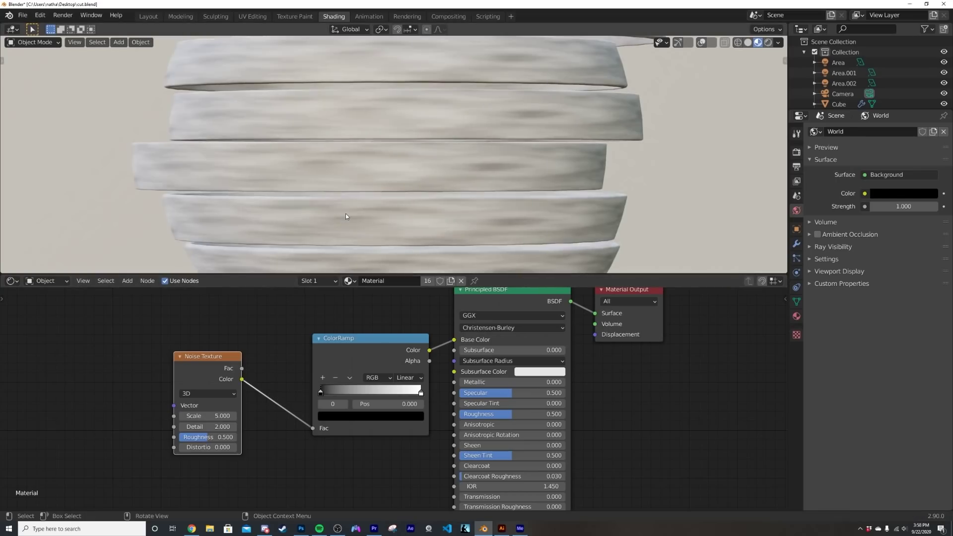
left_click_drag(313, 429, 455, 340)
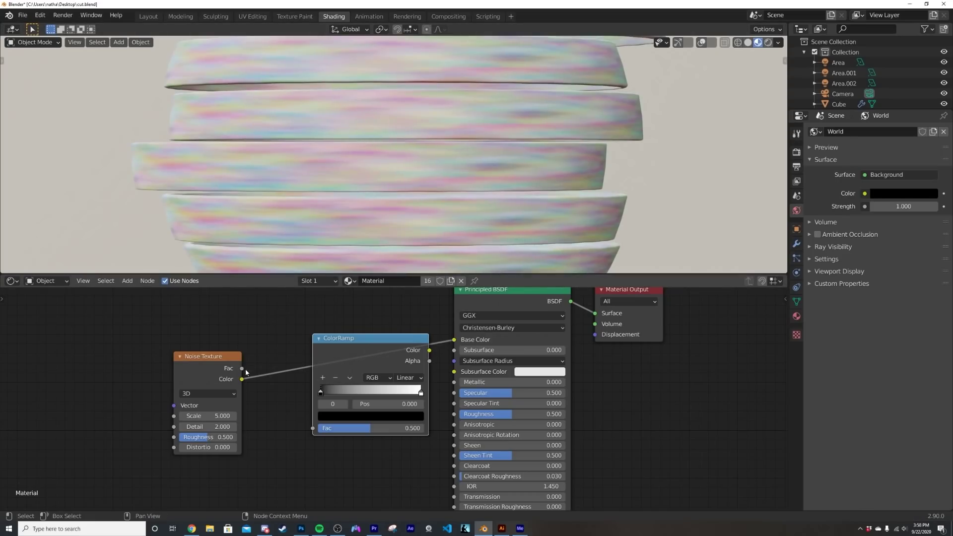
left_click_drag(244, 368, 457, 346)
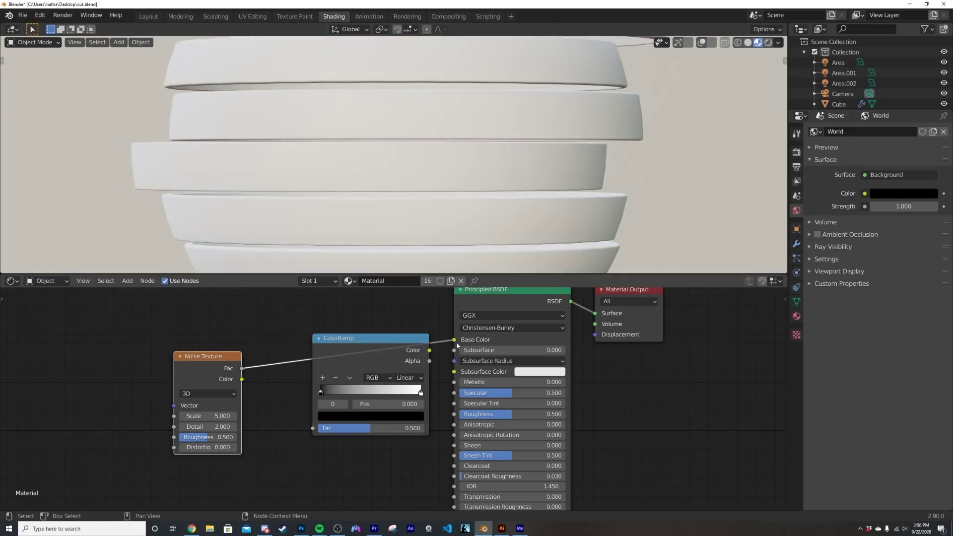
mouse_move(368, 349)
left_mouse_down()
mouse_move(368, 411)
mouse_move(366, 336)
left_mouse_up()
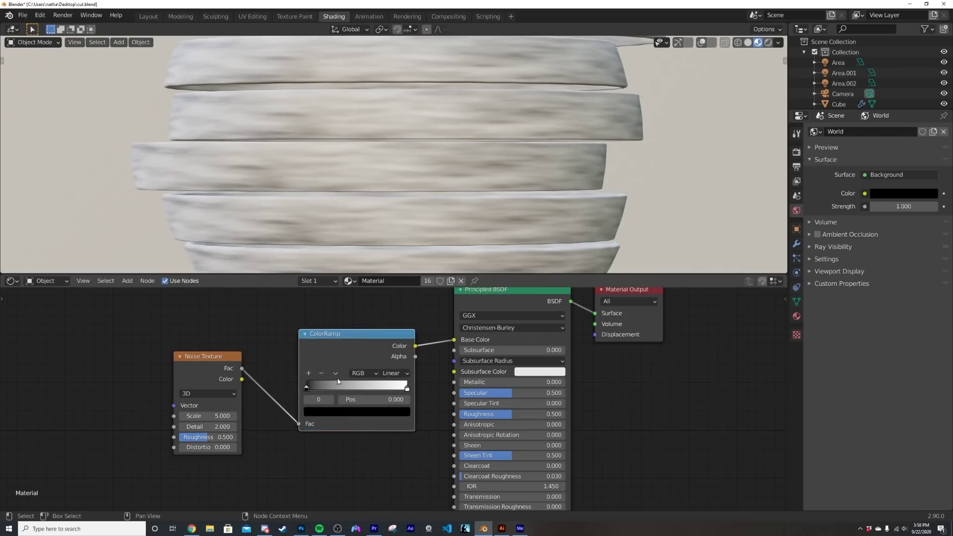
- Try red and pale grey on the ColorRamp's first stop, then return the stop to black
mouse_move(307, 388)
left_mouse_down()
mouse_move(373, 387)
mouse_move(298, 394)
left_mouse_up()
left_click(387, 413)
mouse_move(386, 328)
left_mouse_down()
mouse_move(387, 284)
mouse_move(387, 327)
mouse_move(387, 296)
mouse_move(350, 316)
mouse_move(345, 333)
left_mouse_up()
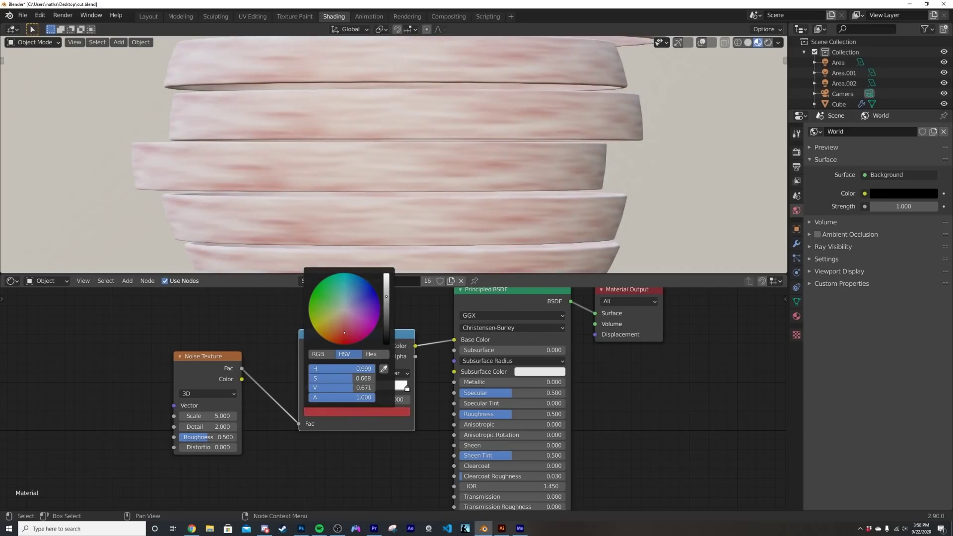
left_click(347, 309)
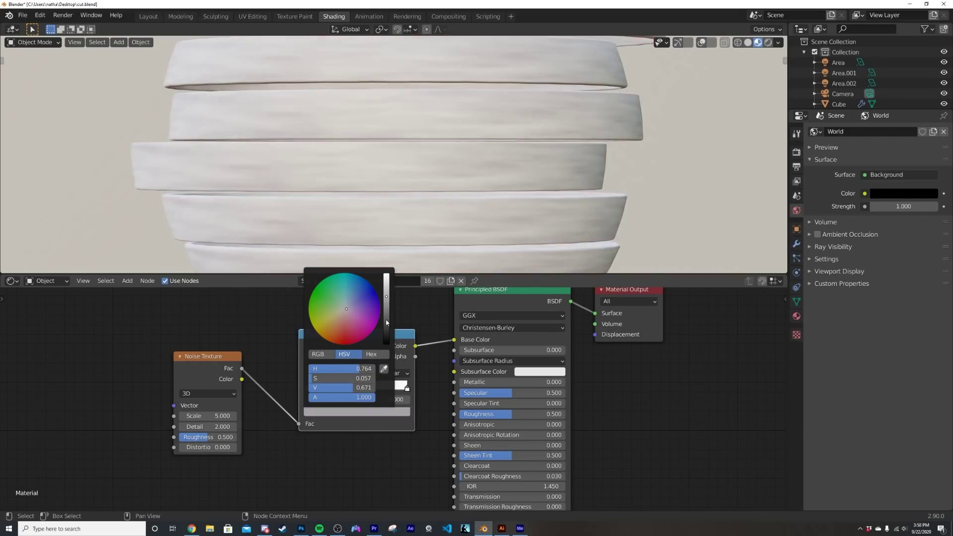
left_click_drag(387, 323, 386, 347)
middle_click_drag(216, 363, 356, 364)
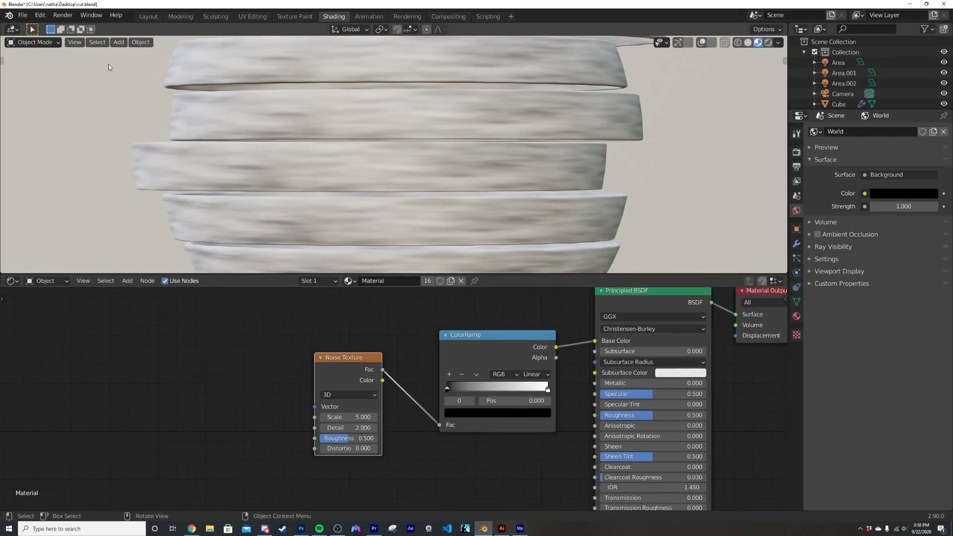
- Search the add-ons in Preferences for "node" to check Node Wrangler's status, then close Preferences
left_click(39, 15)
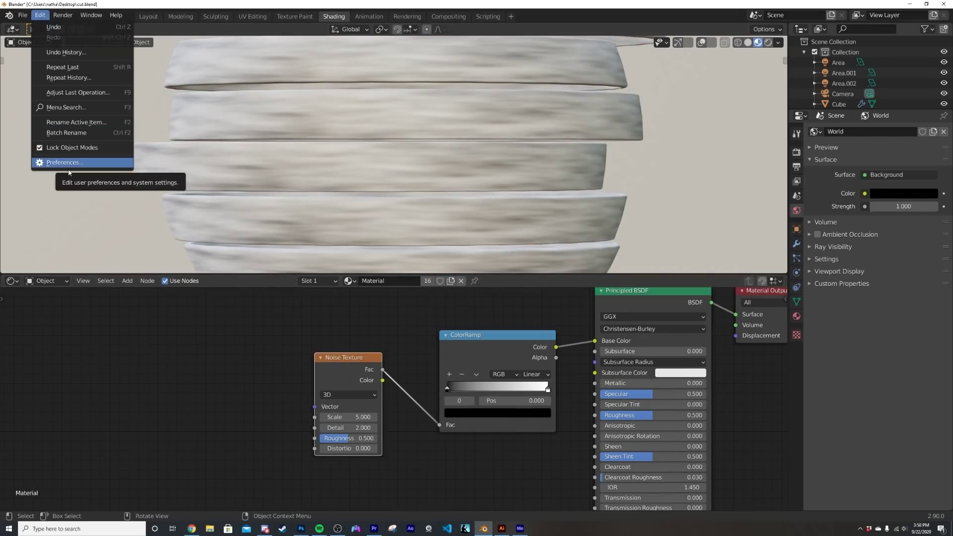
left_click(40, 15)
left_click(40, 15)
left_click(59, 163)
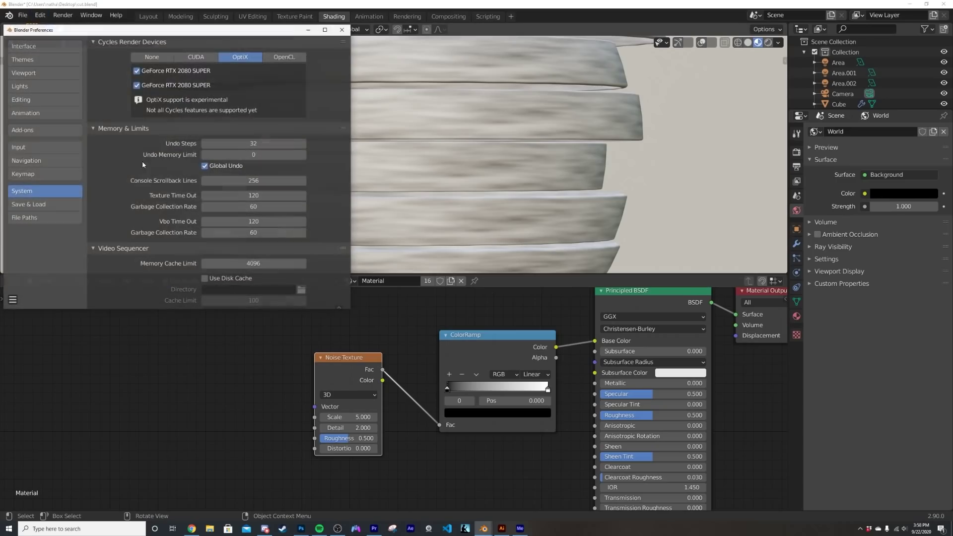
left_click(39, 128)
left_click(281, 60)
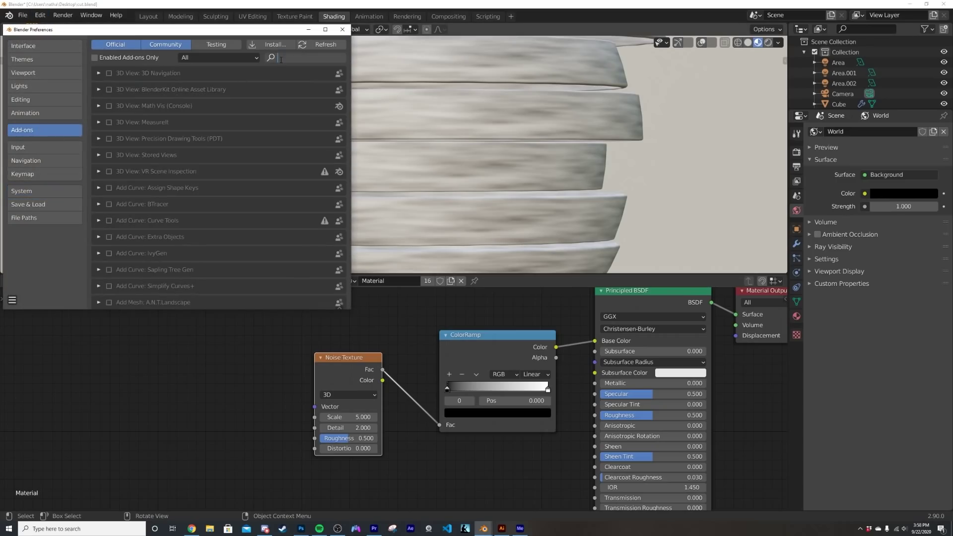
type("node")
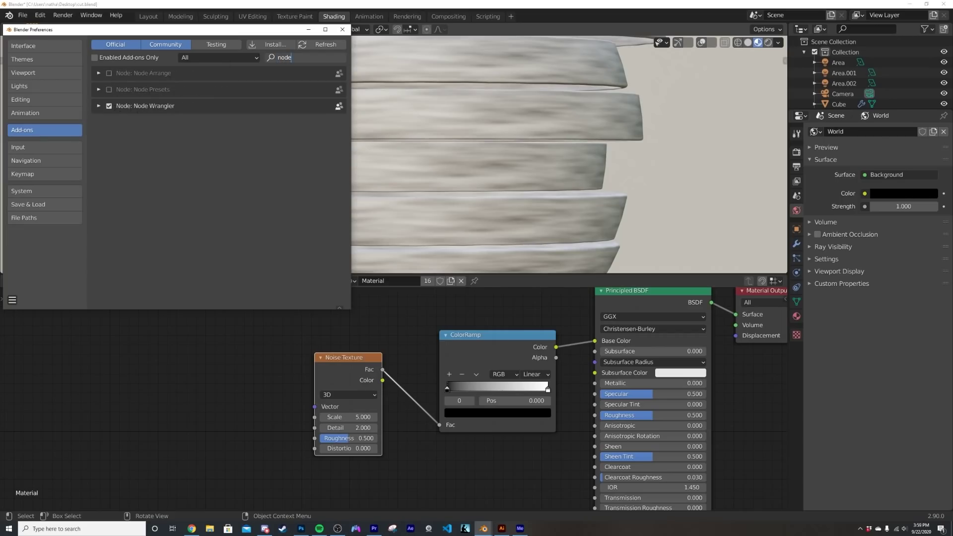
left_click(343, 29)
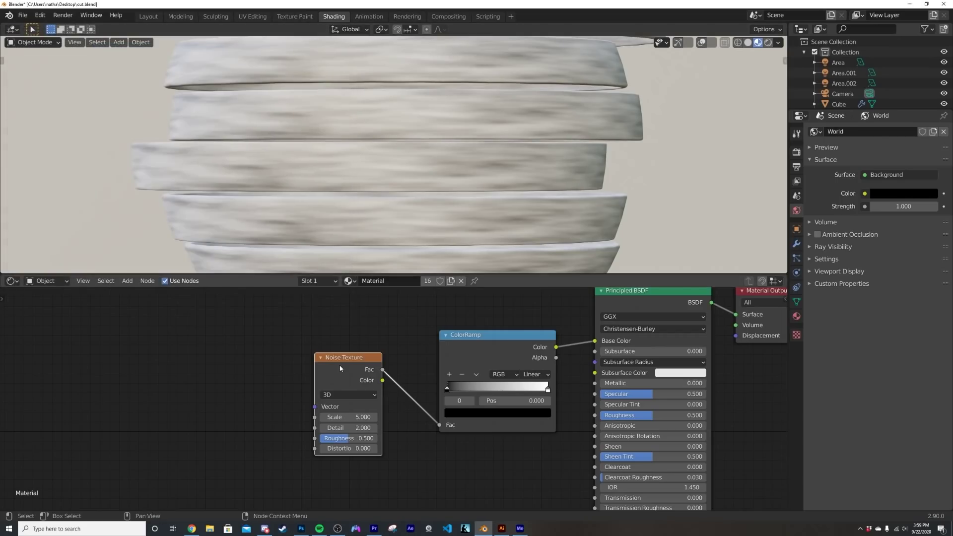
- Add Texture Coordinate and Mapping nodes before the Noise Texture, and connect the Object output to the Mapping node's Vector input
key("ctrl+t")
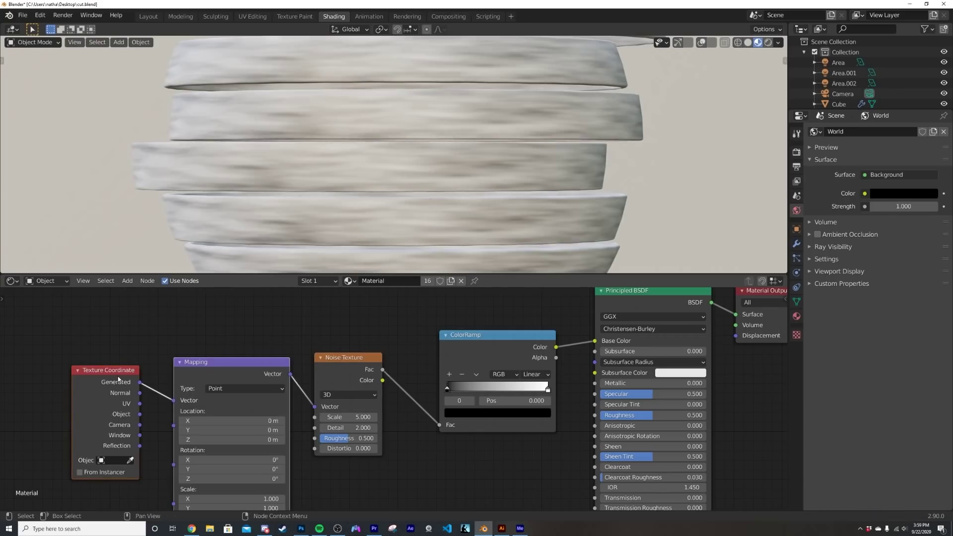
mouse_move(141, 414)
left_mouse_down()
mouse_move(166, 300)
mouse_move(150, 419)
left_mouse_up()
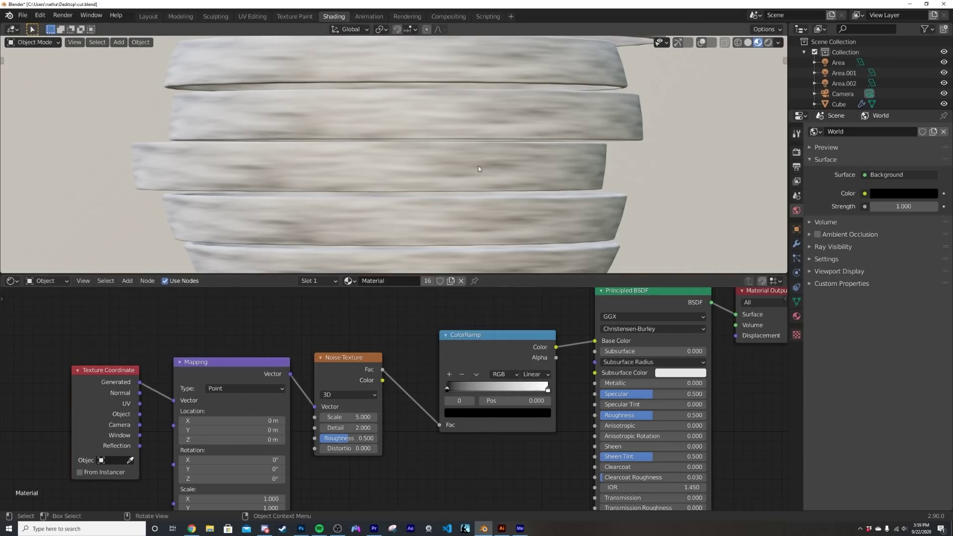
scroll(279, 157, "down", 8)
middle_click_drag(279, 157, 327, 194)
scroll(414, 164, "up", 7)
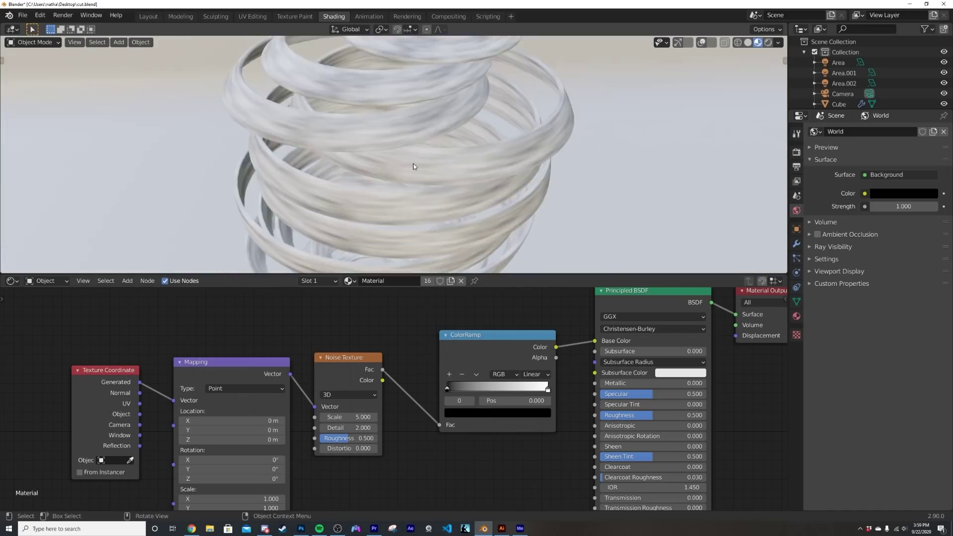
scroll(414, 164, "up", 5)
middle_click_drag(414, 164, 419, 190)
scroll(419, 190, "down", 2)
key("KP_1")
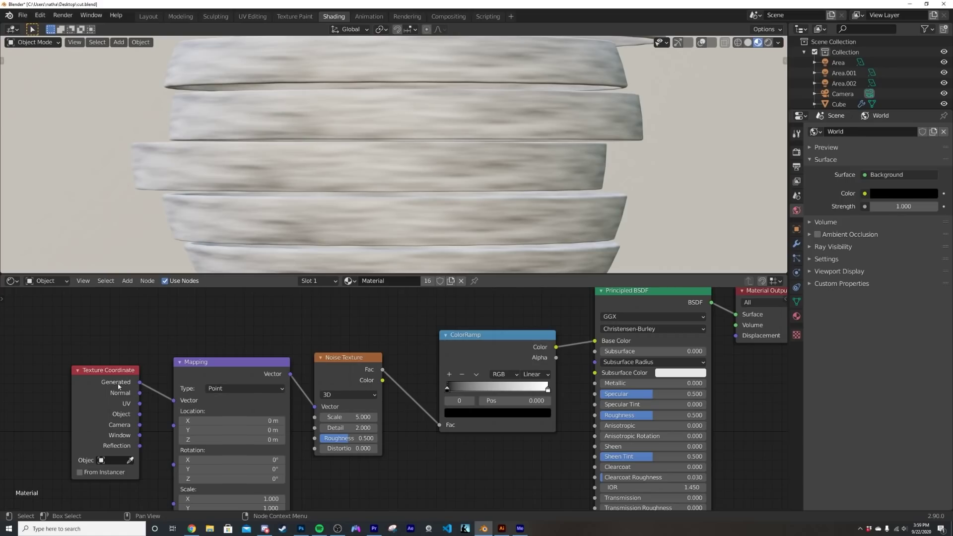
left_click_drag(141, 415, 174, 400)
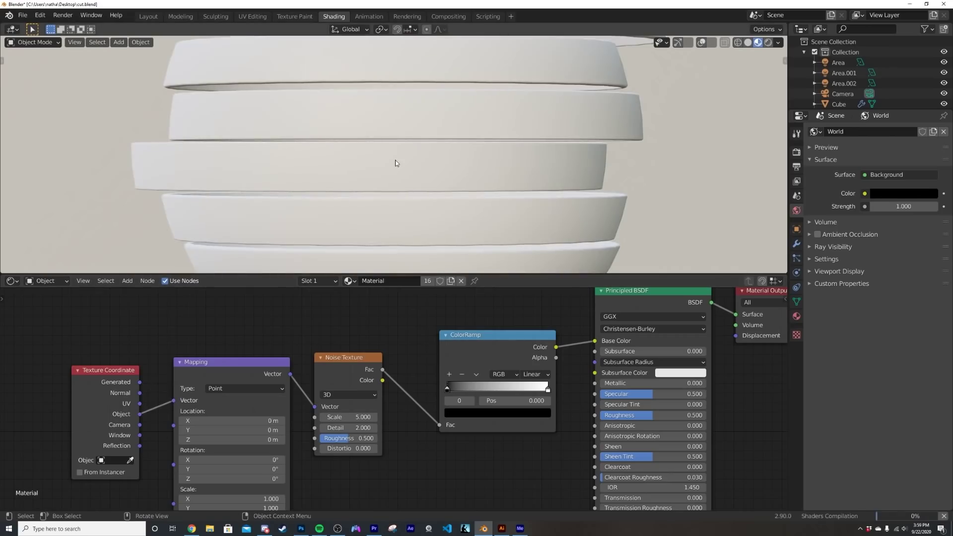
scroll(396, 163, "down", 5)
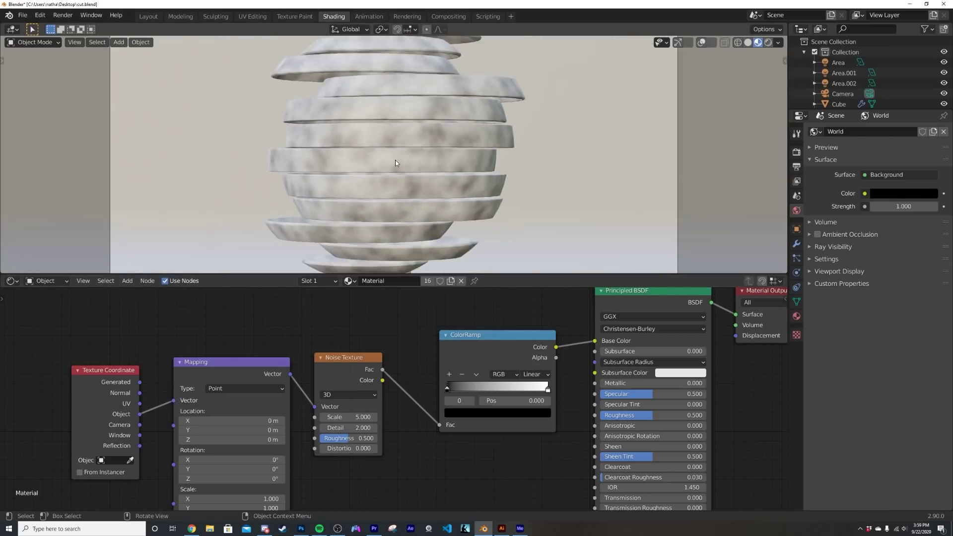
scroll(382, 179, "up", 5)
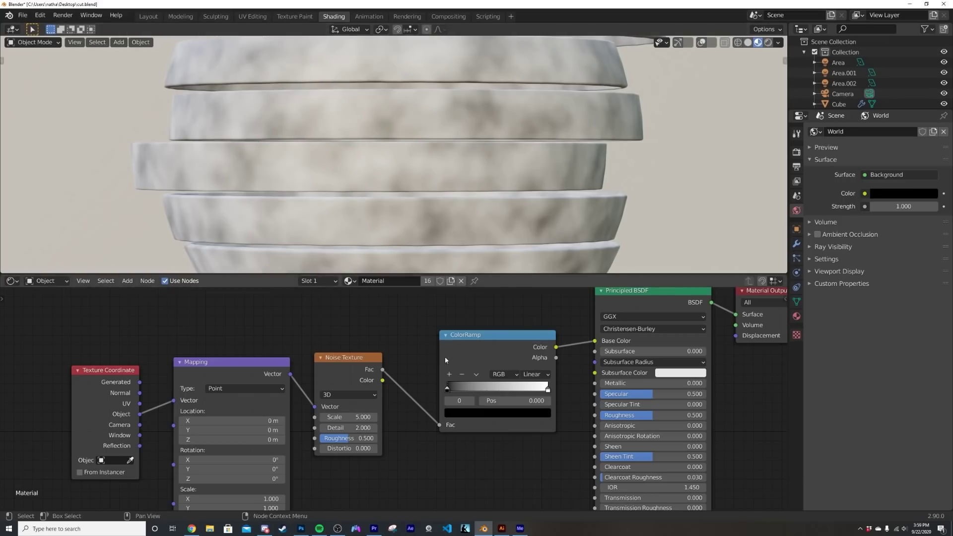
- Move the ColorRamp's black stop to position 0.417, and set the Noise Texture's Detail to 16 and Roughness to 0.618
left_click_drag(448, 389, 502, 389)
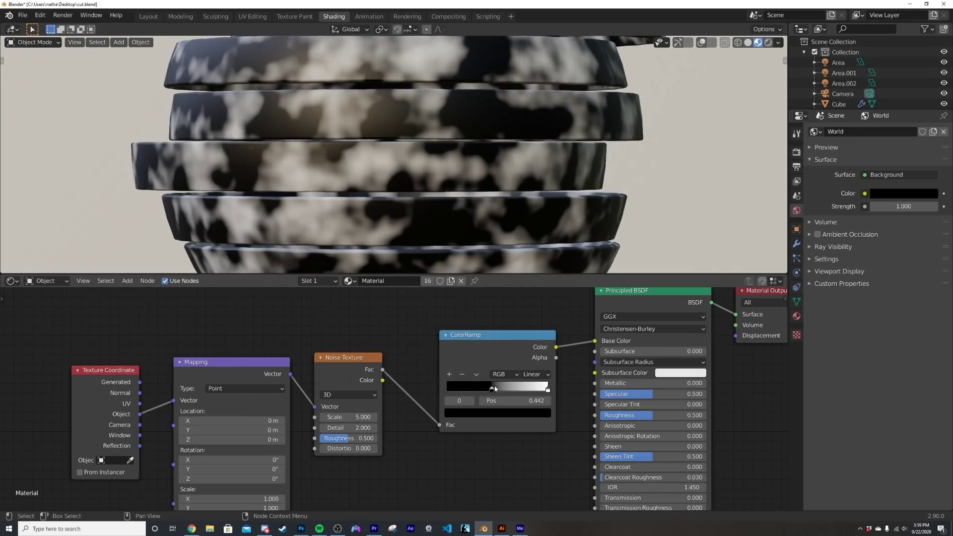
left_click_drag(346, 430, 375, 438)
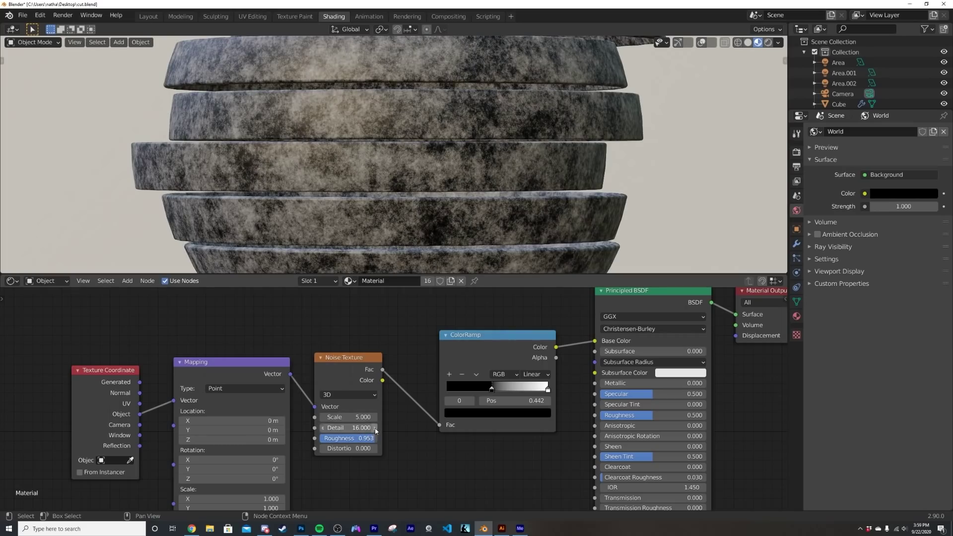
scroll(494, 175, "up", 4)
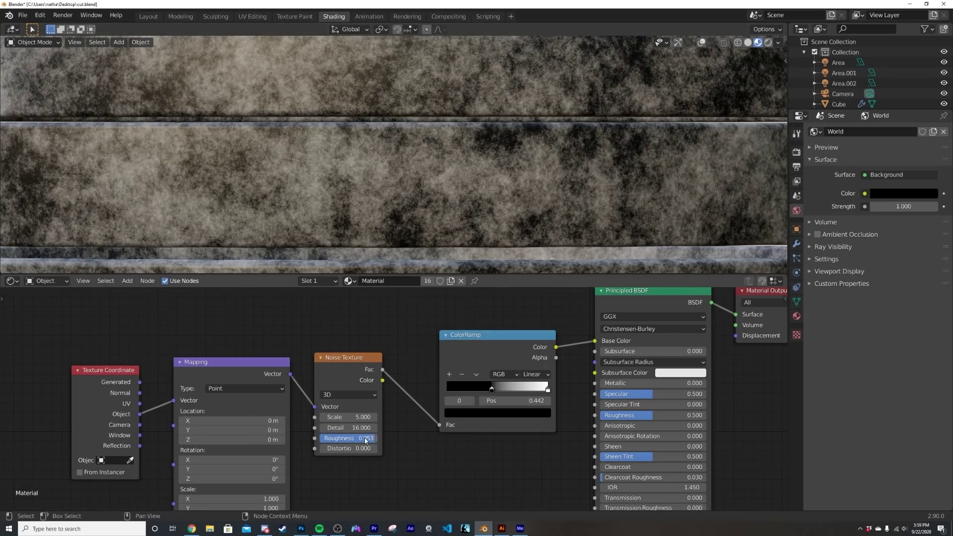
mouse_move(366, 438)
left_mouse_down()
mouse_move(341, 439)
mouse_move(370, 440)
left_mouse_up()
mouse_move(492, 390)
left_mouse_down()
mouse_move(500, 388)
mouse_move(490, 391)
left_mouse_up()
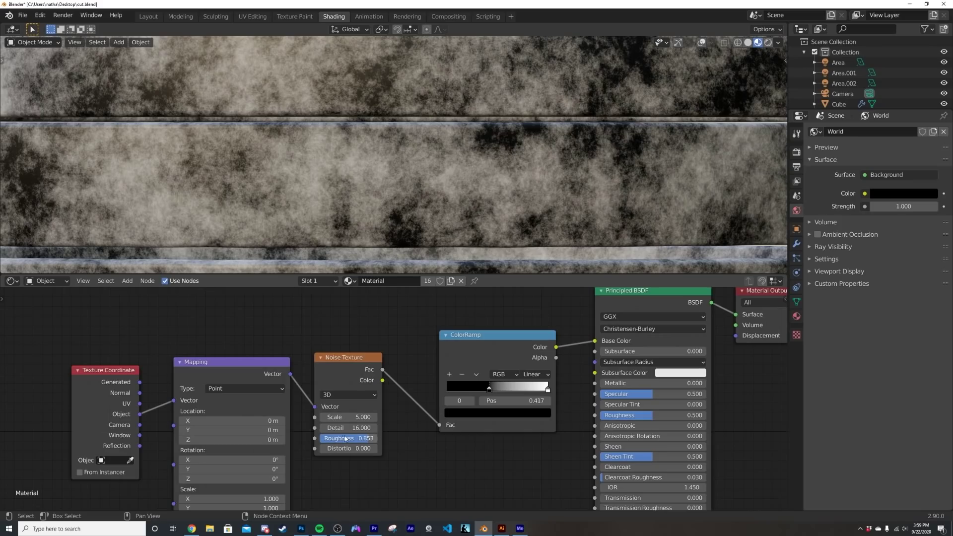
left_click_drag(373, 439, 356, 441)
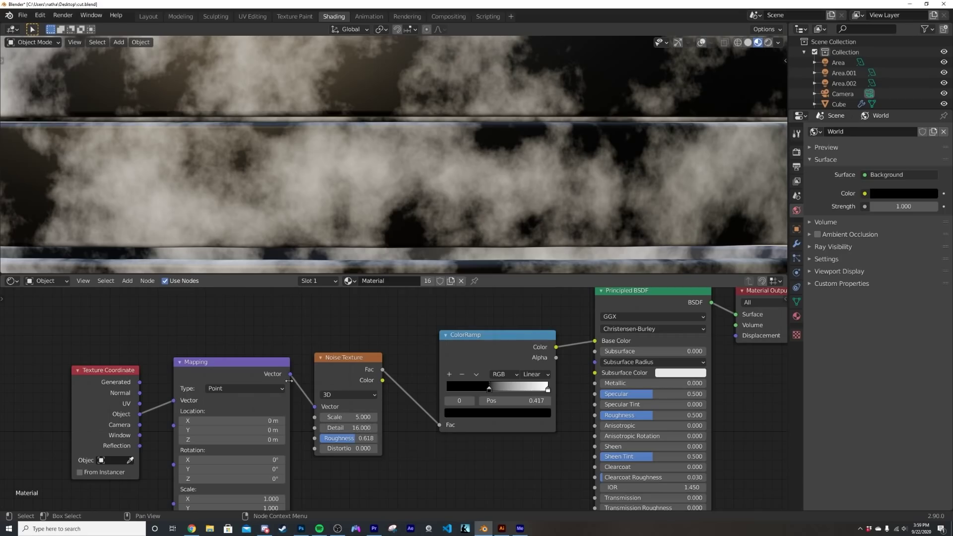
- Make room after the Texture Coordinate node and insert a Voronoi Texture into its link to Mapping, using the Voronoi Color output
middle_click_drag(115, 372, 293, 361)
left_click_drag(293, 361, 90, 360)
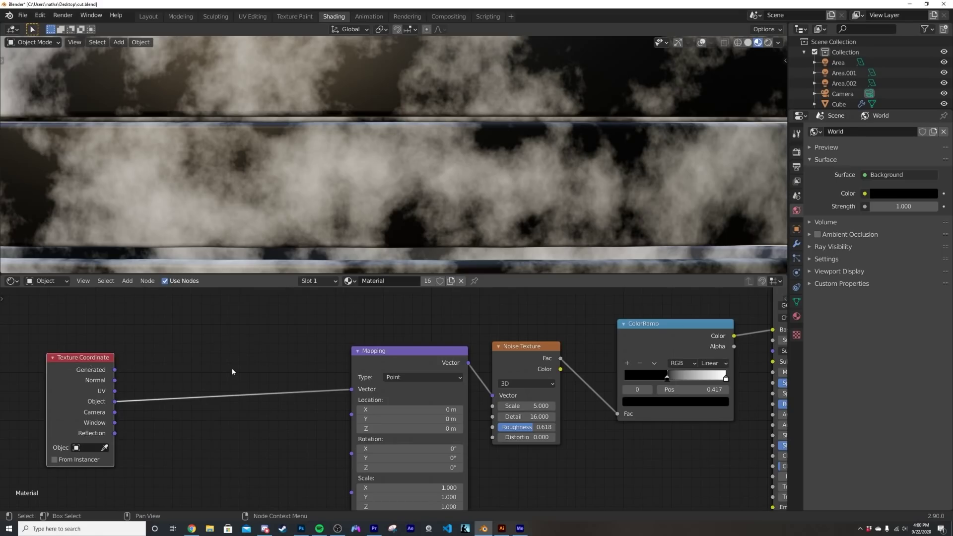
key("shift+a")
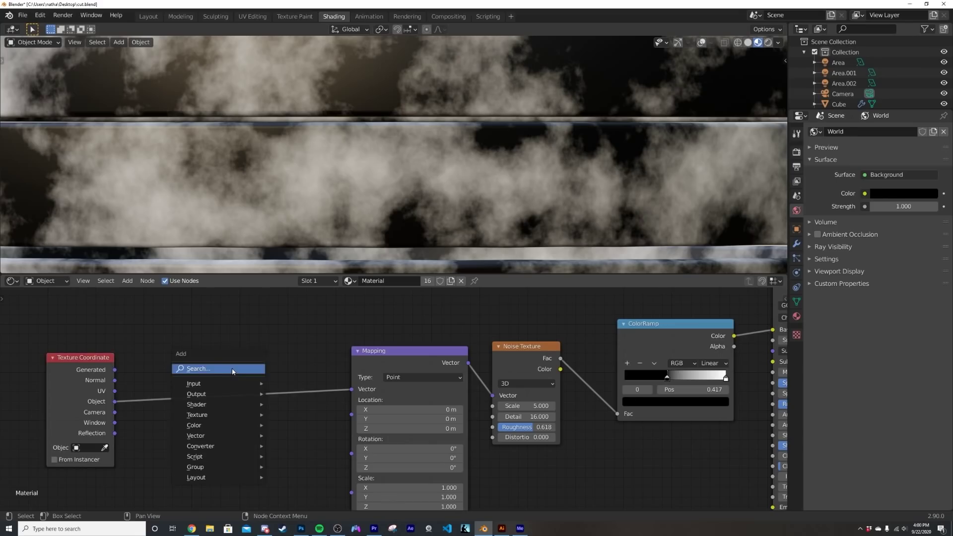
left_click(232, 370)
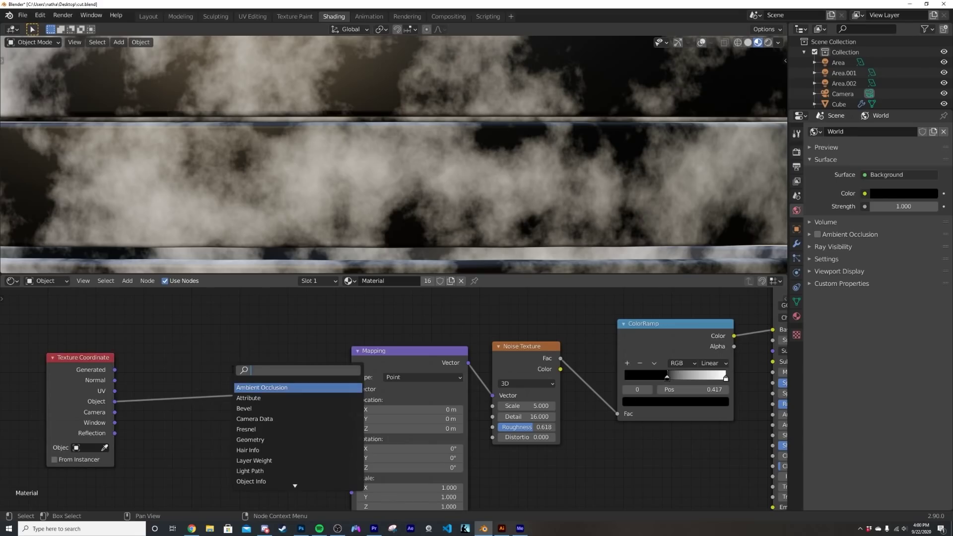
type("vor")
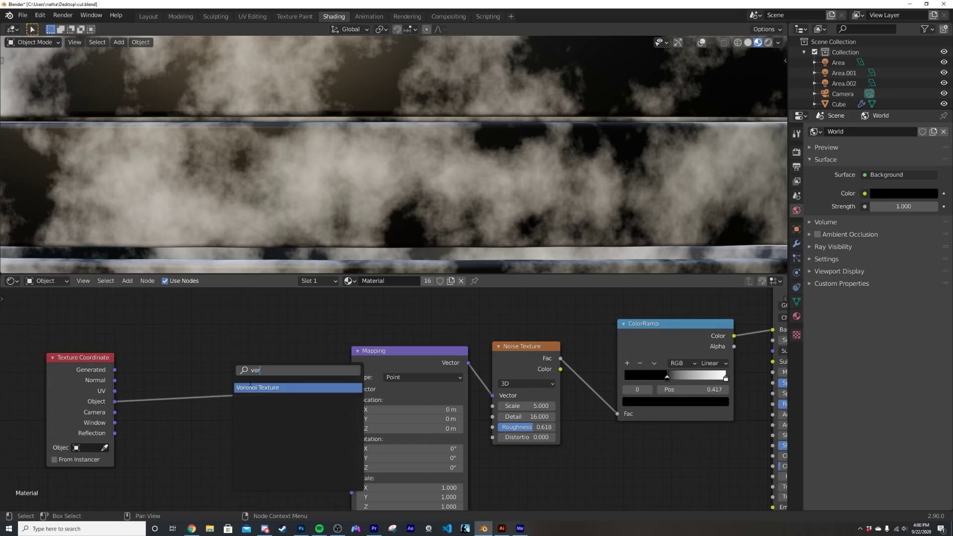
left_click(251, 388)
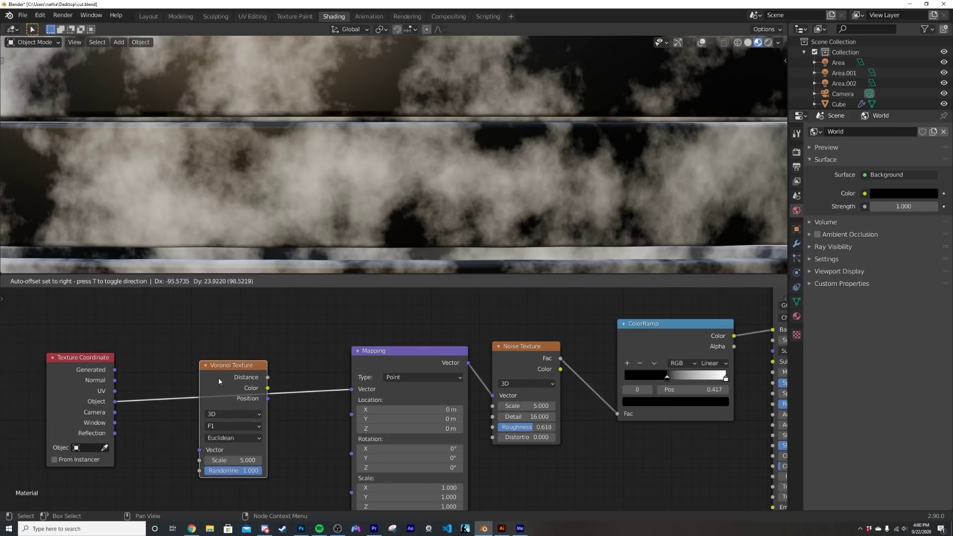
left_click(219, 378)
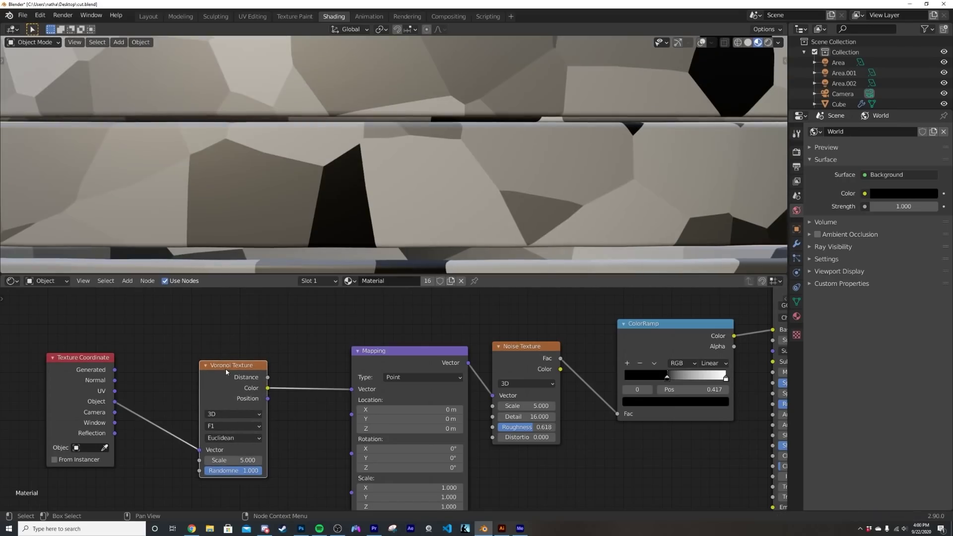
left_click_drag(226, 373, 199, 363)
left_click(199, 363)
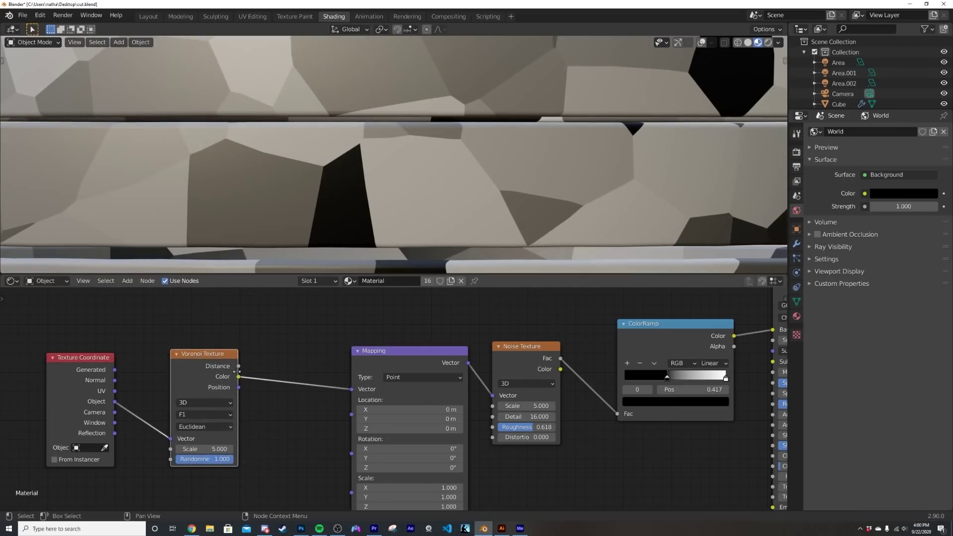
- Adjust the placement of the Voronoi Texture and Noise Texture nodes, keeping their links intact
scroll(413, 152, "down", 8)
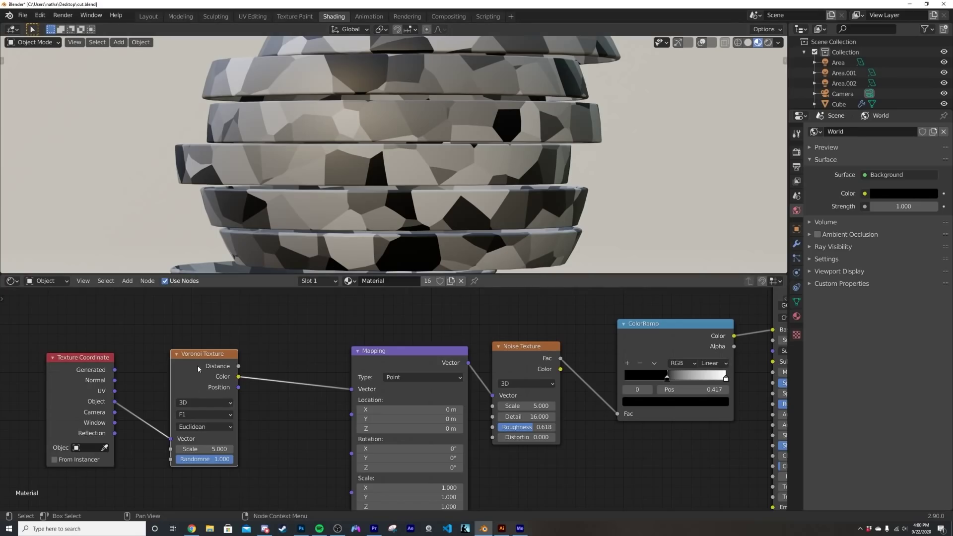
left_click_drag(197, 365, 208, 355)
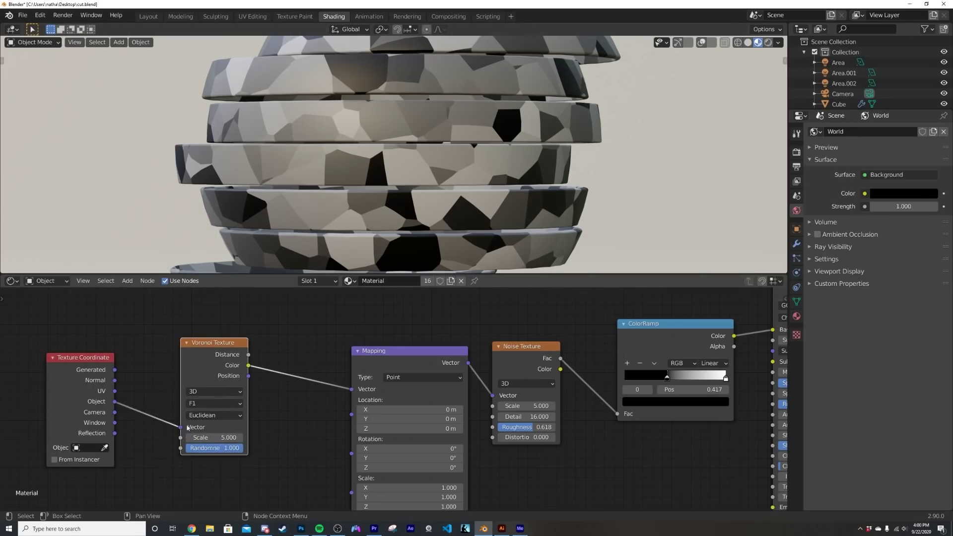
mouse_move(181, 428)
left_mouse_down()
mouse_move(355, 394)
mouse_move(313, 415)
mouse_move(181, 427)
left_mouse_up()
left_click_drag(509, 357, 519, 349)
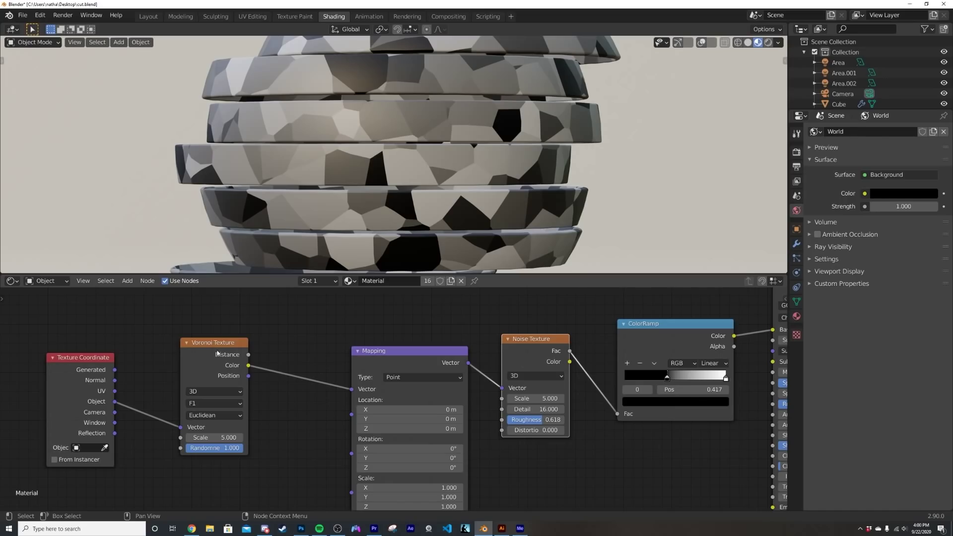
left_click_drag(217, 353, 203, 350)
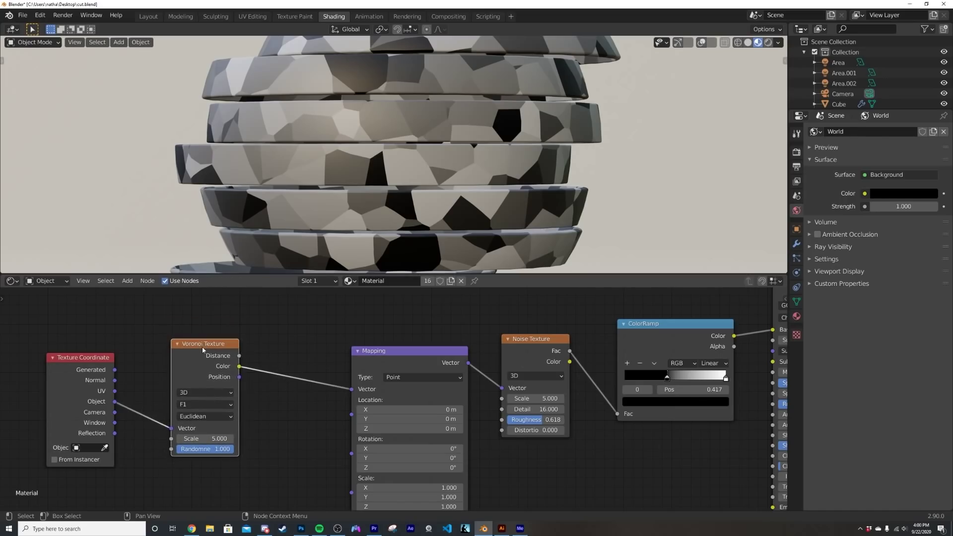
- Insert a MixRGB node between the Voronoi Texture and Mapping nodes, with the Voronoi Color output feeding Color1
key("shift+a")
left_click(290, 343)
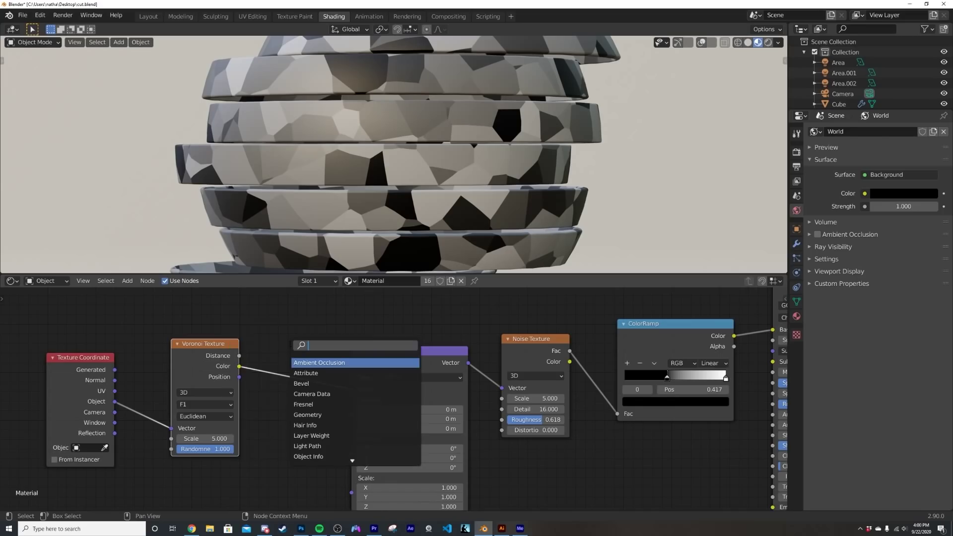
type("mix")
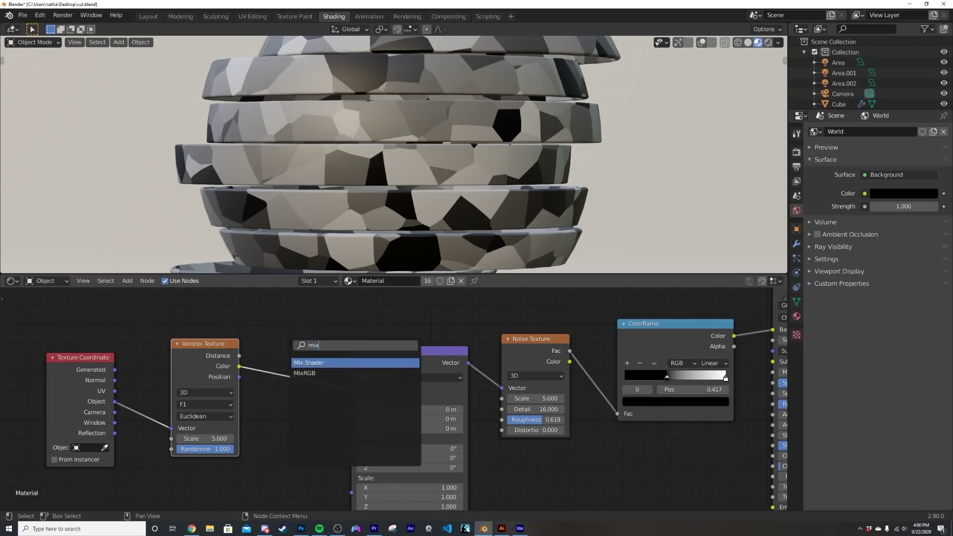
left_click(312, 373)
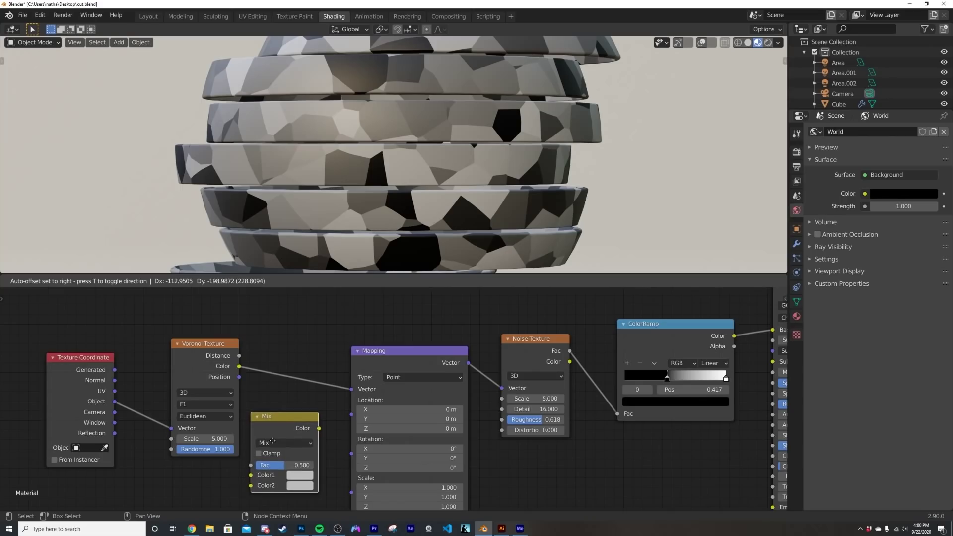
left_click(273, 441)
middle_click_drag(250, 474, 265, 418)
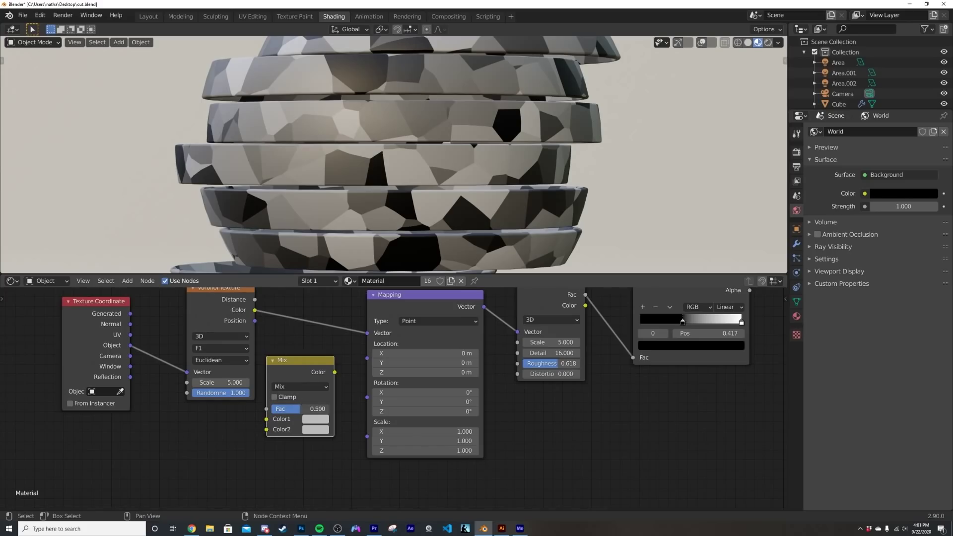
left_click_drag(287, 403, 290, 403)
middle_click_drag(287, 358, 266, 405)
left_click_drag(265, 404, 288, 353)
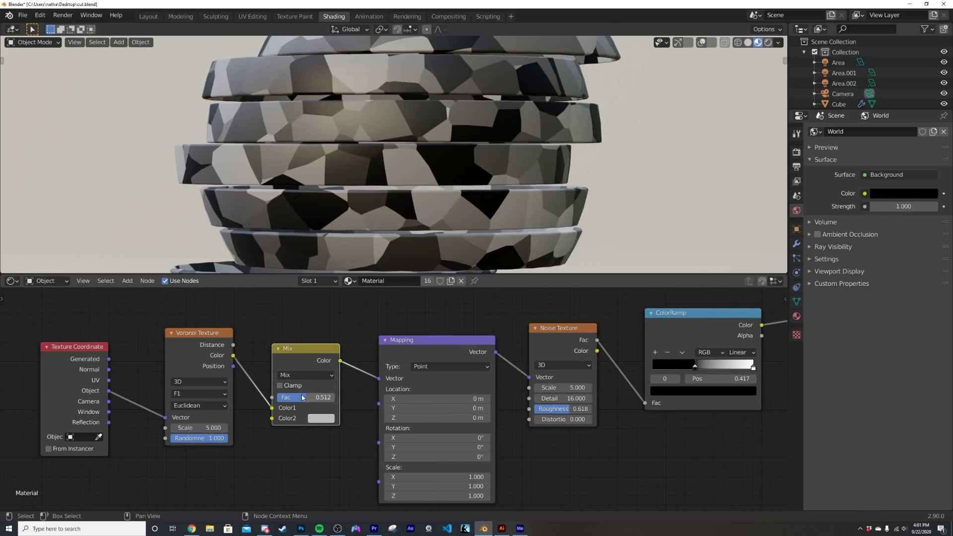
- Try the Mix node's factor at 1.000, then return it to 0.500
left_click_drag(306, 397, 334, 397)
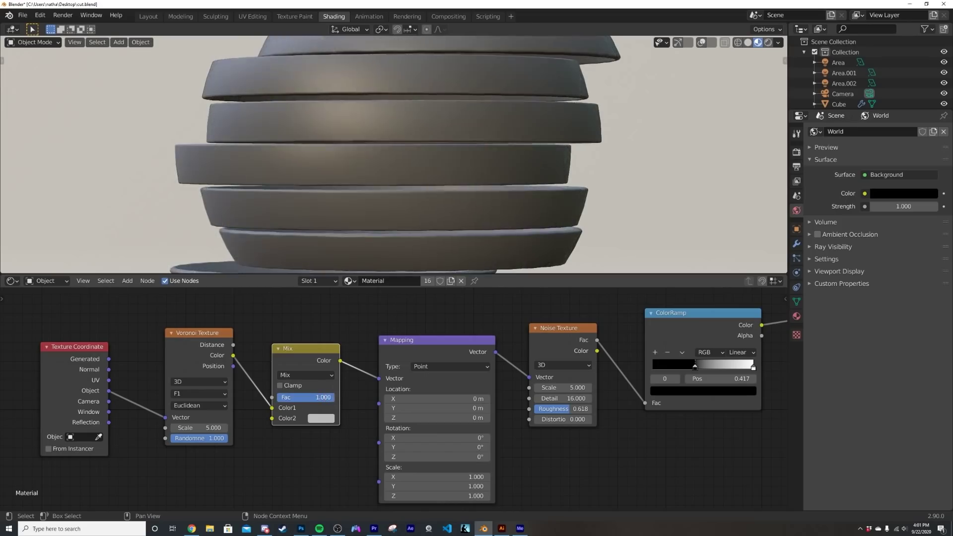
left_click_drag(272, 418, 261, 428)
left_click_drag(321, 402, 306, 400)
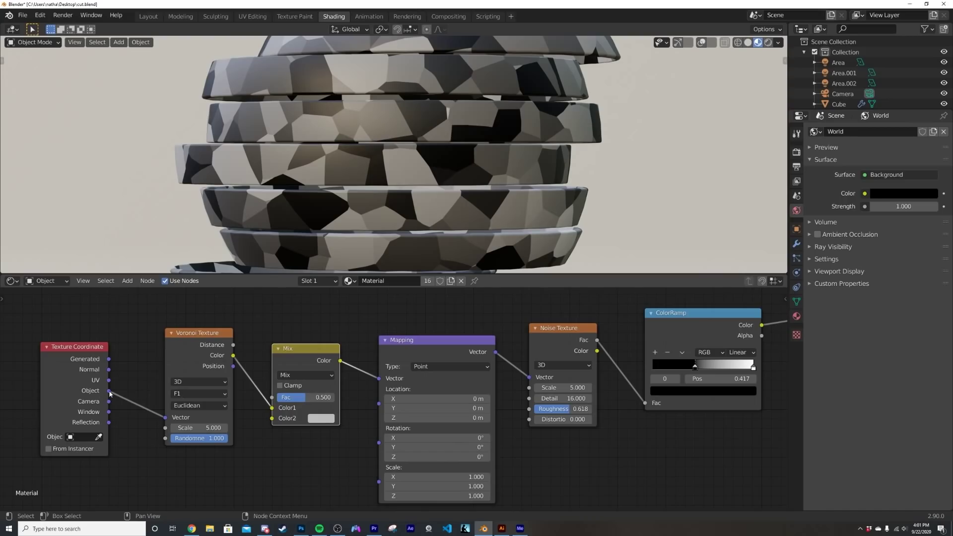
- Connect the Texture Coordinate's Object output to the Mix node's Color2, and move the Voronoi Texture and Noise Texture nodes higher
left_click_drag(109, 392, 276, 422)
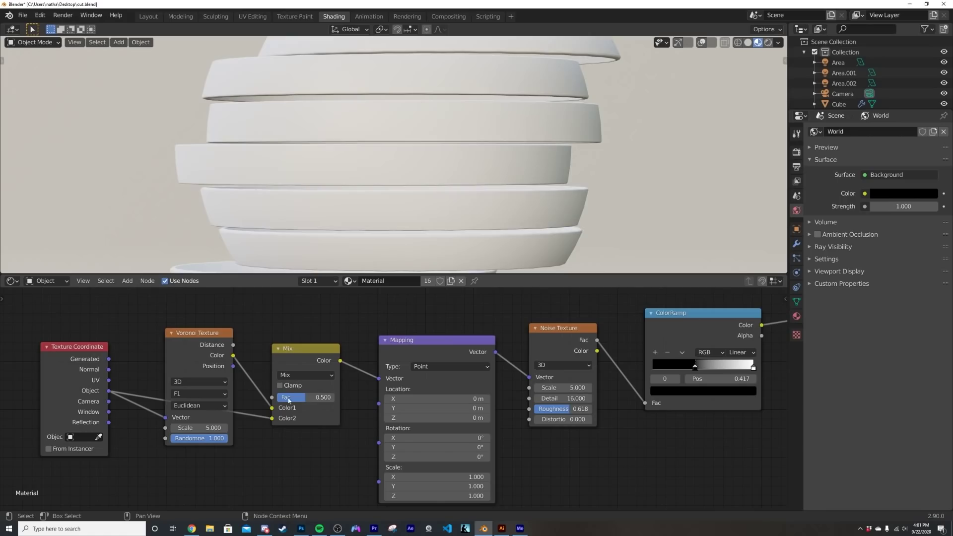
left_click_drag(218, 352, 225, 290)
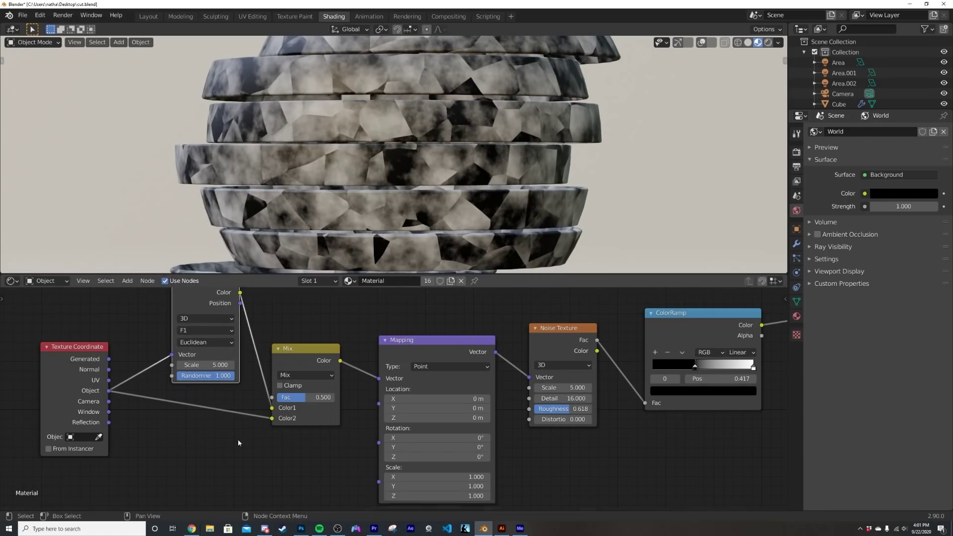
scroll(238, 442, "down", 3)
middle_click_drag(232, 440, 215, 474)
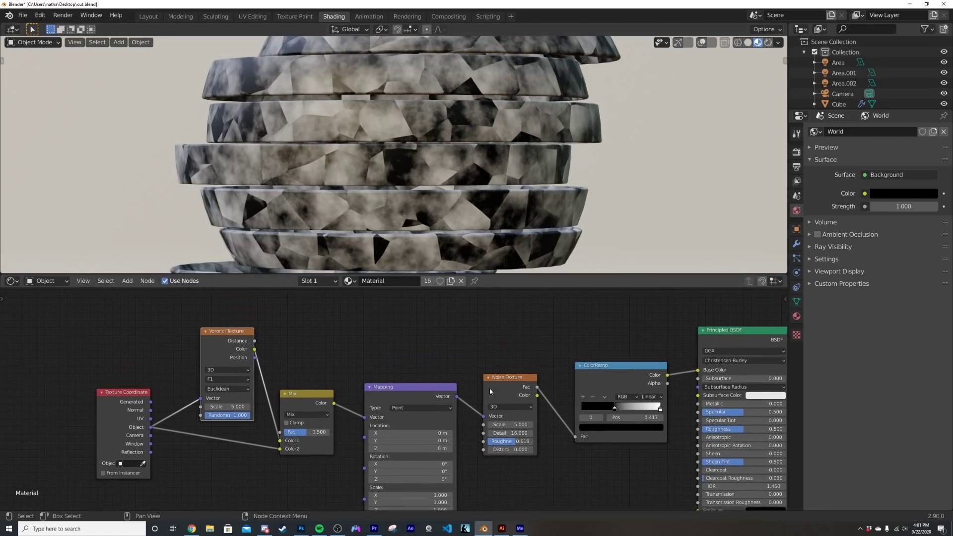
mouse_move(512, 378)
left_mouse_down()
mouse_move(531, 361)
mouse_move(519, 362)
left_mouse_up()
- Try the Mix node's factor at 1.000 and at 0.000 to compare the two inputs on the sphere
scroll(262, 436, "up", 5)
middle_click_drag(278, 437, 338, 387)
left_click_drag(337, 399, 375, 398)
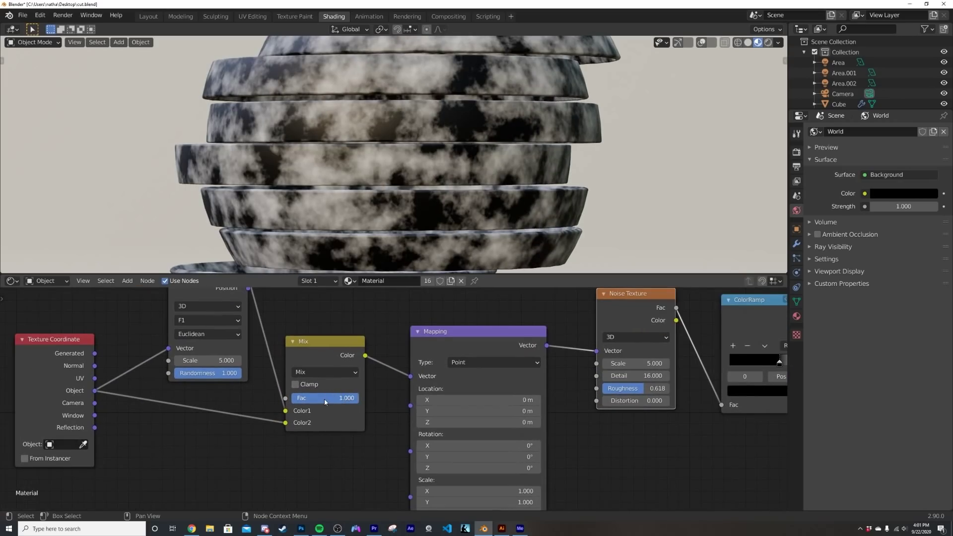
scroll(326, 402, "down", 2)
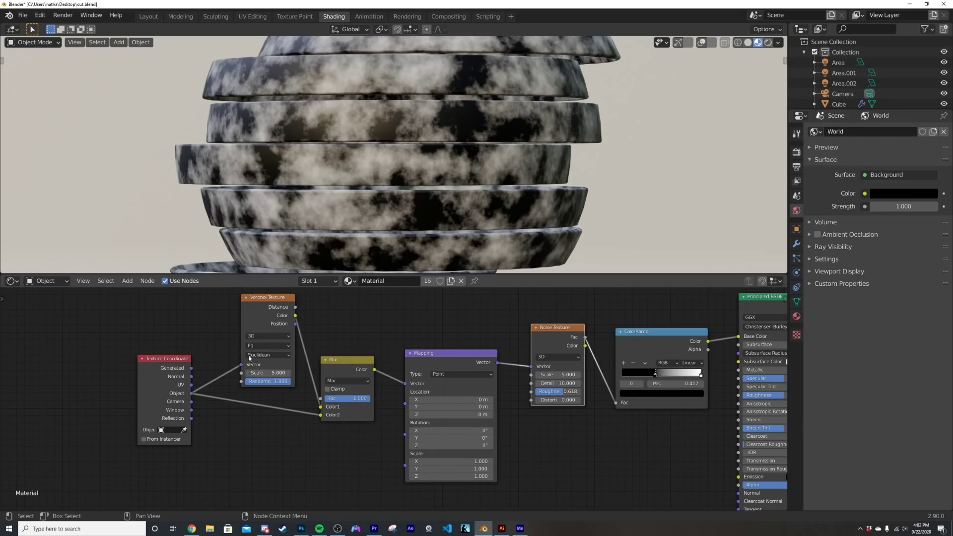
left_click_drag(371, 401, 325, 401)
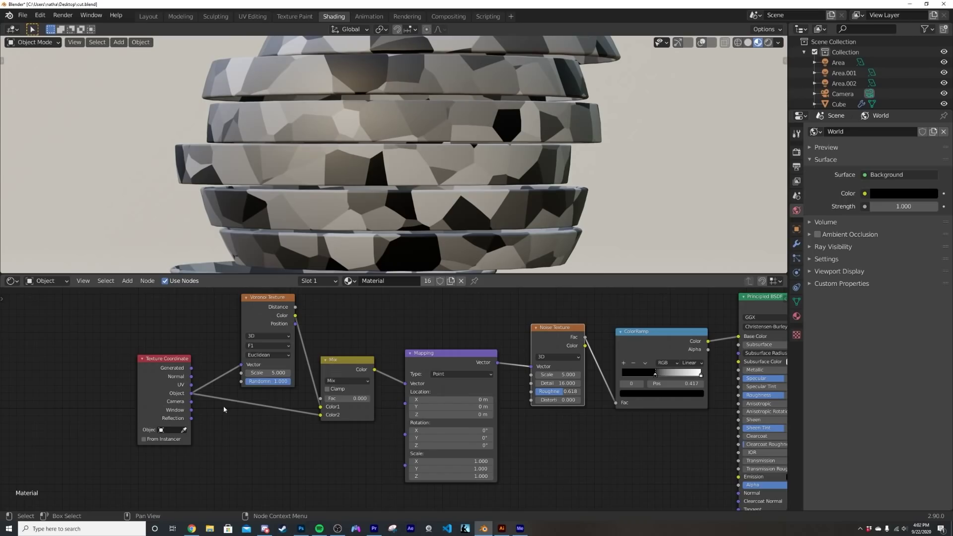
- Set the Mix node's factor to 0.329 and inspect the blended pattern on the sphere slices
scroll(316, 383, "up", 3)
left_click_drag(314, 398, 334, 398)
scroll(428, 212, "down", 4)
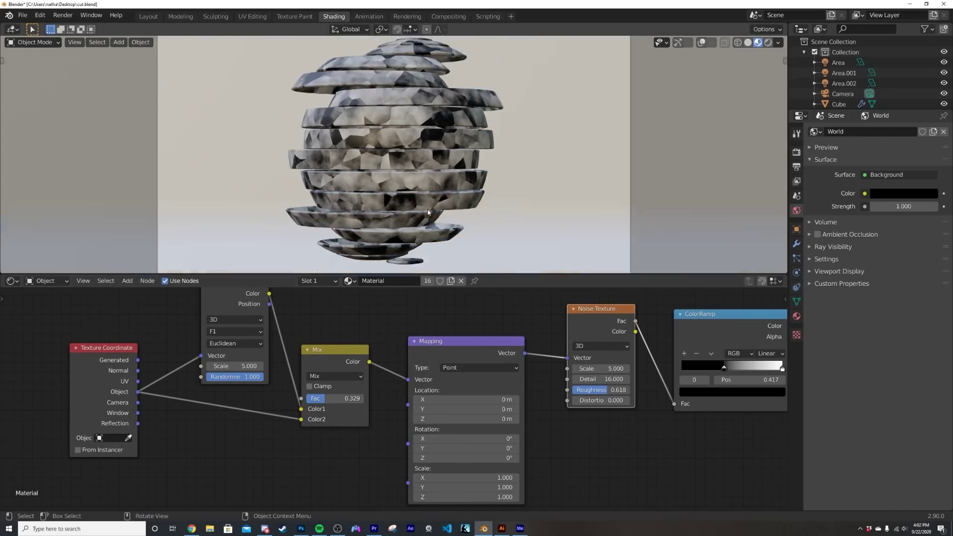
scroll(428, 211, "up", 5)
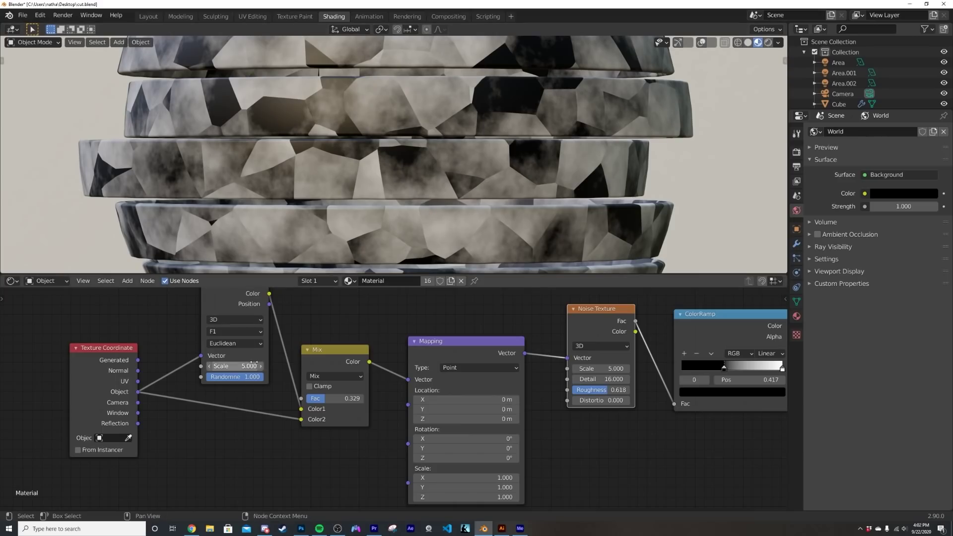
- Set the Mix factor to 0.000 and feed Color1 from the Voronoi Texture's Distance output instead of Color
left_click(229, 344)
middle_click_drag(281, 288, 259, 324)
mouse_move(248, 322)
left_mouse_down()
mouse_move(276, 335)
mouse_move(276, 450)
mouse_move(245, 336)
left_mouse_up()
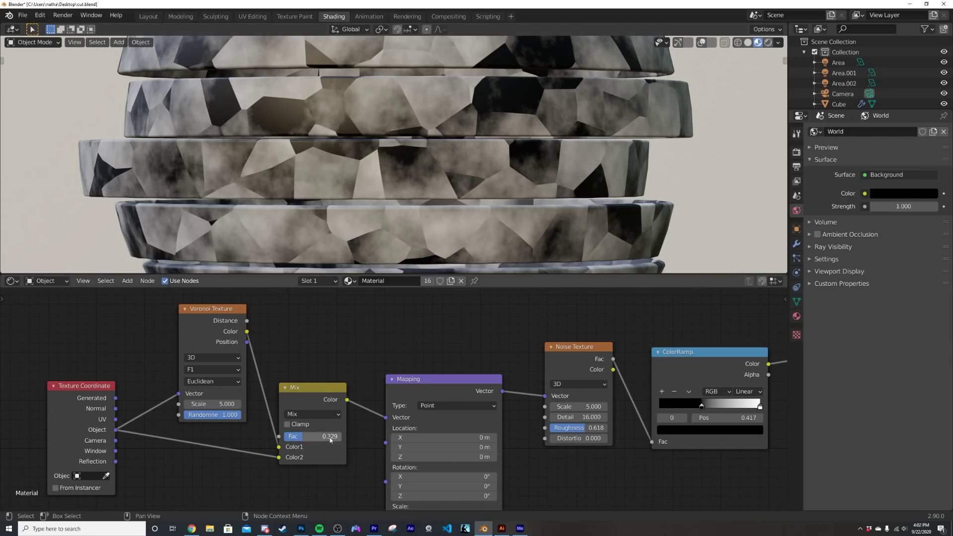
left_click_drag(318, 437, 285, 436)
left_click_drag(247, 320, 278, 447)
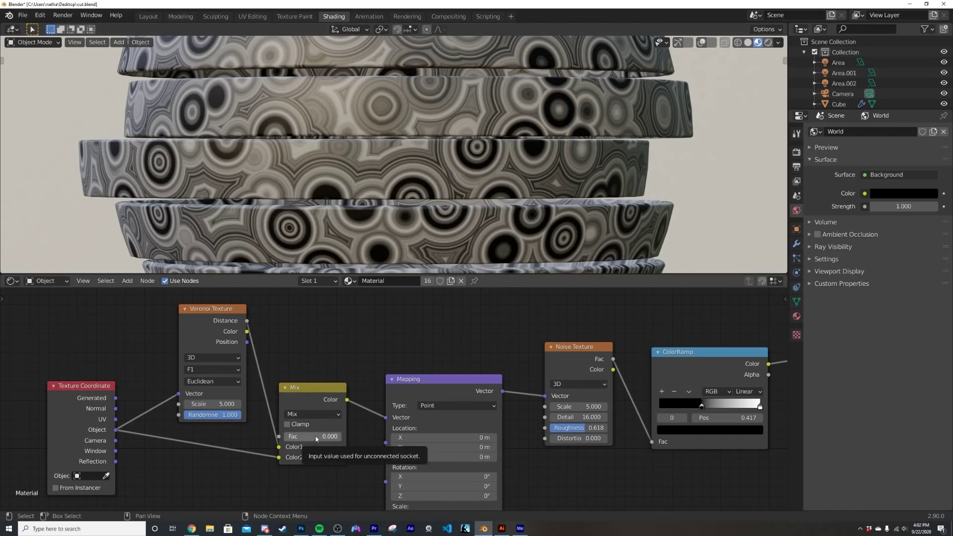
mouse_move(317, 439)
left_mouse_down()
mouse_move(350, 439)
mouse_move(301, 439)
left_mouse_up()
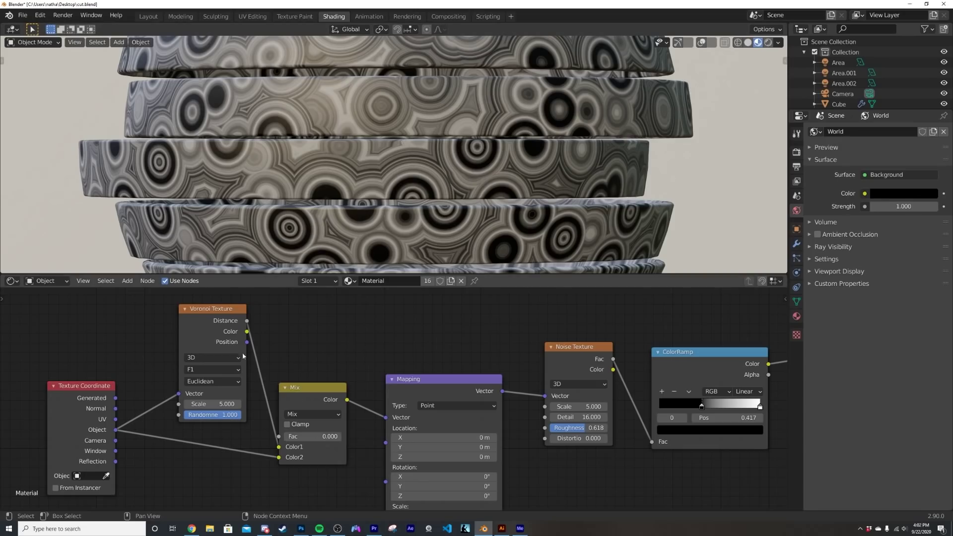
- Preview the Voronoi Distance output directly in the ColorRamp's Fac, then reconnect the Noise Texture's Fac output there
scroll(318, 342, "down", 2)
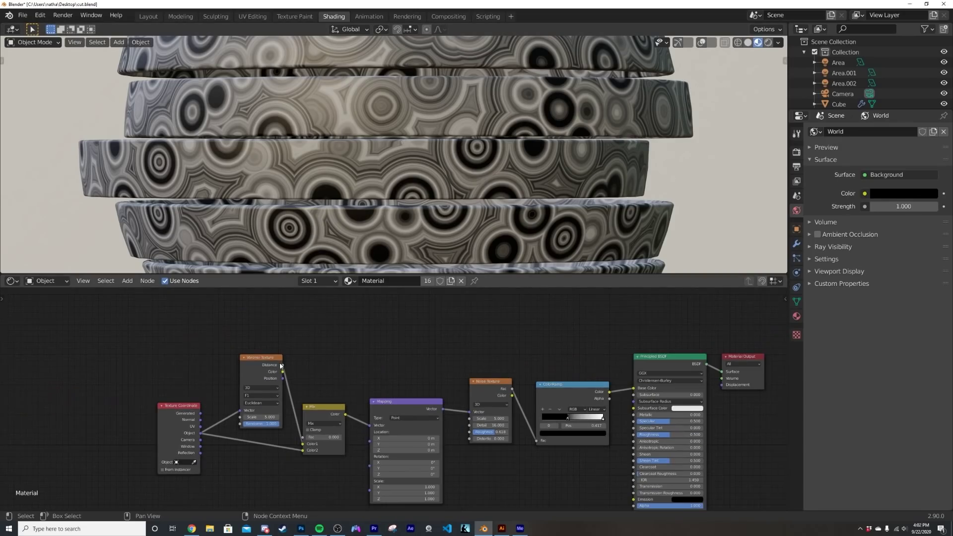
left_click_drag(283, 365, 536, 441)
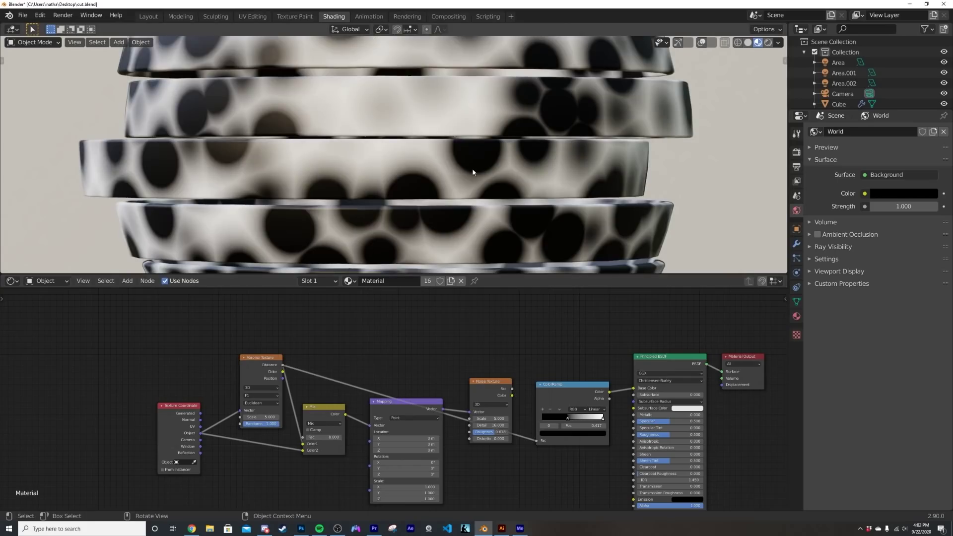
scroll(472, 170, "down", 2)
scroll(389, 192, "up", 5)
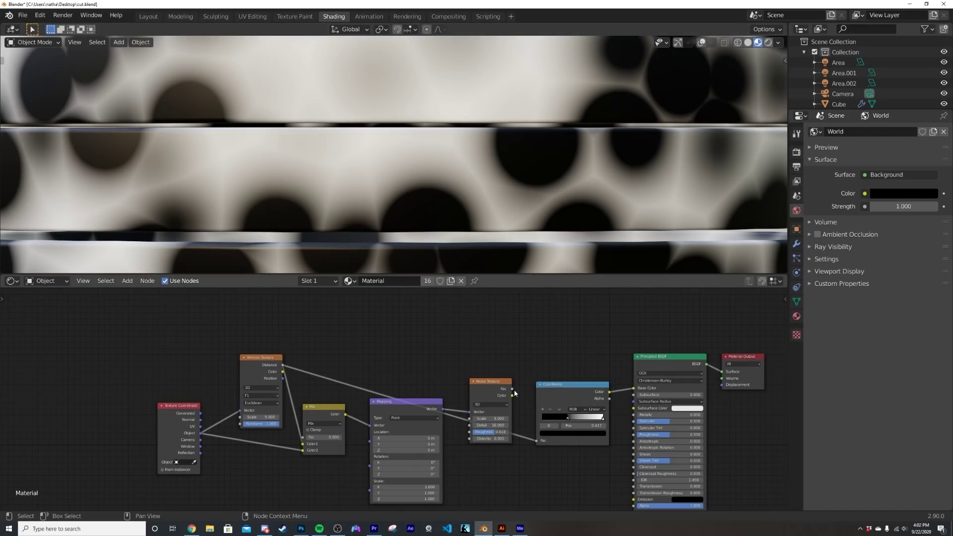
left_click_drag(513, 388, 537, 440)
- Change the Voronoi Texture's distance metric to Manhattan and set the Mix node's factor to 0.771
scroll(281, 405, "up", 2)
scroll(277, 401, "up", 1)
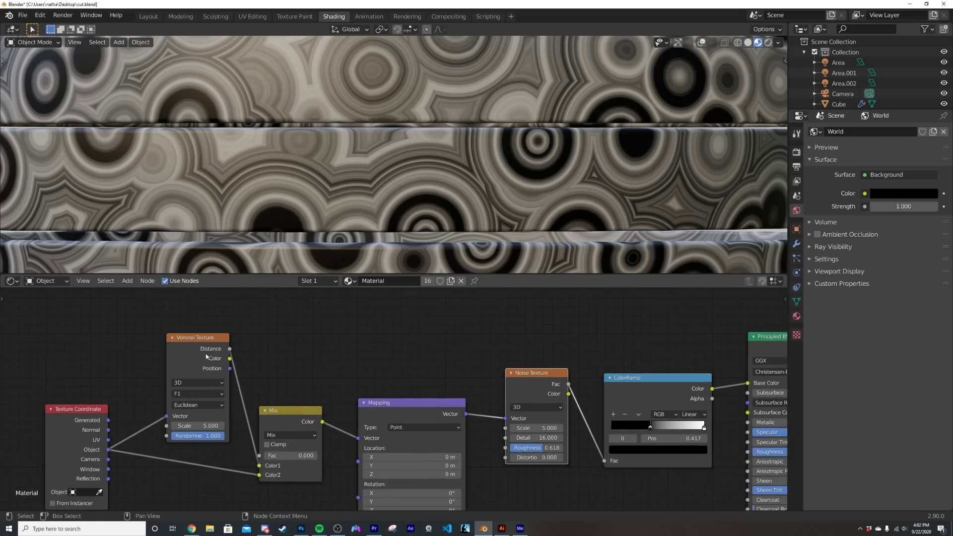
left_click(199, 406)
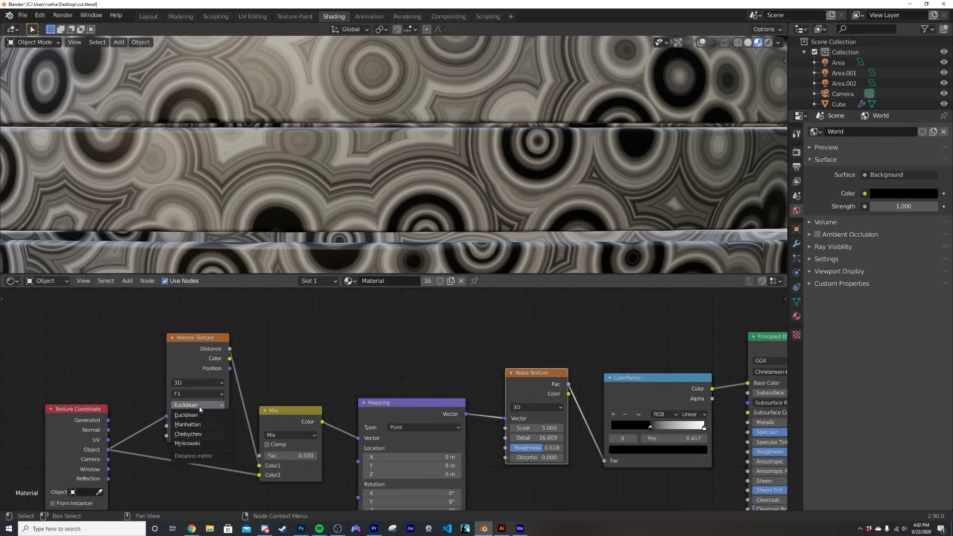
left_click(198, 424)
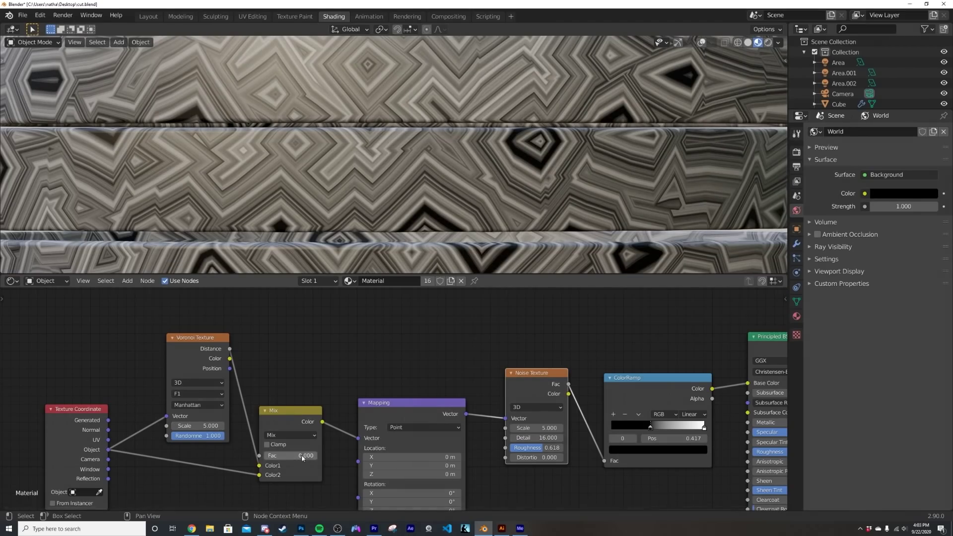
left_click_drag(278, 455, 306, 456)
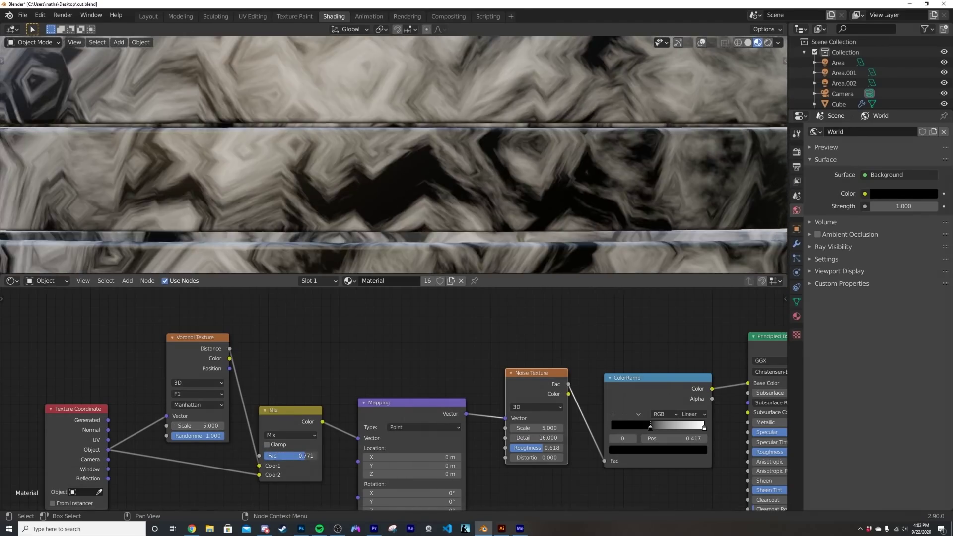
scroll(477, 217, "down", 4)
scroll(478, 217, "down", 2)
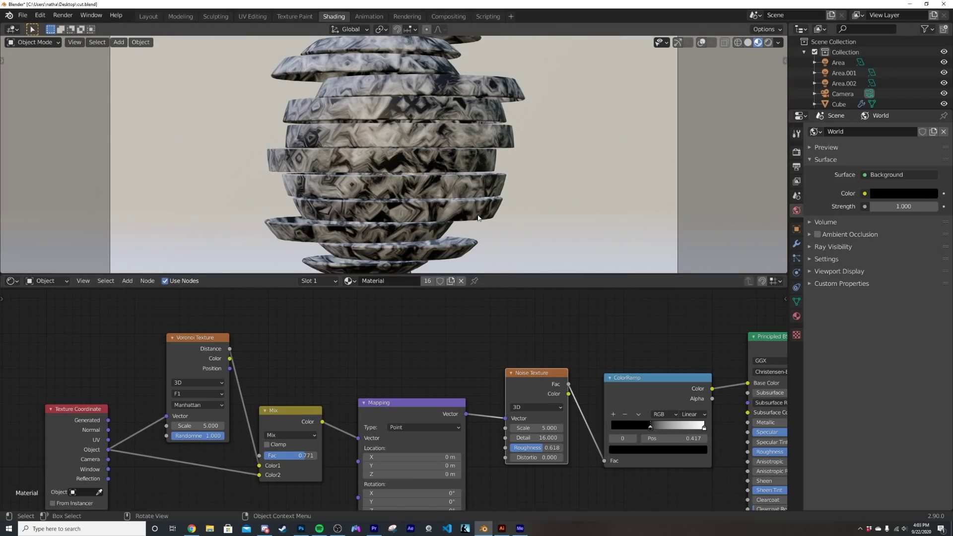
- Delete the Noise Texture node between Mapping and ColorRamp
scroll(430, 406, "down", 3)
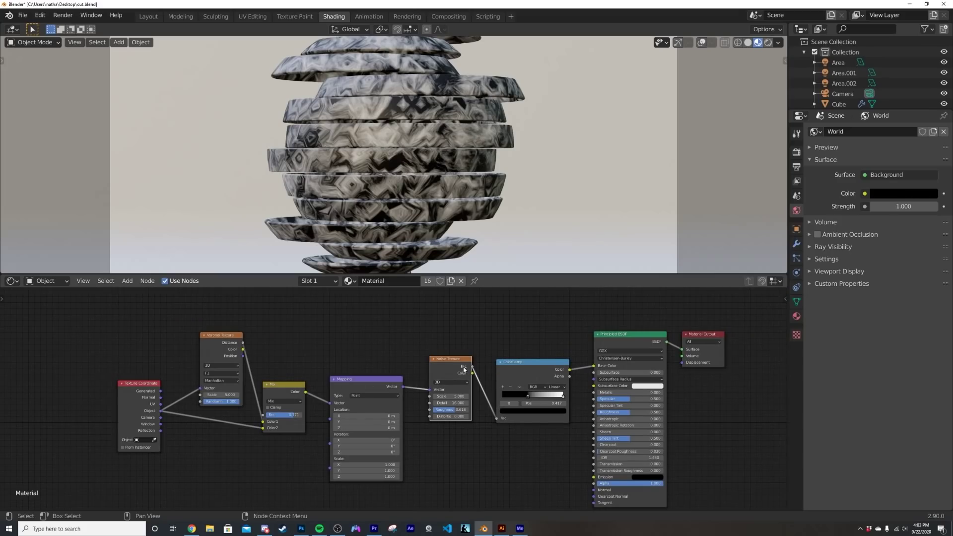
left_click_drag(451, 361, 449, 372)
scroll(449, 371, "up", 4)
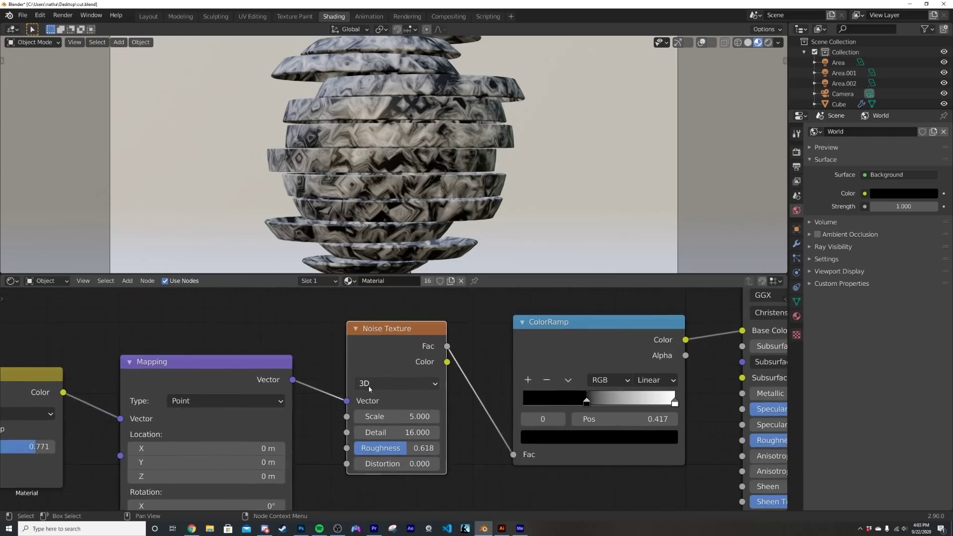
key("x")
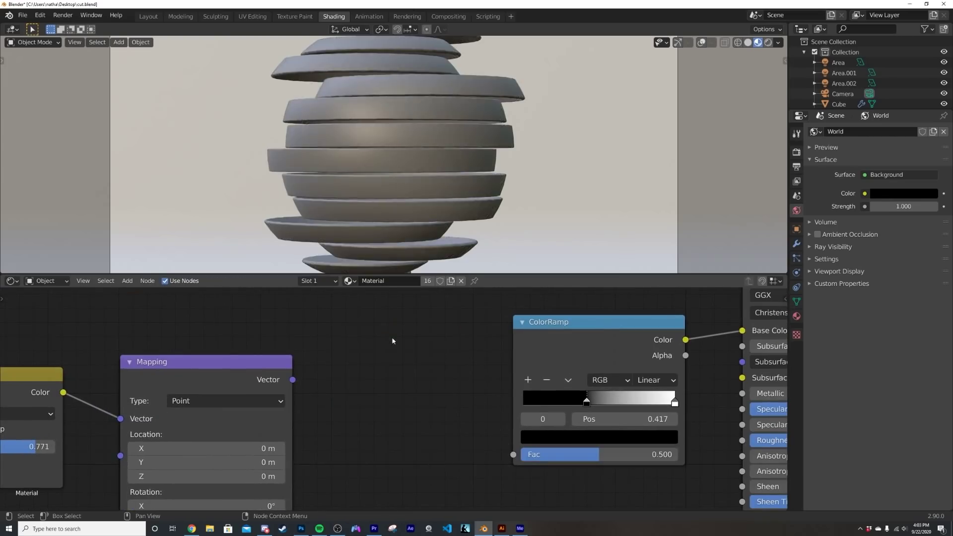
- Add a Magic Texture node, linking Mapping's Vector into it and its Color output to the ColorRamp's Fac
key("shift+a")
left_click(393, 339)
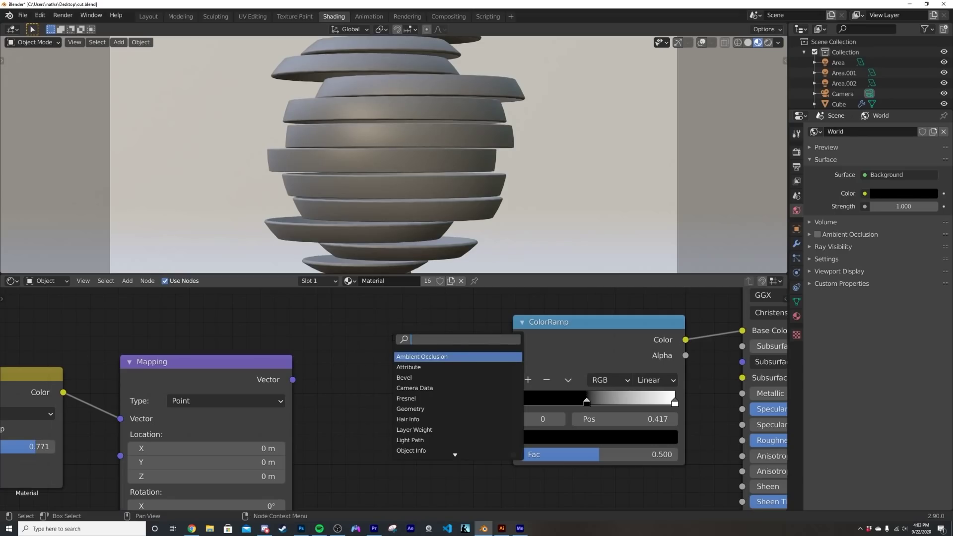
type("mag")
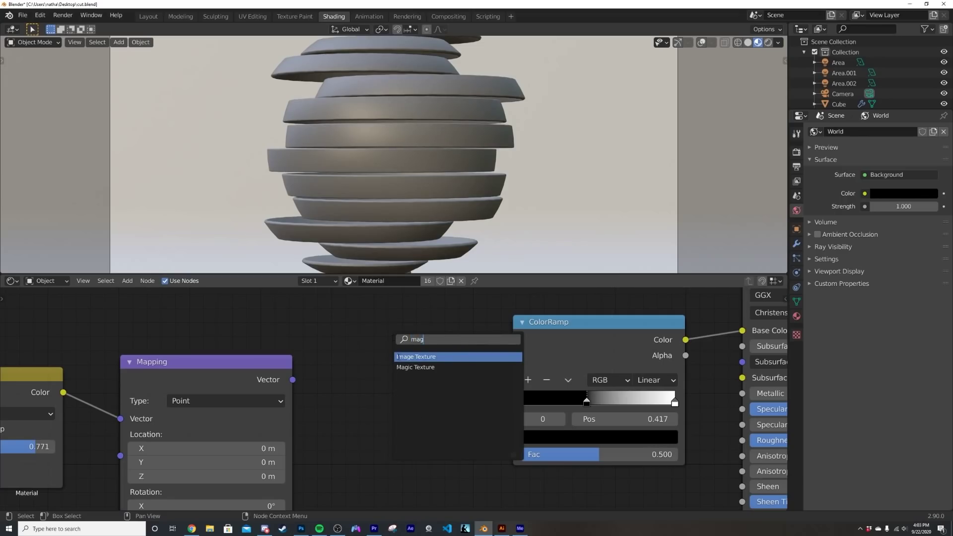
left_click(412, 368)
left_click_drag(295, 384, 358, 427)
left_click_drag(458, 373, 514, 454)
- Move the ColorRamp's black stop to 0.260, and set the Magic Texture's Distortion to 11.670 and Scale to 0.300
scroll(421, 222, "up", 5)
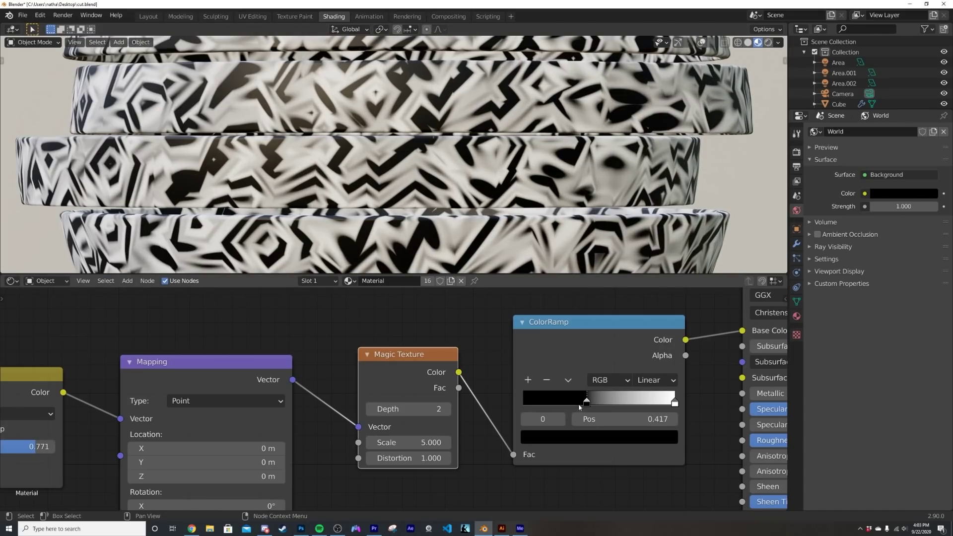
left_click_drag(586, 401, 563, 401)
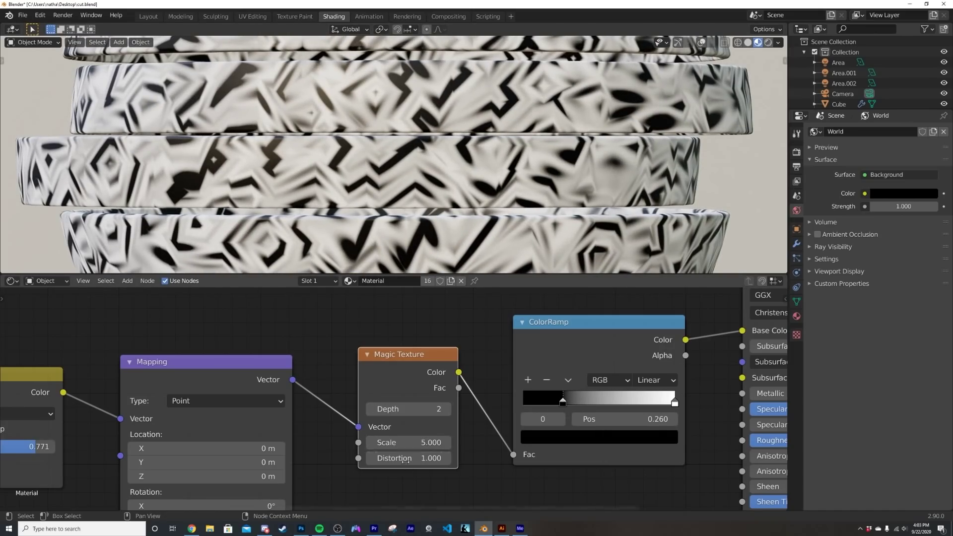
left_click_drag(404, 458, 507, 458)
left_click_drag(410, 442, 383, 442, "shift")
scroll(344, 174, "down", 8)
scroll(403, 186, "up", 1)
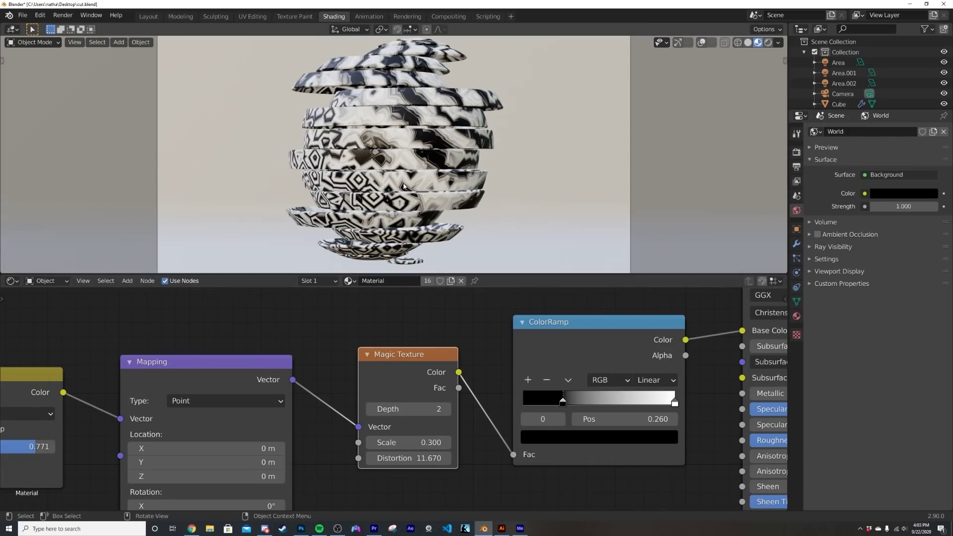
- Try the Mix node's factor at 1.000 on the sphere, then set it to 0.806
middle_click_drag(57, 448, 242, 398)
mouse_move(229, 397)
left_mouse_down()
mouse_move(166, 397)
mouse_move(240, 398)
left_mouse_up()
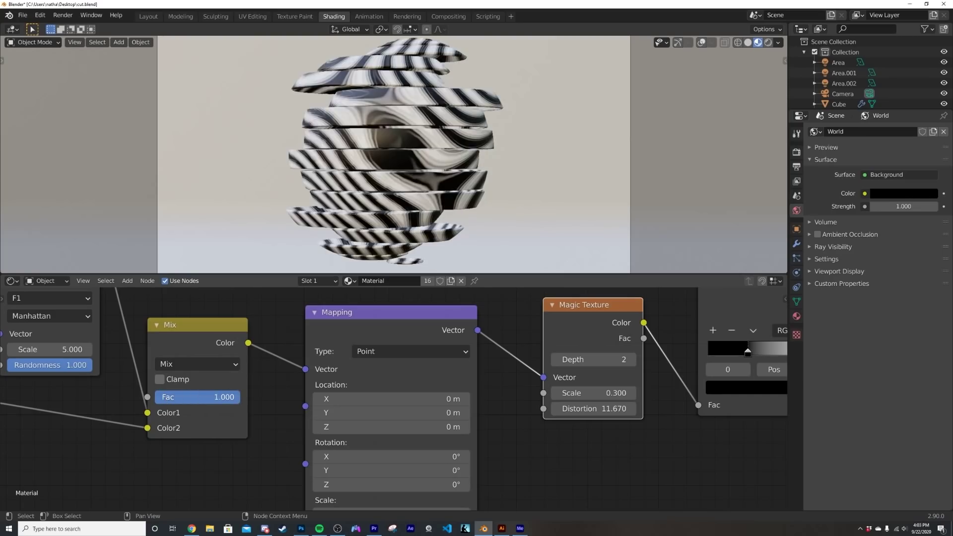
middle_click_drag(422, 134, 428, 153)
scroll(377, 154, "up", 7)
key("KP_0")
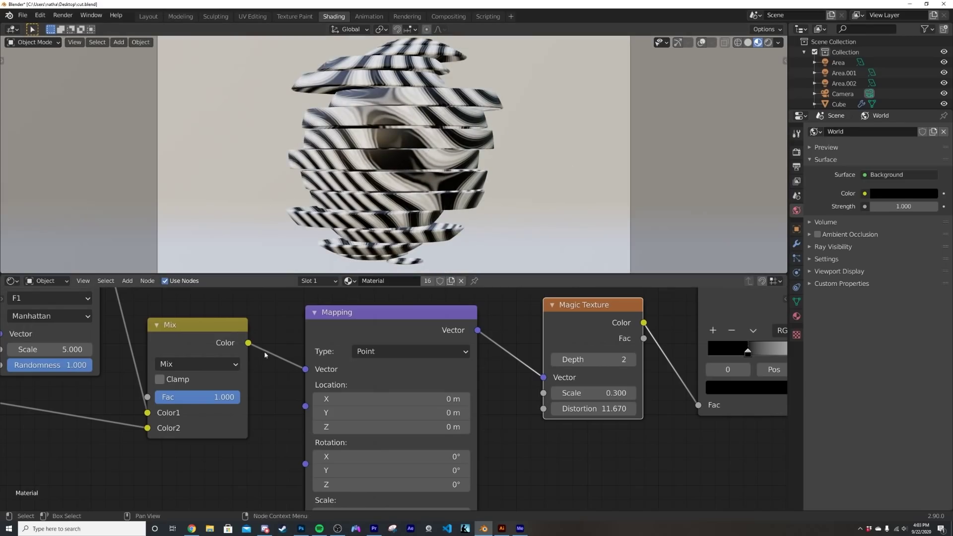
left_click_drag(223, 397, 207, 397)
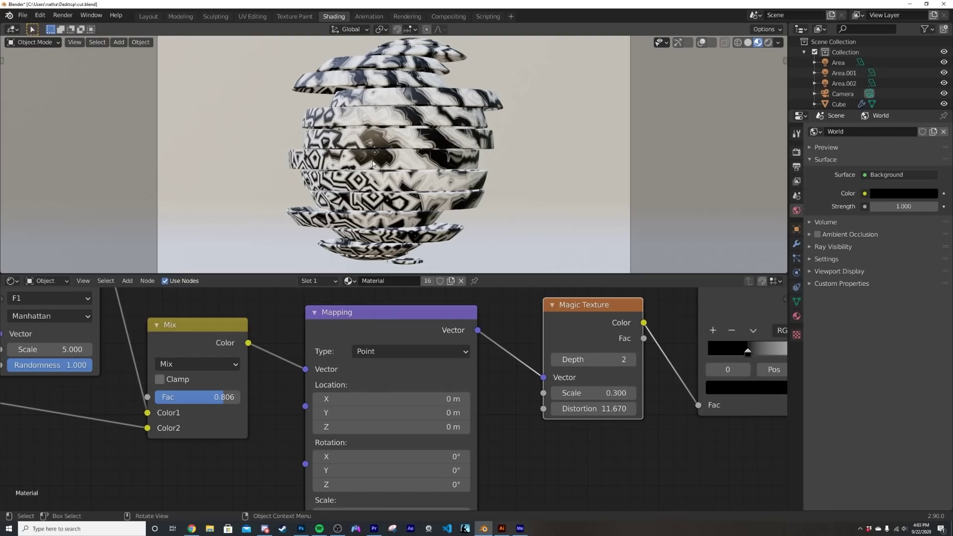
- Rearrange the Mapping, Magic Texture and ColorRamp nodes higher in the node layout, keeping their links intact
scroll(282, 400, "down", 6)
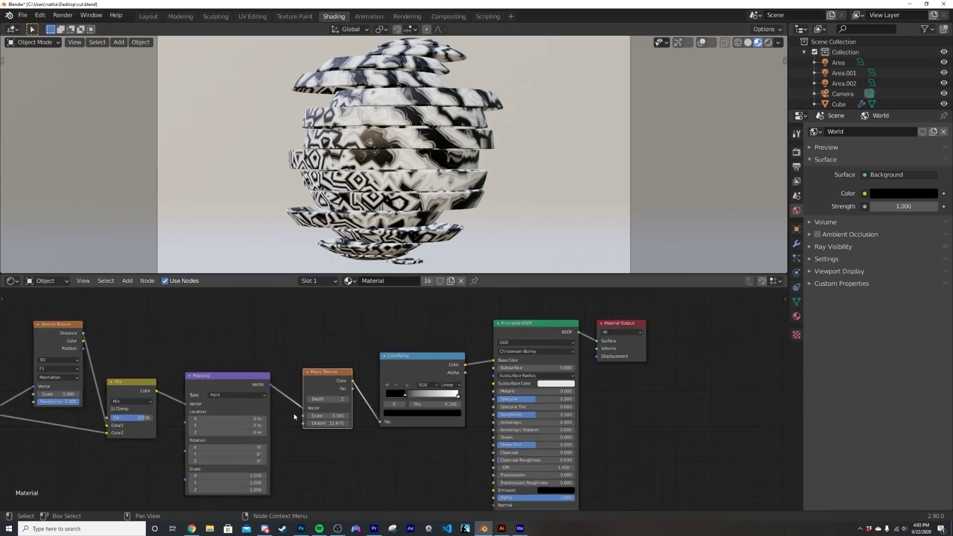
left_click_drag(282, 400, 277, 344)
left_click_drag(342, 392, 346, 349)
left_click_drag(399, 363, 413, 351)
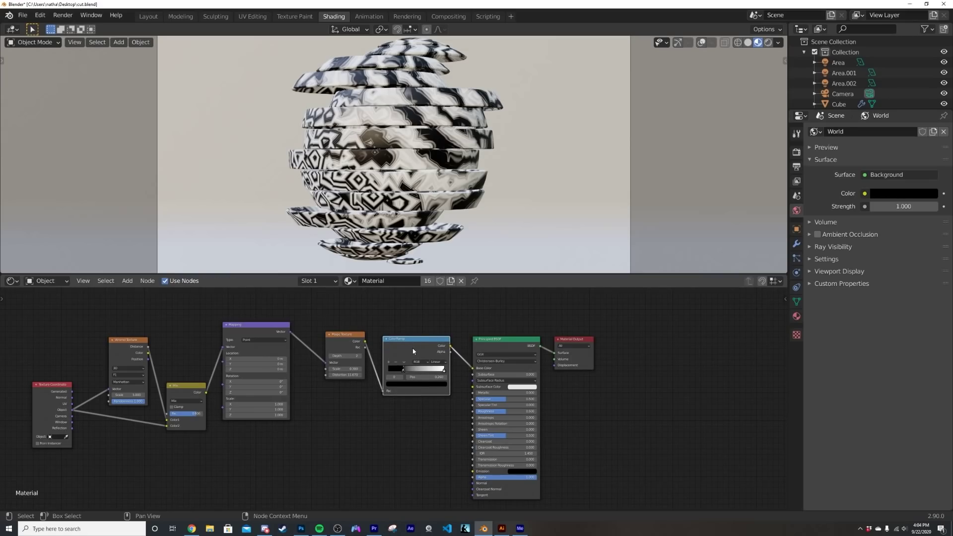
scroll(413, 401, "up", 6)
middle_click_drag(482, 412, 431, 389)
scroll(430, 389, "down", 4)
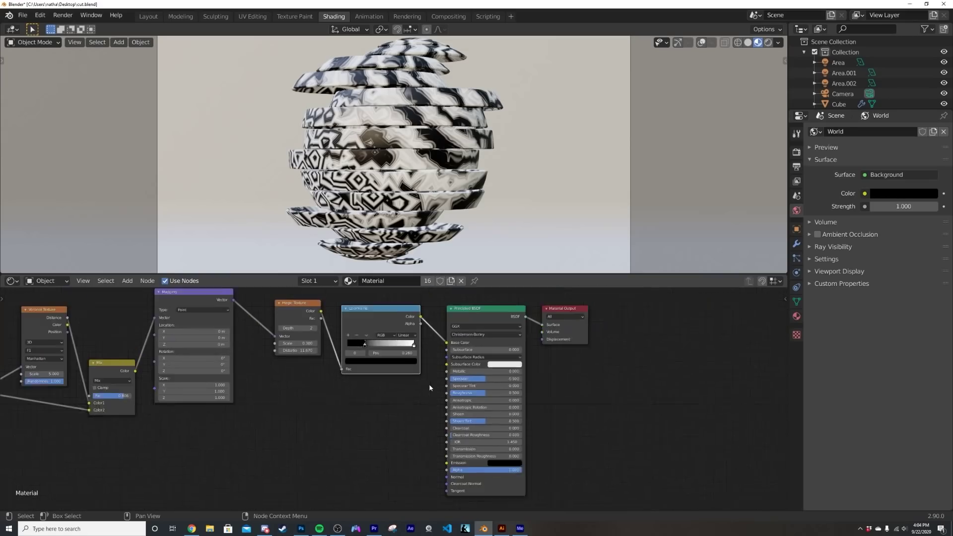
- Set the Principled BSDF's Metallic value to 1.000
scroll(431, 388, "down", 1)
scroll(386, 262, "up", 3)
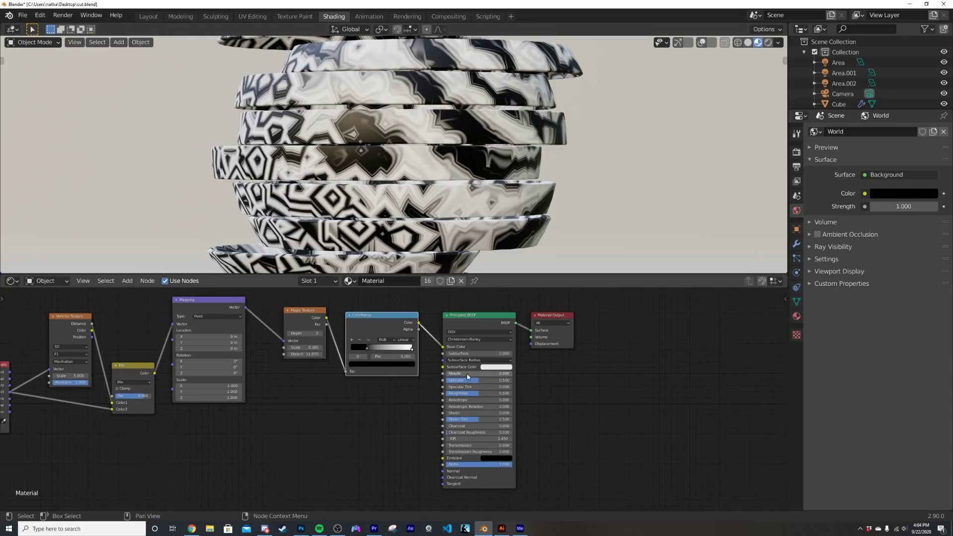
left_click_drag(467, 373, 514, 376)
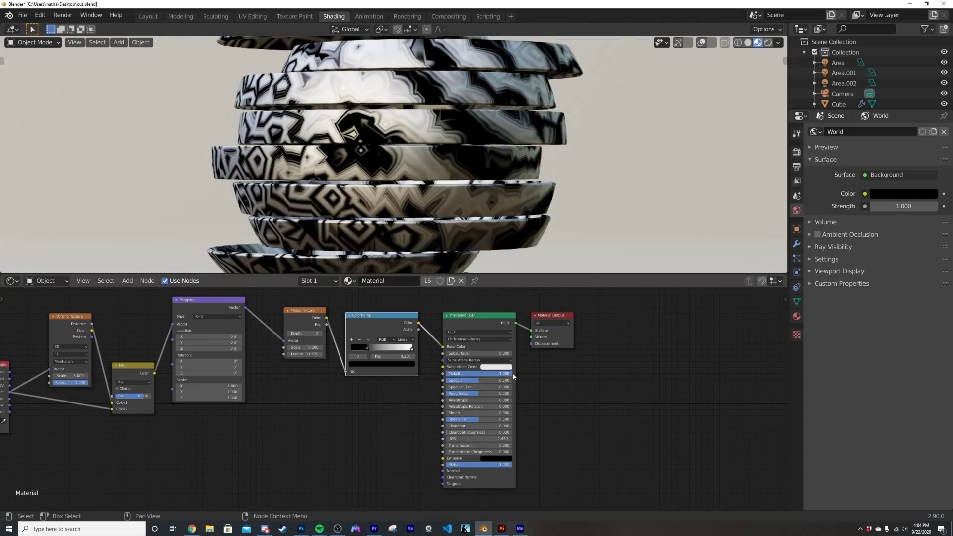
- Add a Bump node, link its Normal to the Principled BSDF's Normal, and feed the Magic Texture's Color into its Height
key("shift+a")
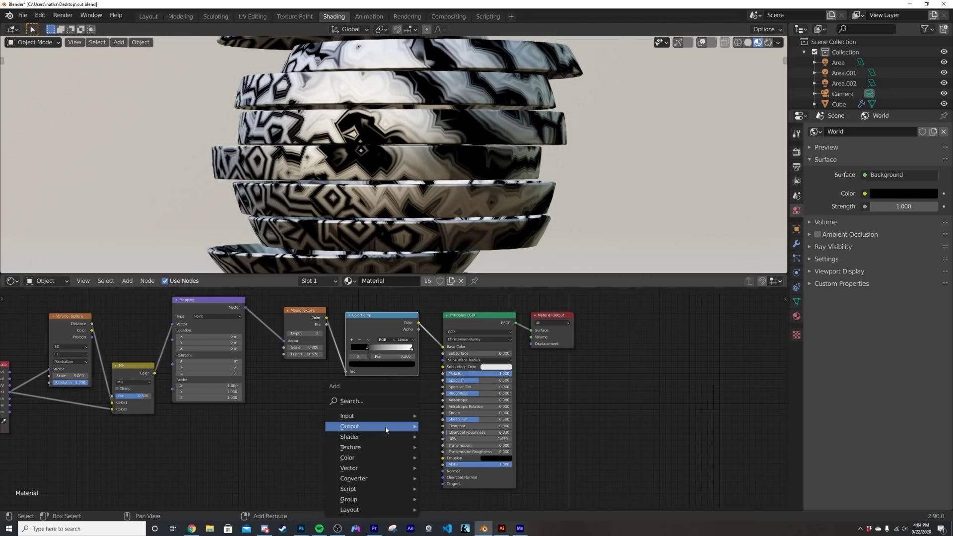
left_click(356, 401)
type("bum")
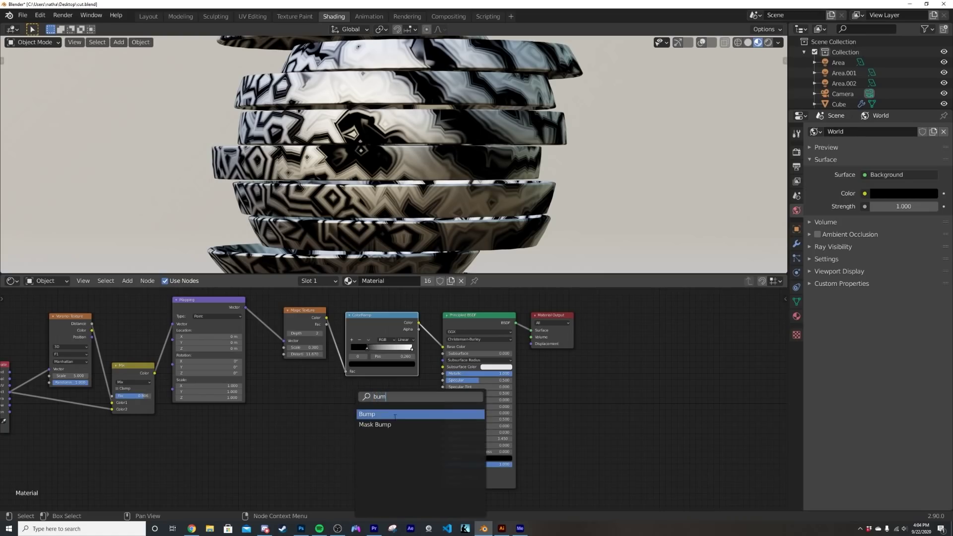
left_click(396, 416)
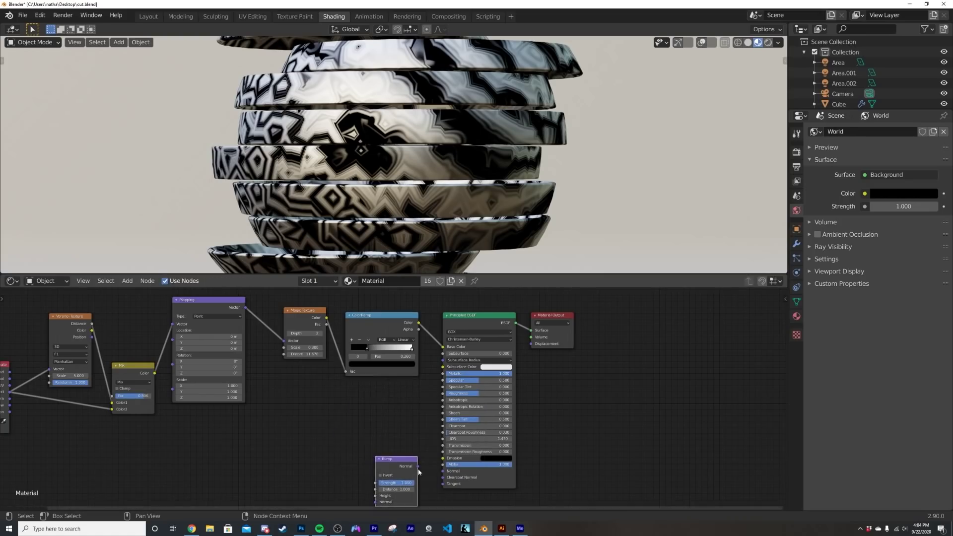
left_click(418, 468)
left_click_drag(418, 467, 443, 472)
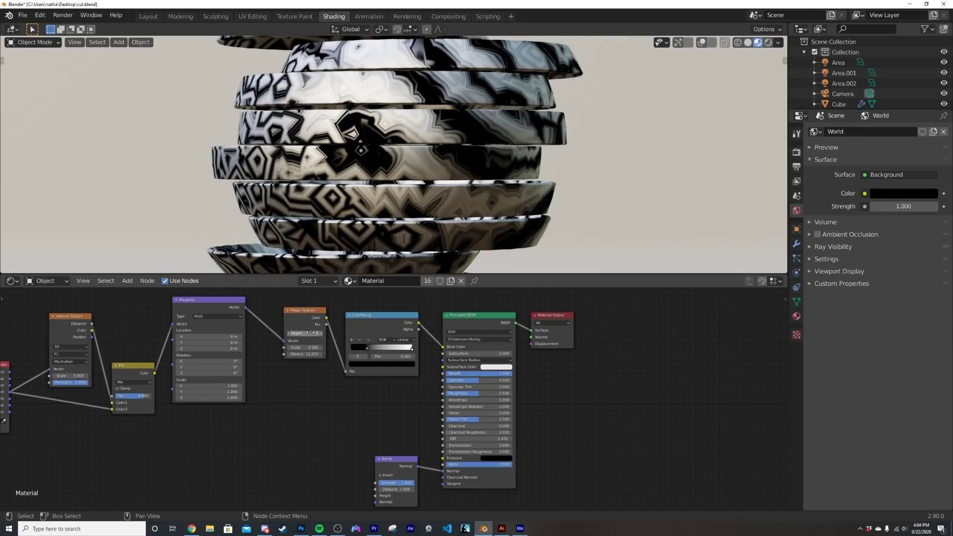
left_click_drag(327, 320, 376, 496)
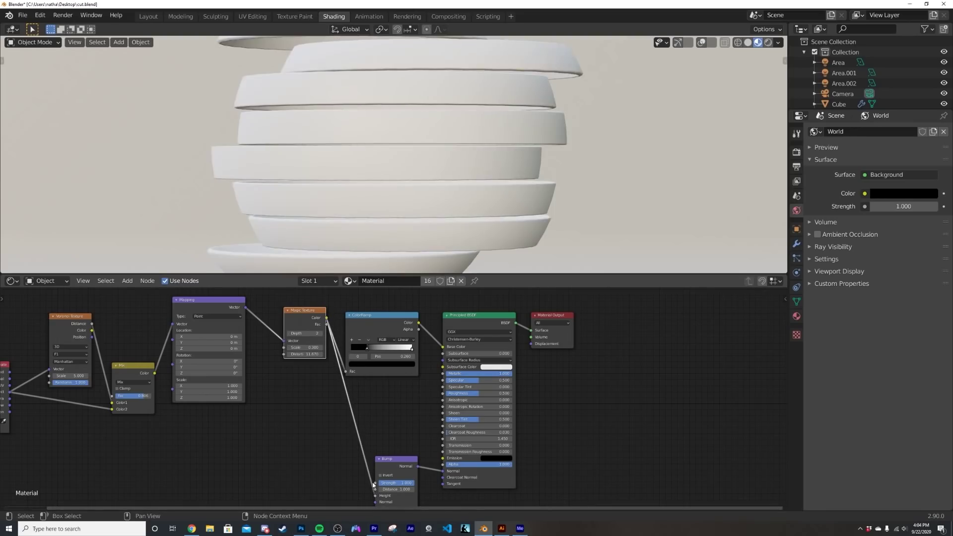
- Try the Bump node's Strength at 0.312 on the sphere, then reduce it to 0.159
scroll(422, 148, "up", 4)
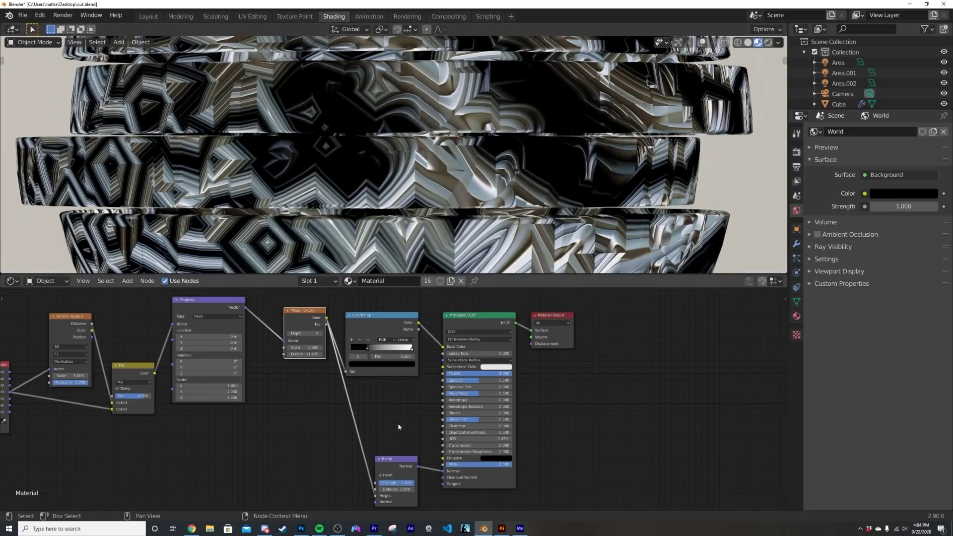
left_click_drag(407, 484, 389, 483)
scroll(445, 174, "down", 5)
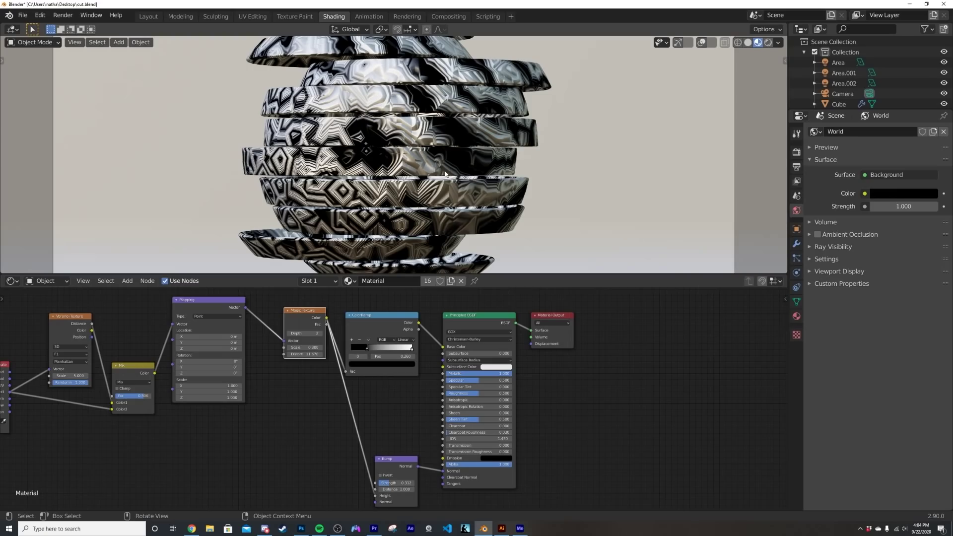
scroll(396, 453, "up", 3)
scroll(395, 226, "up", 3)
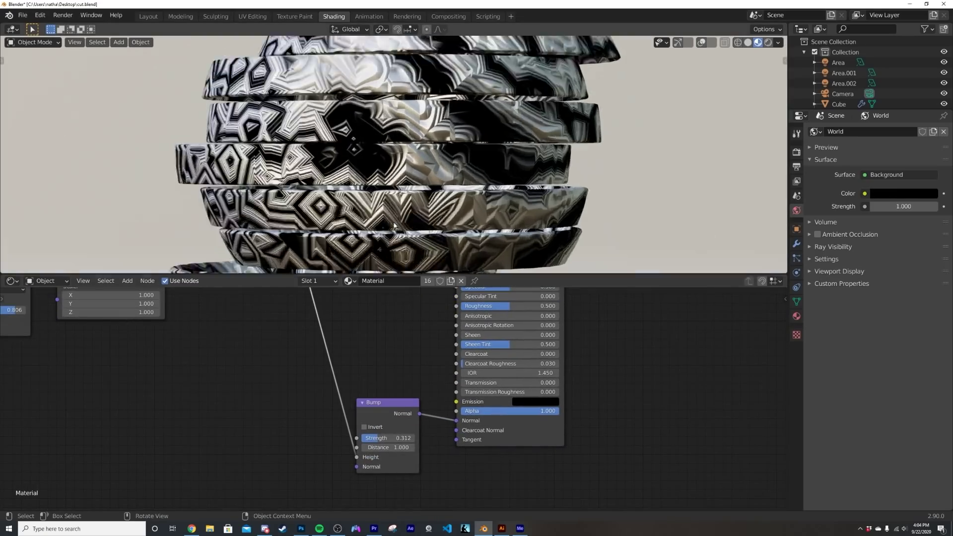
scroll(395, 226, "up", 3)
mouse_move(389, 439)
left_mouse_down()
mouse_move(367, 439)
mouse_move(392, 438)
left_mouse_up()
scroll(382, 194, "down", 3)
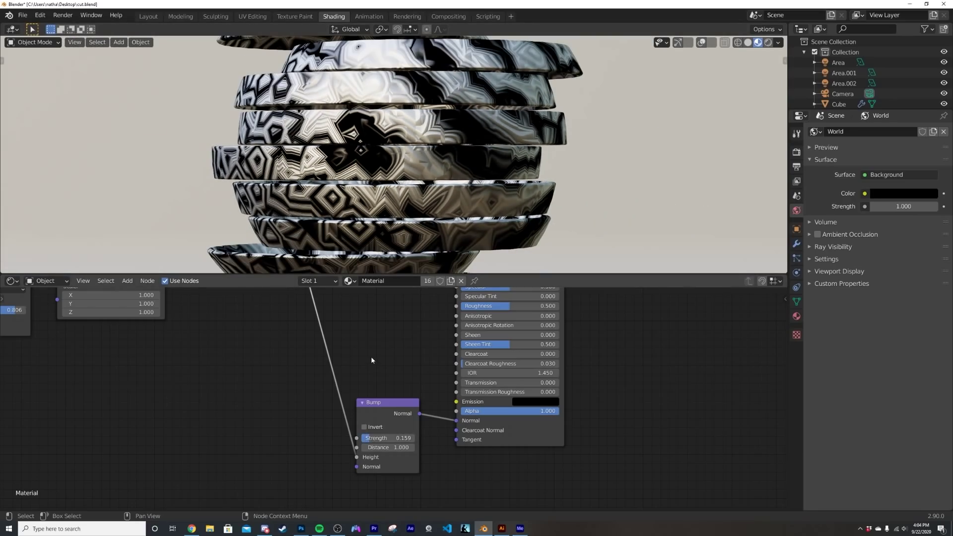
- Move the Magic Texture node down and the ColorRamp node up to make room between them and the Bump node
scroll(371, 357, "down", 3)
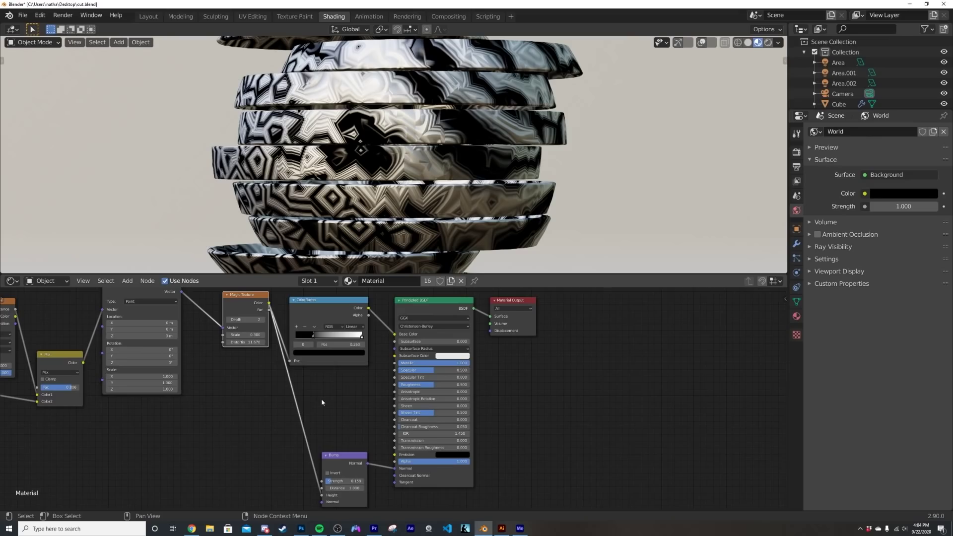
scroll(334, 383, "up", 1)
scroll(335, 364, "down", 2)
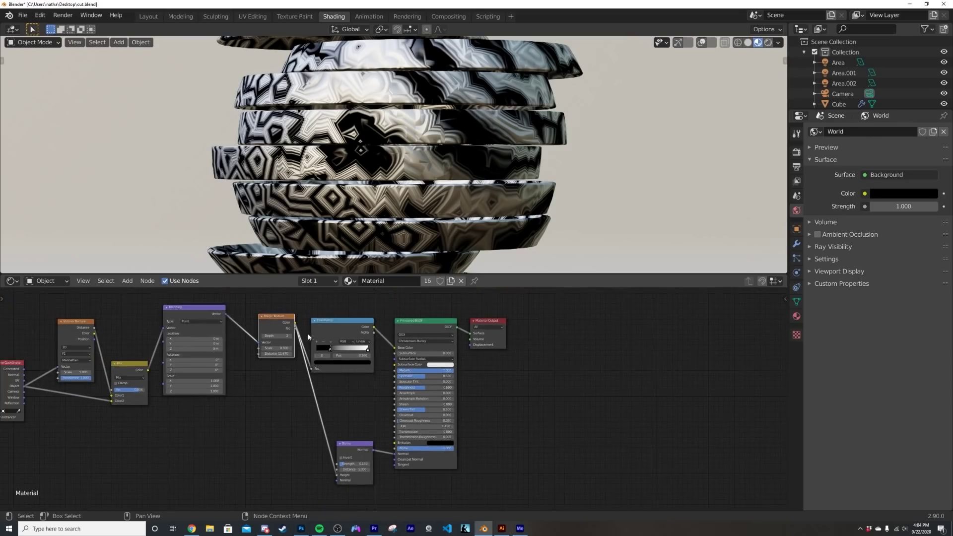
left_click_drag(280, 322, 256, 376)
left_click_drag(331, 330, 304, 311)
- Add a second ColorRamp, feeding the Magic Texture's Color into its Fac and its Color into the Principled BSDF's Roughness
scroll(322, 380, "up", 2)
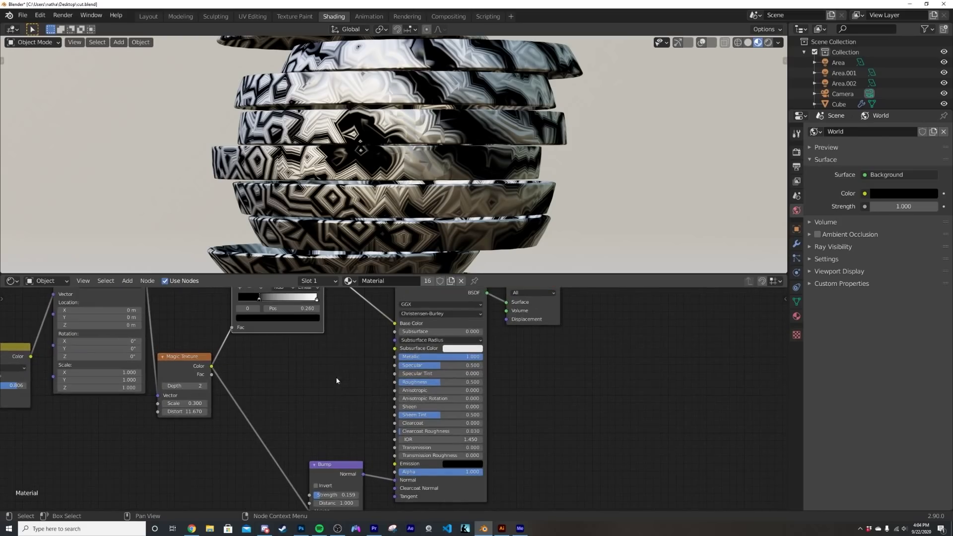
key("shift+a")
left_click(284, 365)
type("col")
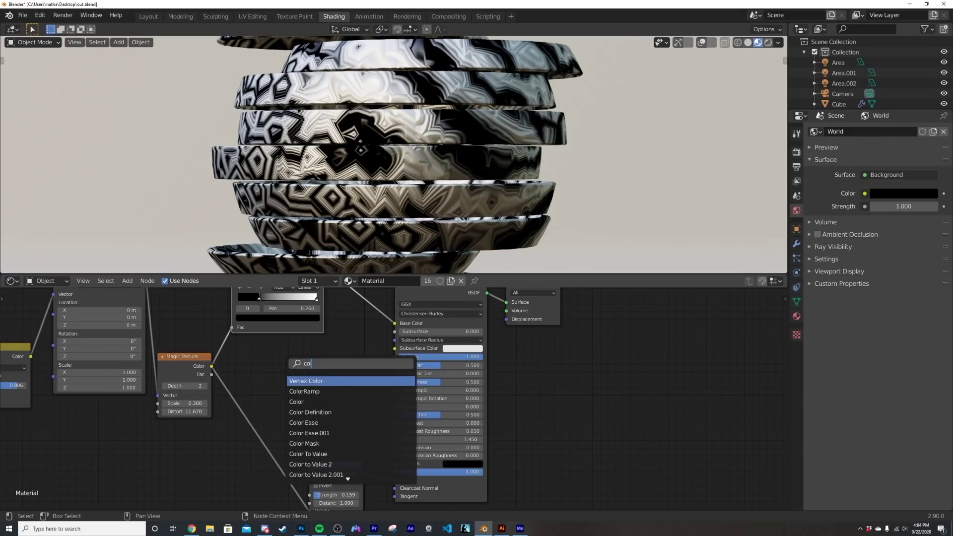
left_click(313, 389)
left_click(296, 361)
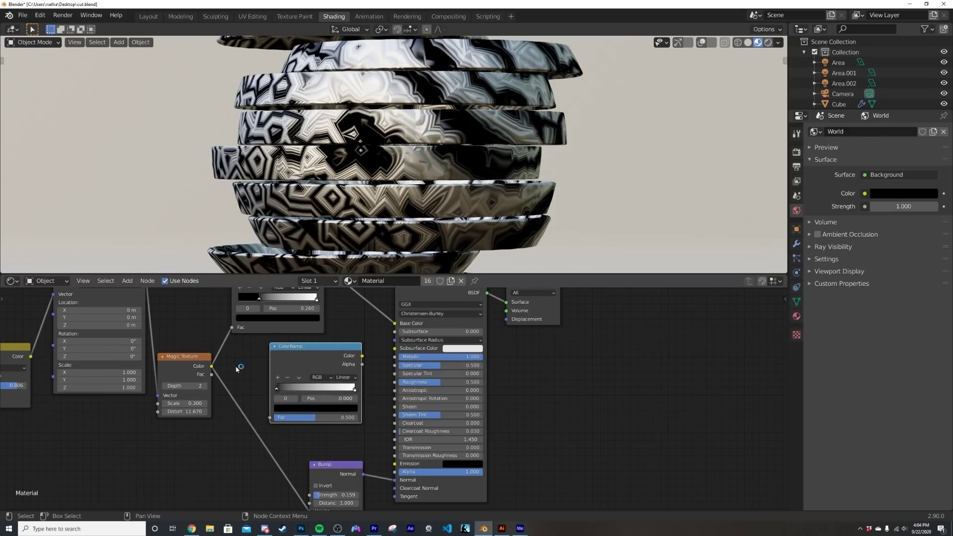
left_click_drag(212, 366, 271, 417)
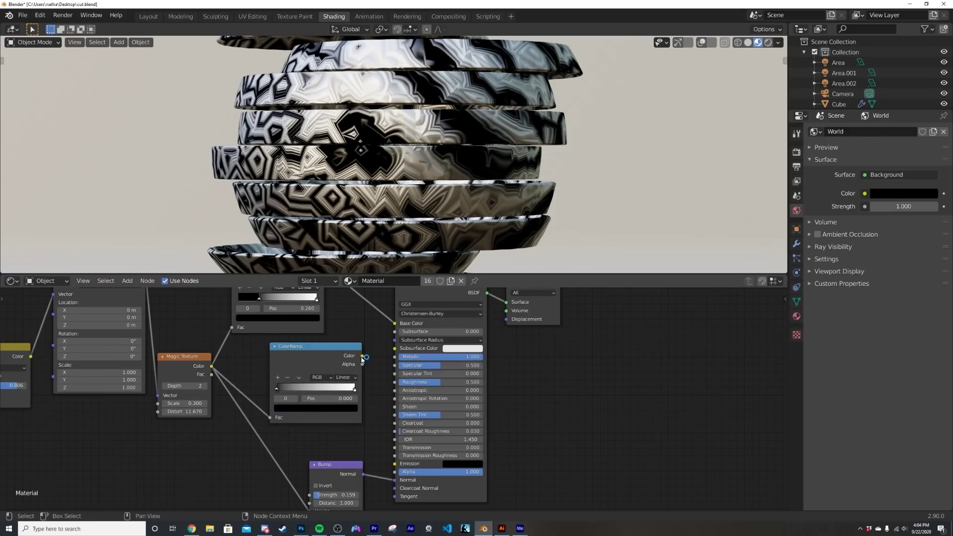
left_click_drag(362, 356, 395, 382)
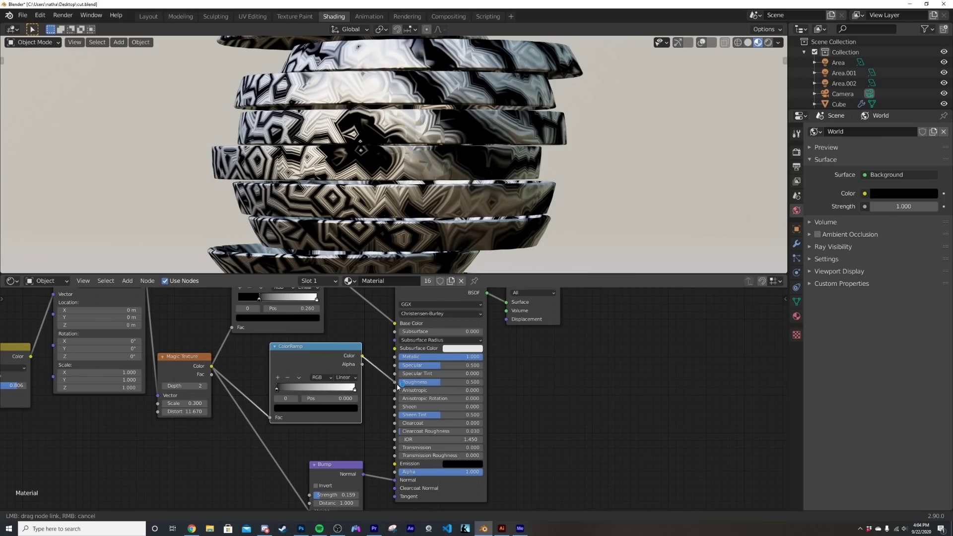
- Try the roughness ColorRamp's black stop at position 0.705, then set it to 0.465
scroll(386, 212, "up", 6)
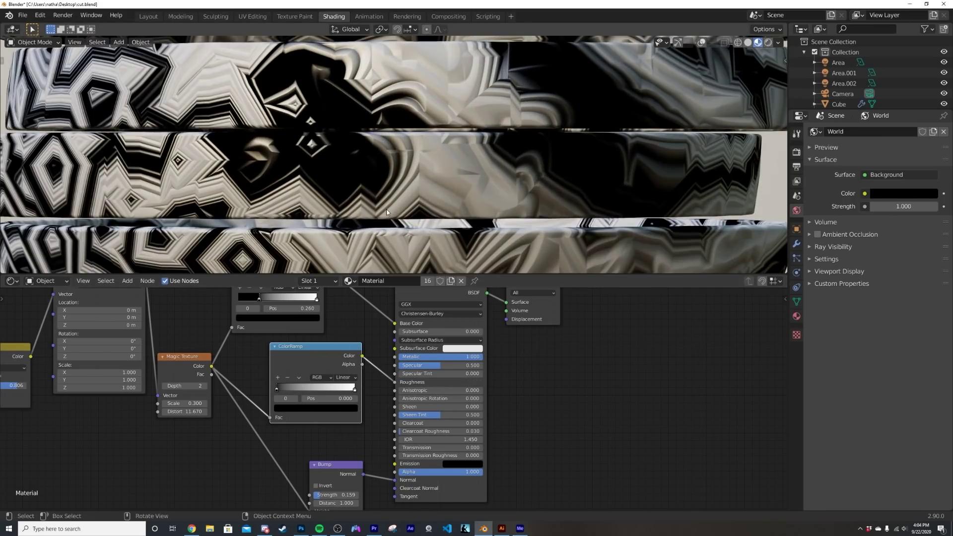
scroll(369, 114, "down", 8)
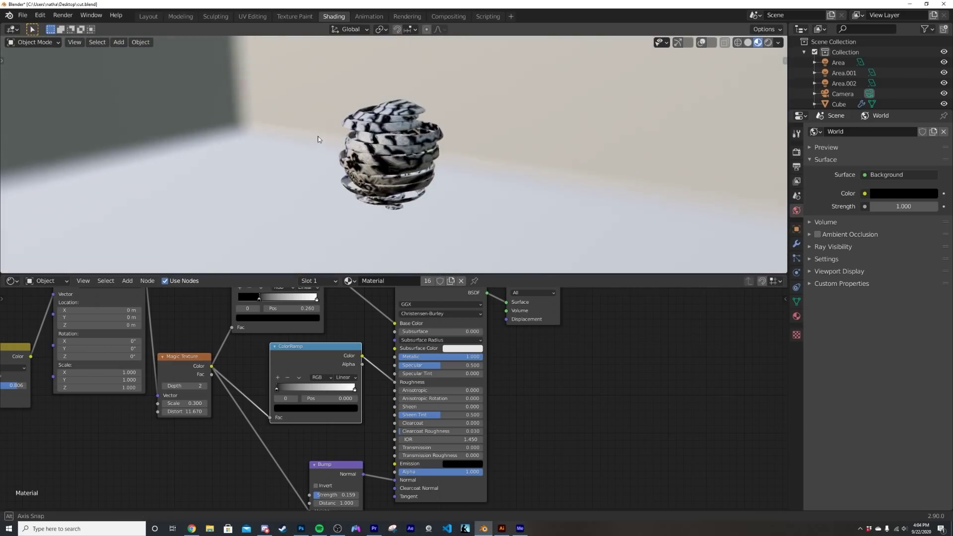
scroll(402, 134, "up", 6)
middle_click_drag(404, 138, 474, 144)
left_click_drag(277, 389, 332, 391)
middle_click_drag(401, 181, 475, 171)
scroll(474, 187, "up", 7)
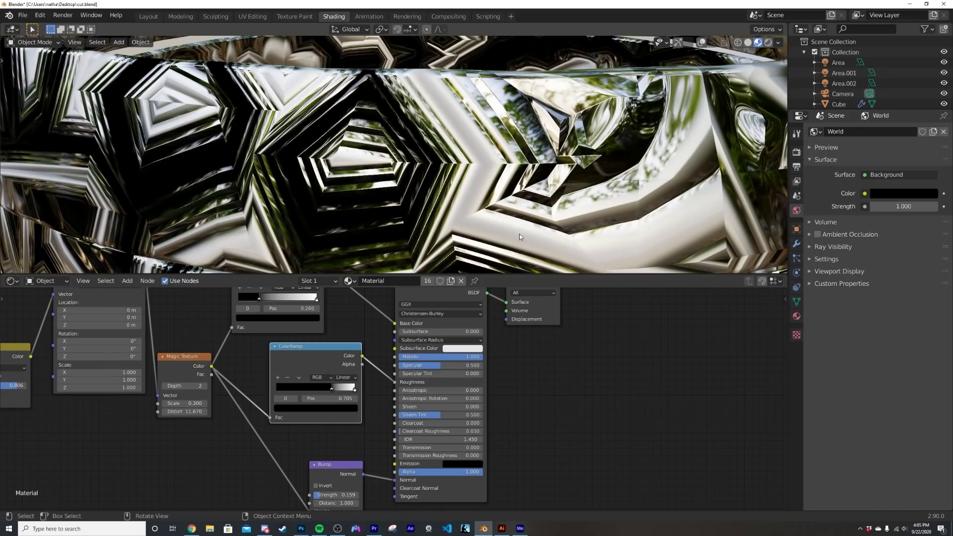
scroll(482, 161, "up", 2)
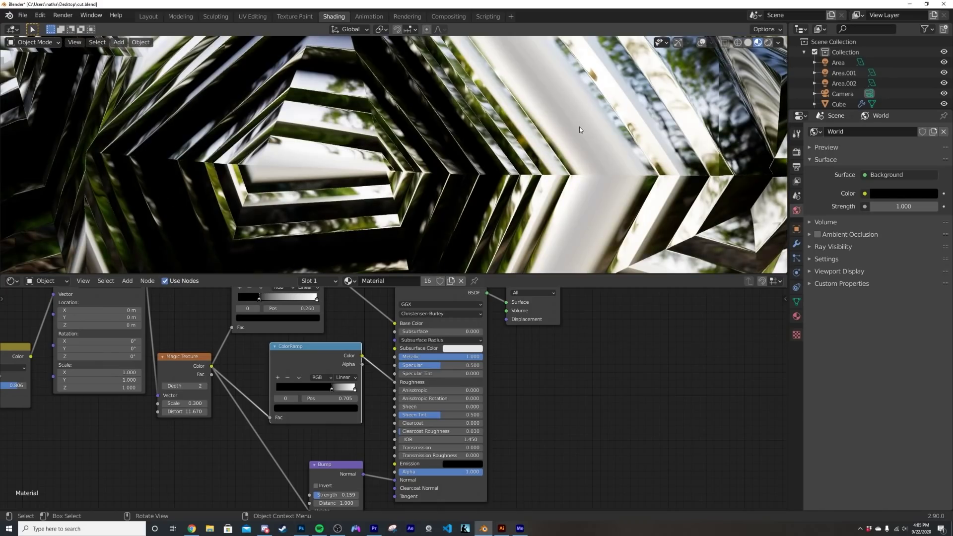
left_click_drag(354, 390, 312, 391)
scroll(607, 196, "down", 10)
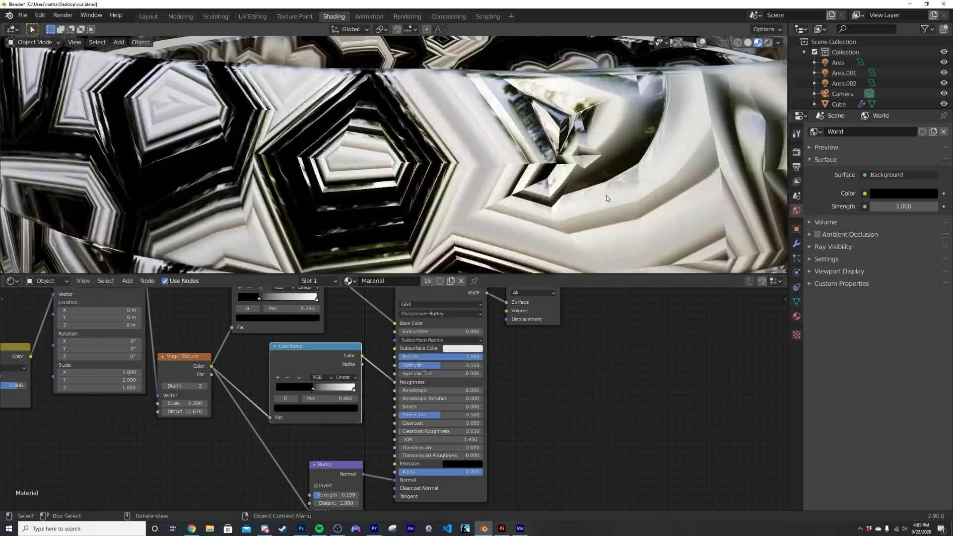
middle_click_drag(522, 187, 517, 139)
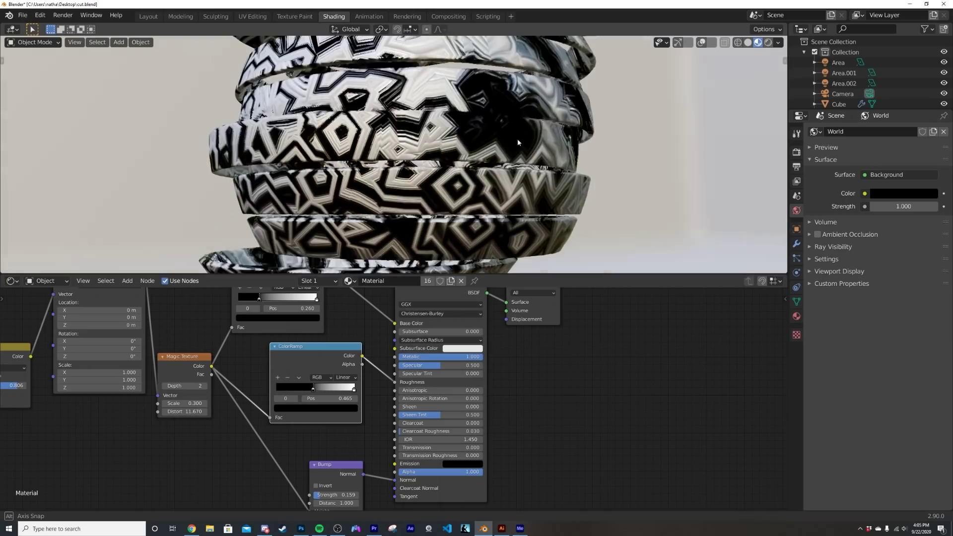
- Lighten the black stop of the Base Color ColorRamp to a light gray
scroll(358, 467, "up", 4)
scroll(359, 480, "down", 1)
scroll(306, 93, "up", 5)
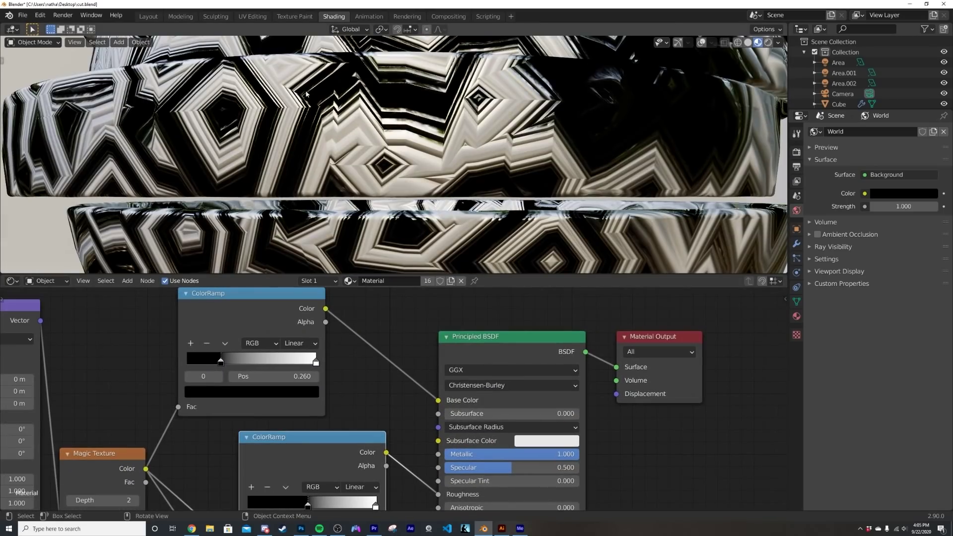
left_click(252, 391)
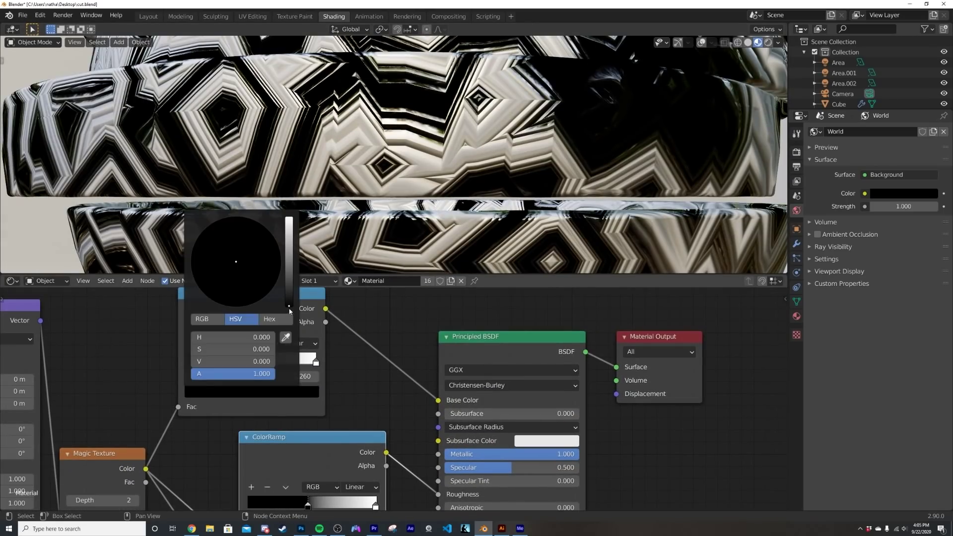
left_click_drag(234, 362, 244, 361)
left_click_drag(291, 286, 293, 249)
scroll(378, 185, "down", 6)
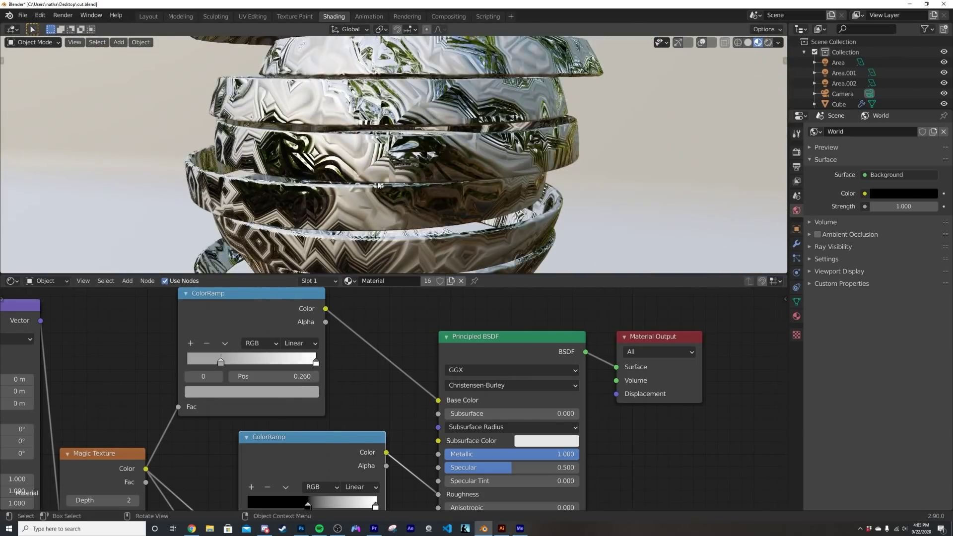
middle_click_drag(379, 186, 465, 169)
- Examine the node setup and how the roughness ColorRamp's black and white areas affect the reflections on the sphere's slices
middle_click_drag(157, 504, 177, 397)
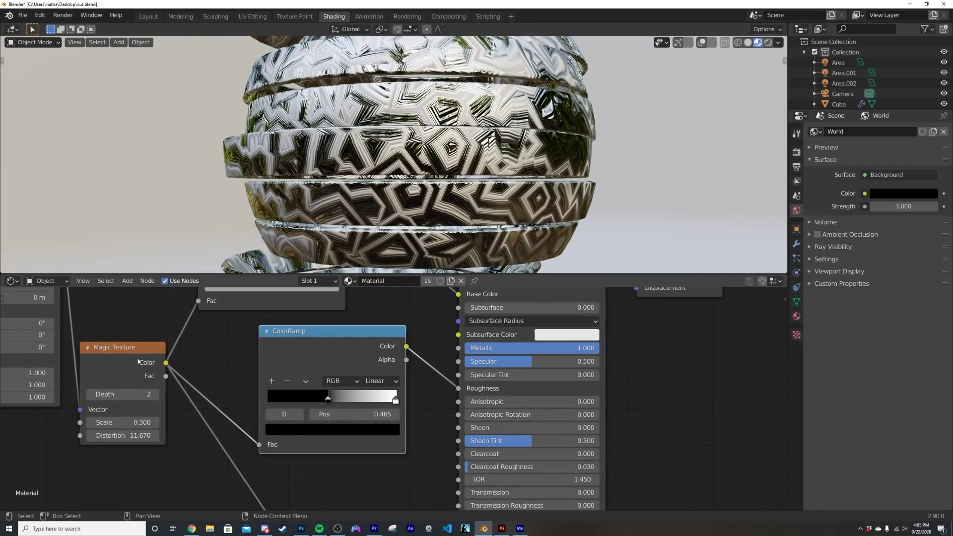
scroll(138, 362, "down", 5)
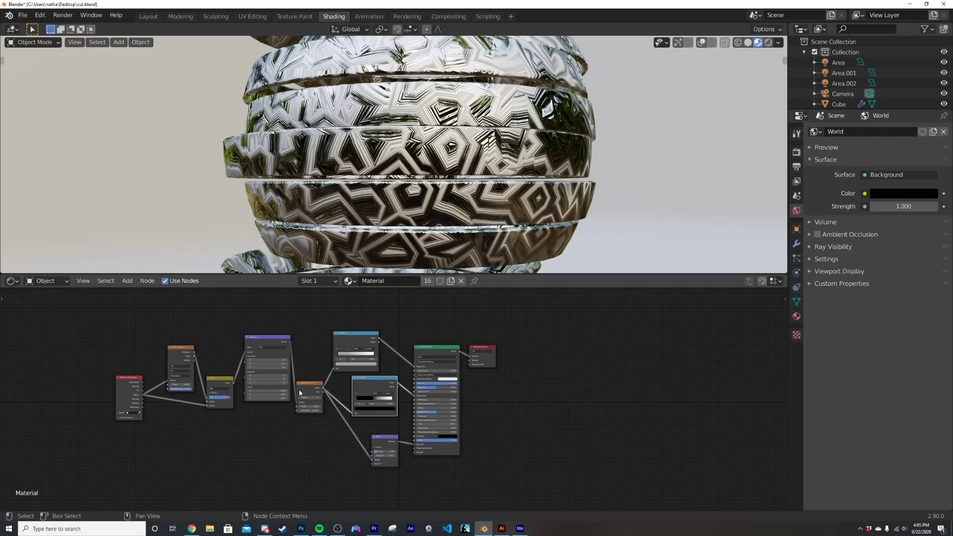
scroll(299, 392, "up", 6)
left_click_drag(366, 381, 358, 359)
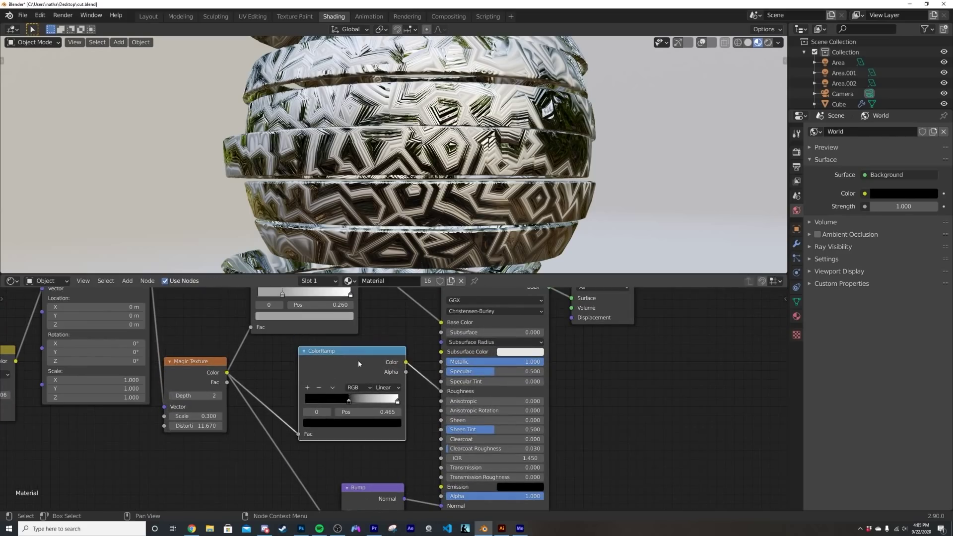
scroll(500, 122, "up", 4)
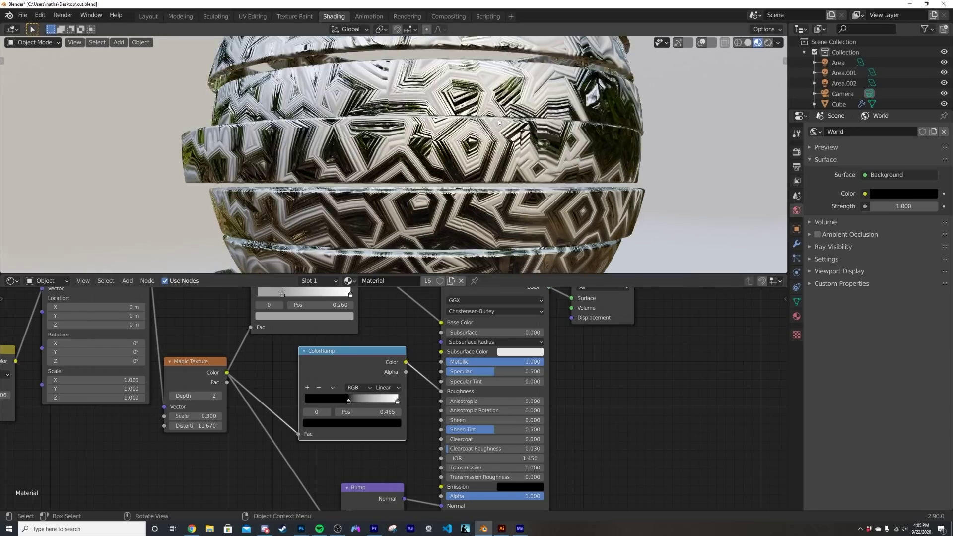
left_click(398, 401)
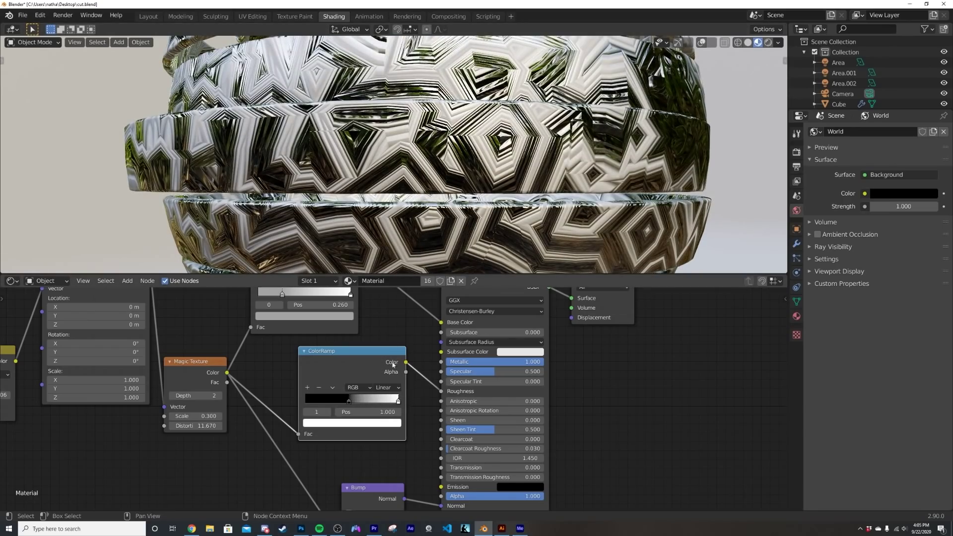
scroll(546, 138, "up", 3)
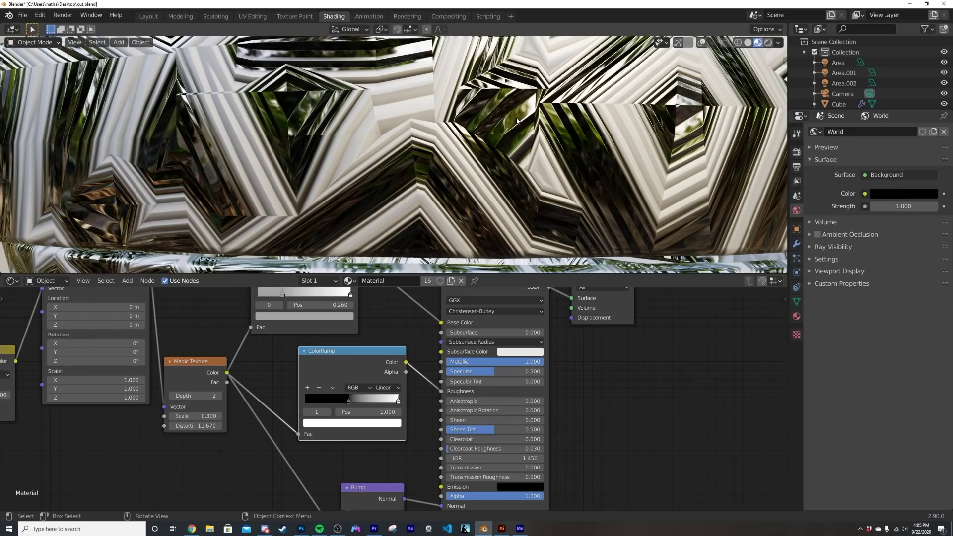
scroll(517, 121, "down", 4)
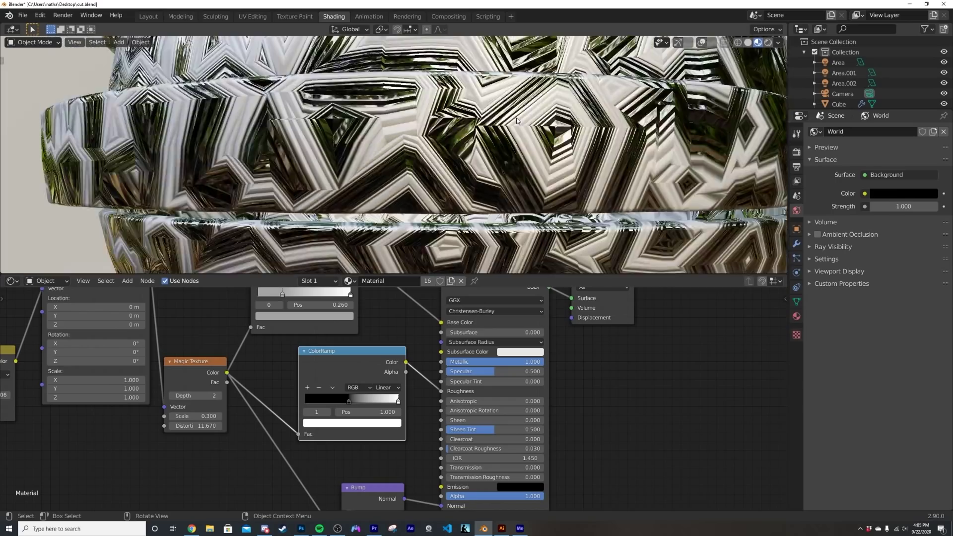
middle_click_drag(366, 168, 339, 169)
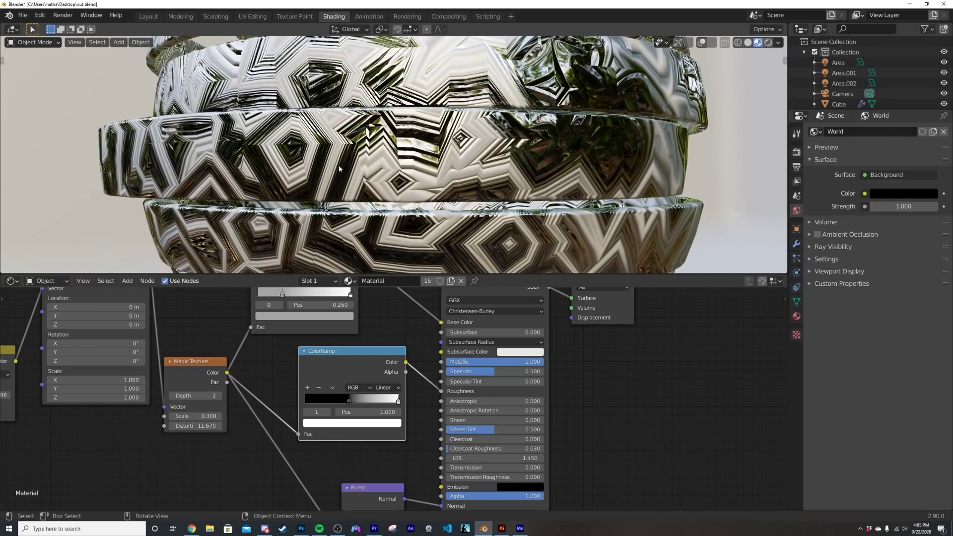
scroll(344, 170, "up", 3)
scroll(351, 169, "down", 2)
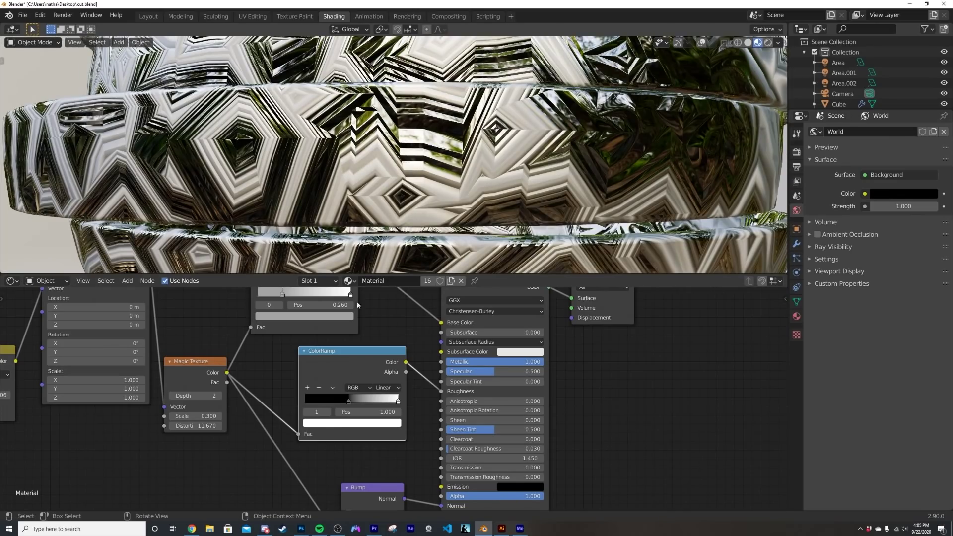
- Lighten the black stop of the roughness ColorRamp to a medium gray with a Value of 0.444
left_click(349, 401)
left_click(351, 423)
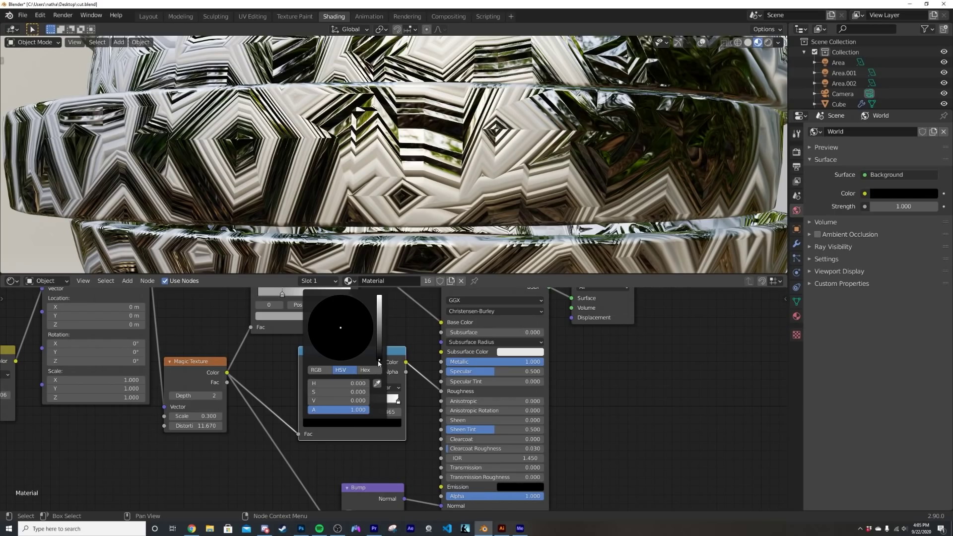
left_click_drag(380, 352, 379, 324)
middle_click_drag(433, 152, 489, 170)
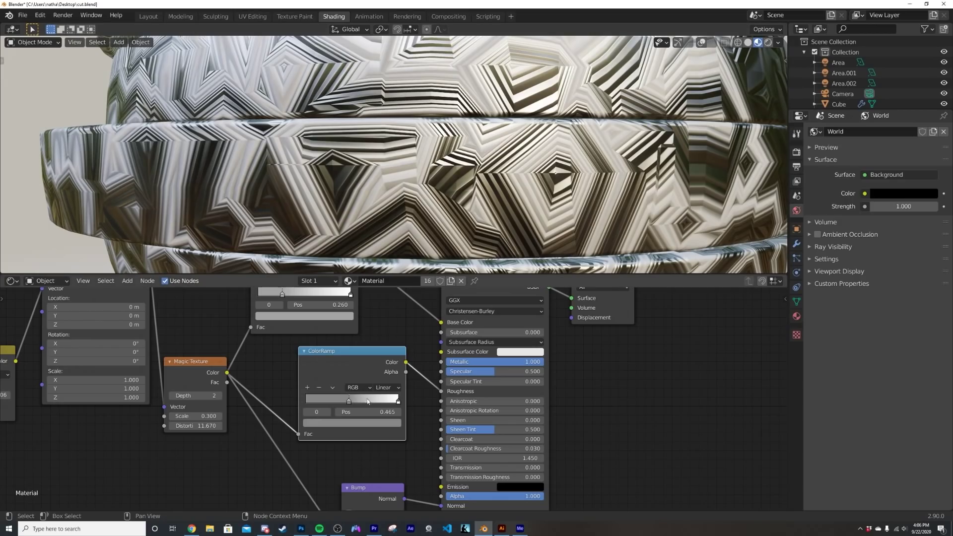
left_click(359, 424)
left_click_drag(380, 326, 381, 336)
scroll(549, 228, "down", 8)
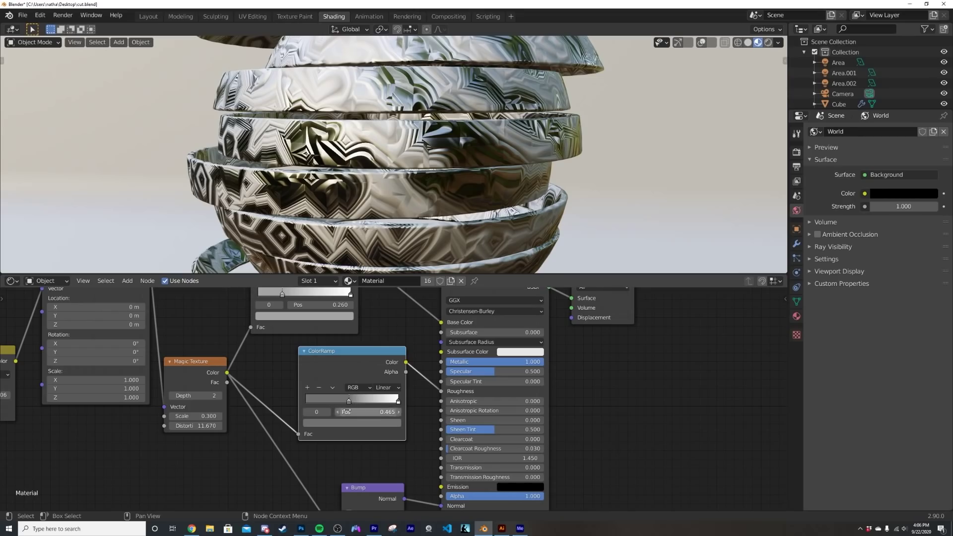
- Replace the Magic Texture input of the roughness ColorRamp with a new Musgrave Texture, linking Mapping's Vector to it and its Height to Fac
left_click_drag(300, 436, 275, 383)
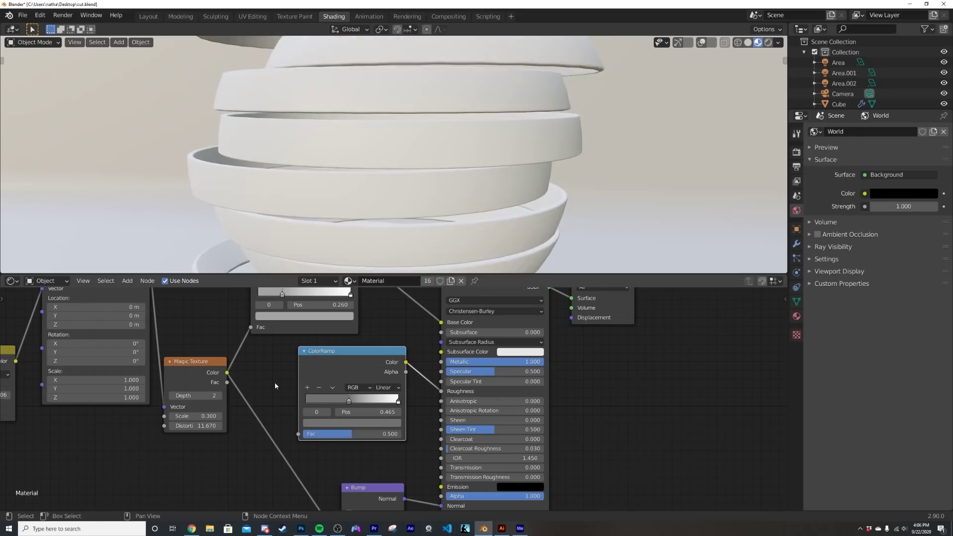
key("shift+a")
left_click(276, 383)
type("mus")
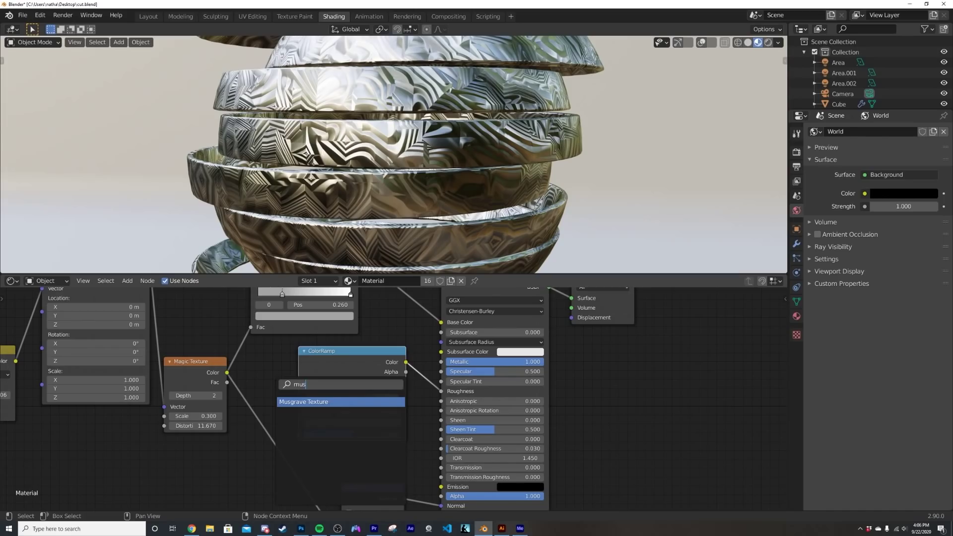
key("Return")
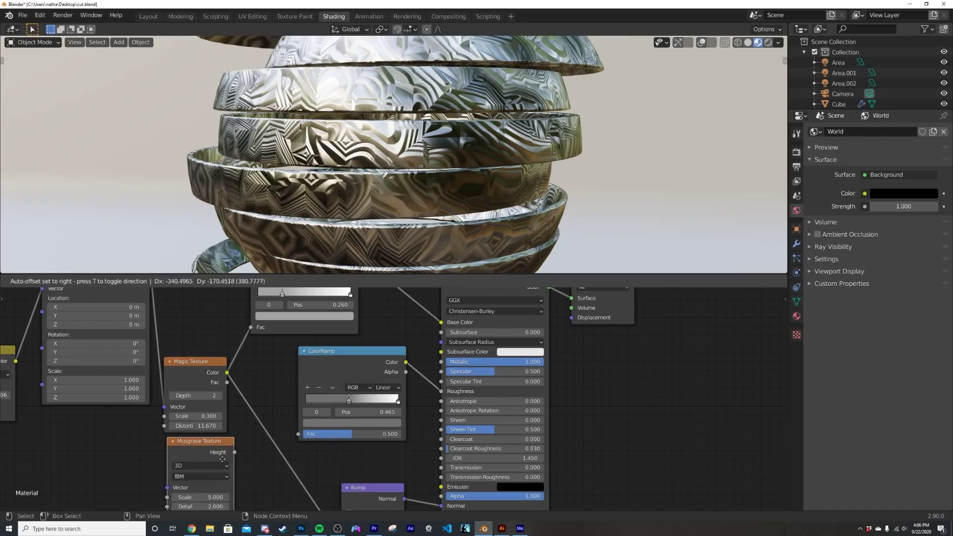
left_click(175, 449)
scroll(217, 464, "down", 6)
left_click_drag(242, 314, 299, 437)
scroll(251, 453, "up", 2)
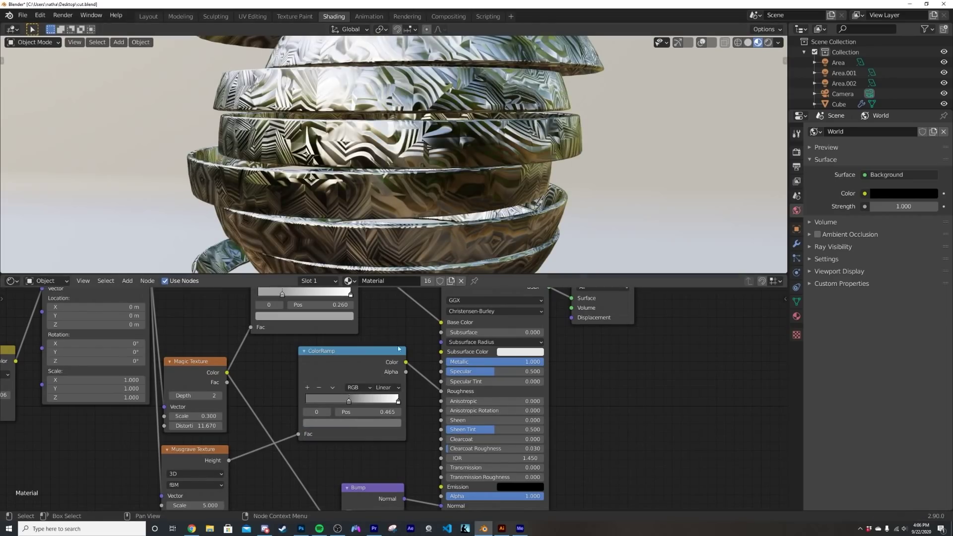
- Darken the gray stop of the roughness ColorRamp to black and move it to position 0.000
left_click(347, 422)
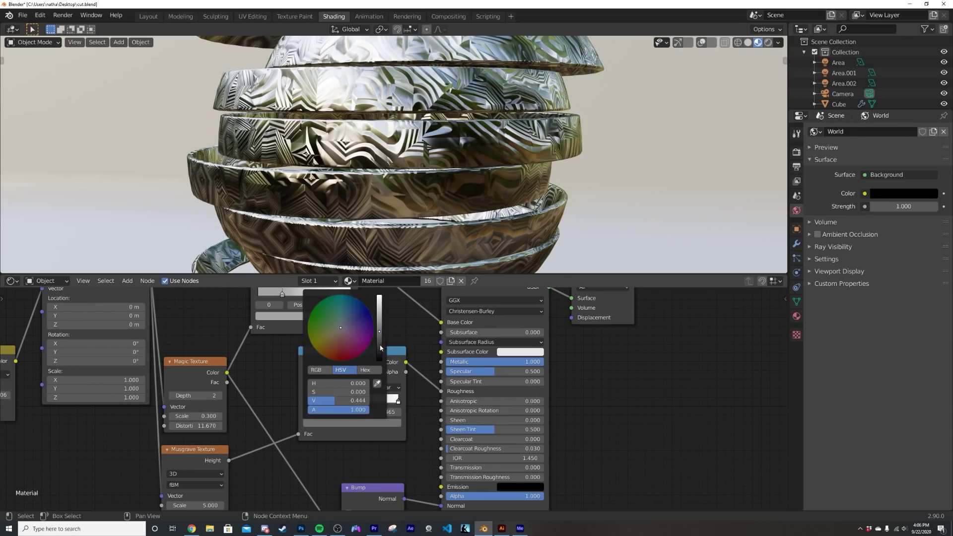
left_click_drag(381, 348, 381, 362)
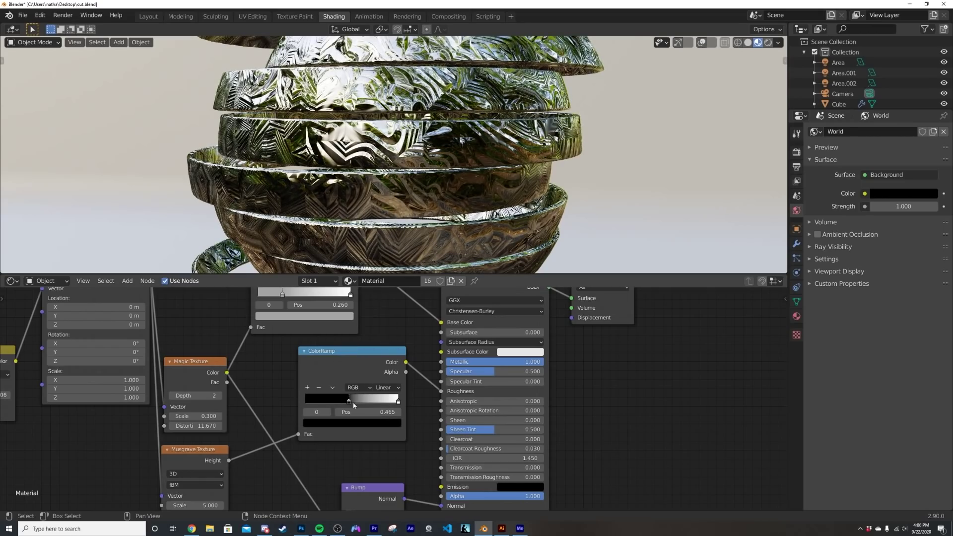
left_click_drag(355, 406, 296, 398)
scroll(454, 95, "down", 5)
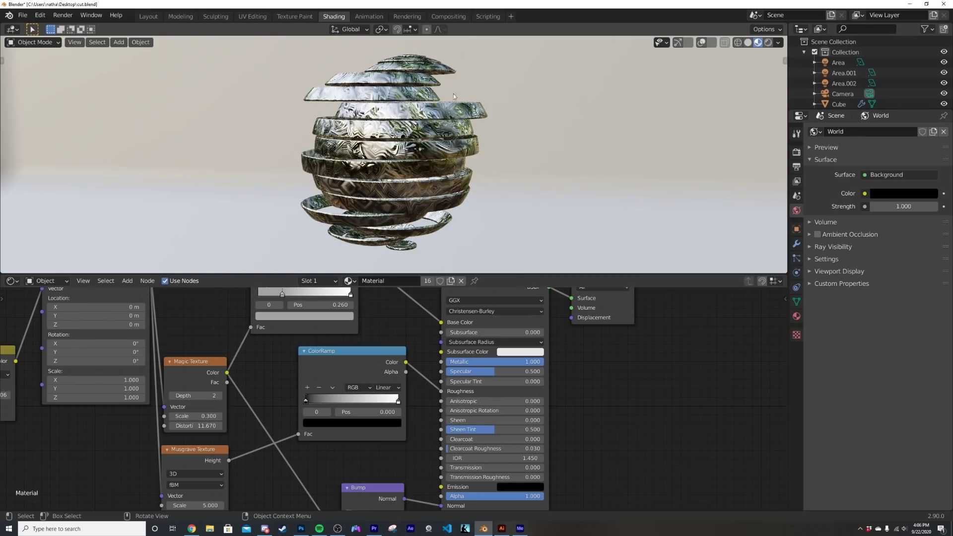
scroll(454, 95, "up", 5)
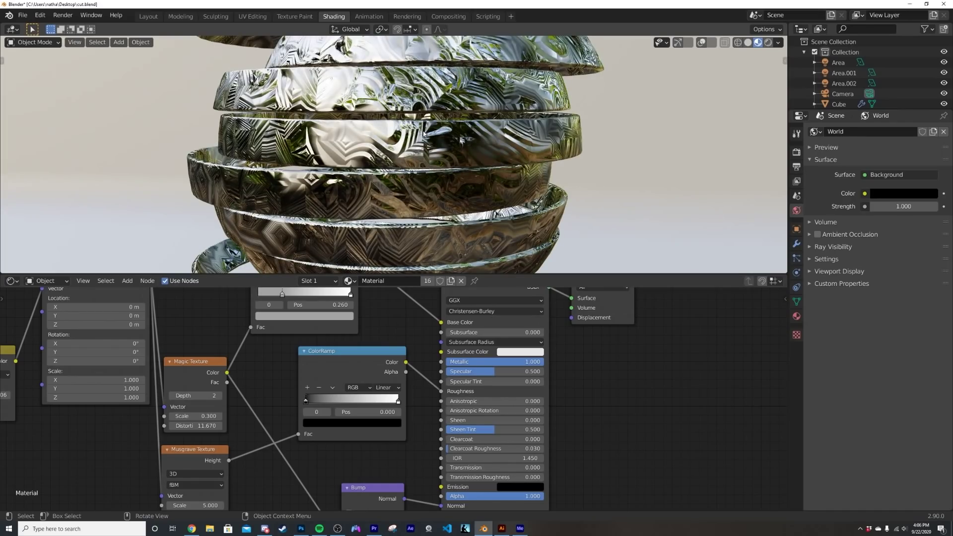
- Set the Musgrave Texture's Detail to 16 and Dimension to 0, and inspect the slices' surface up close
middle_click_drag(245, 448, 285, 400)
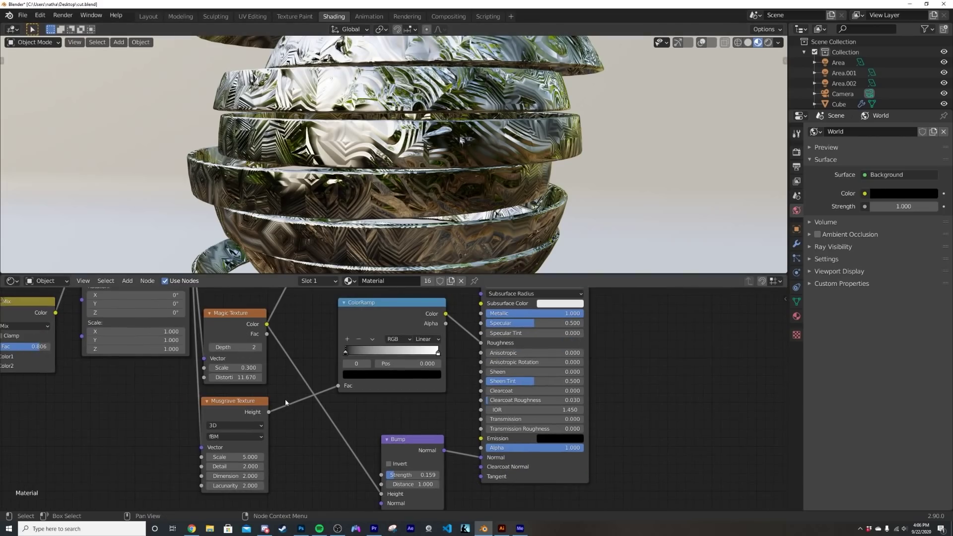
scroll(441, 219, "up", 2)
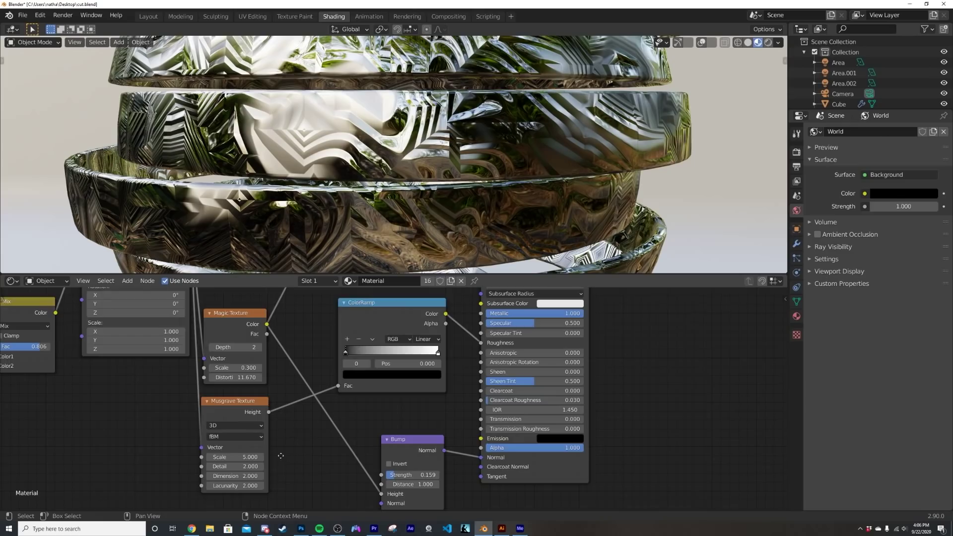
scroll(343, 402, "up", 2)
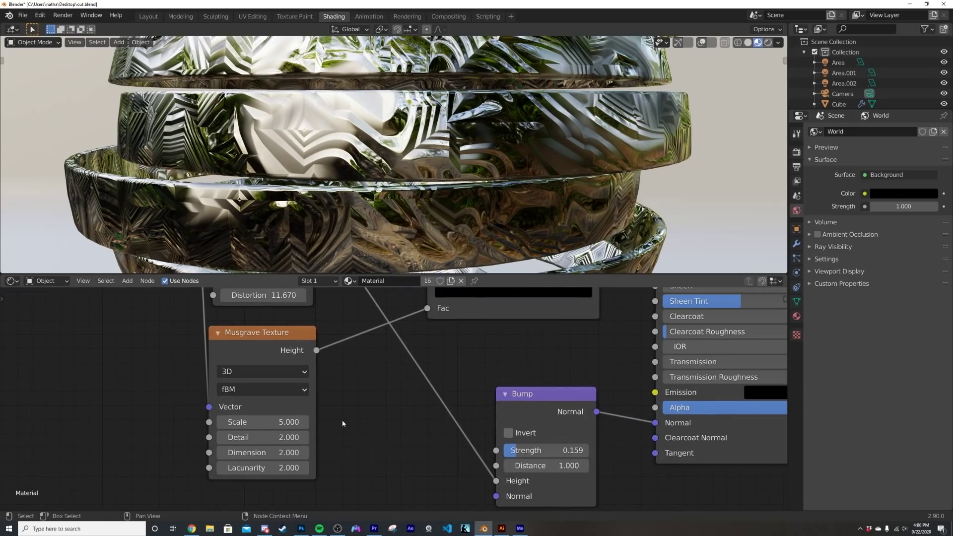
left_click_drag(263, 453, 308, 437)
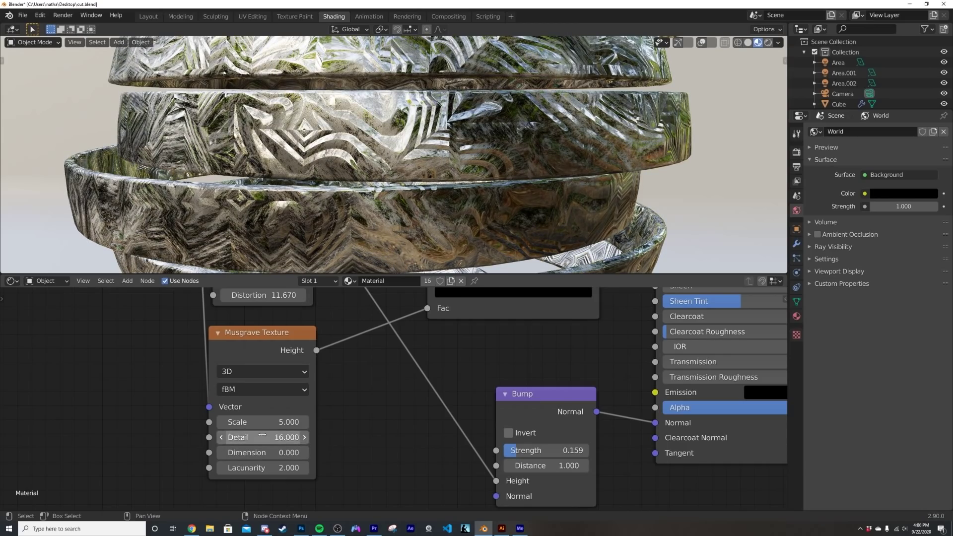
middle_click_drag(415, 214, 449, 207)
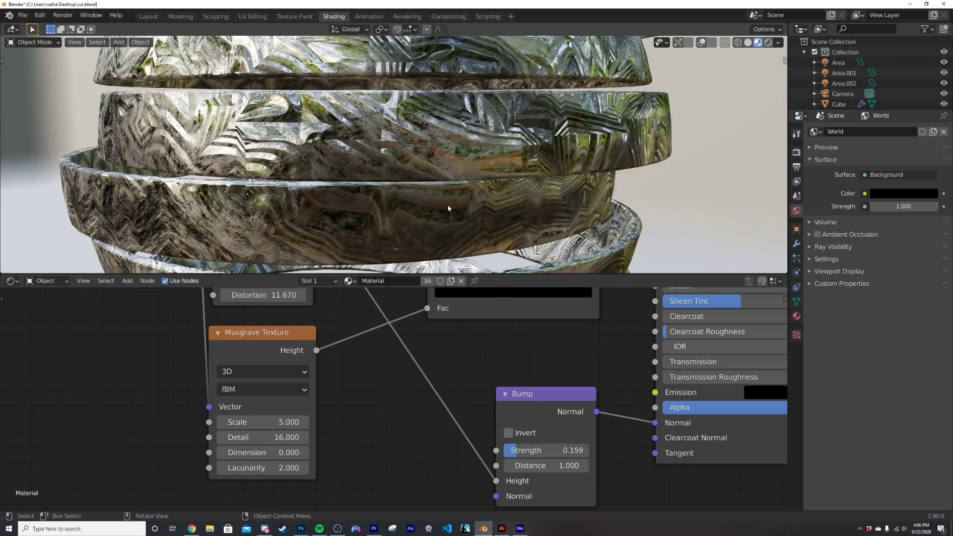
scroll(448, 206, "up", 8)
middle_click_drag(365, 185, 292, 182)
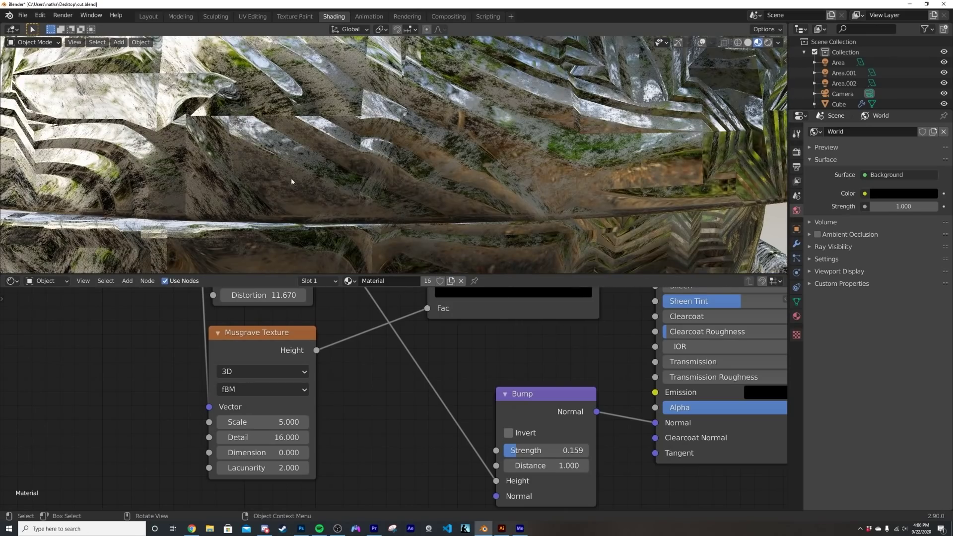
- Lighten the roughness ColorRamp's black stop to a Value of about 0.43 and darken its white stop slightly to off-white
middle_click_drag(487, 320, 222, 473)
scroll(389, 182, "down", 8)
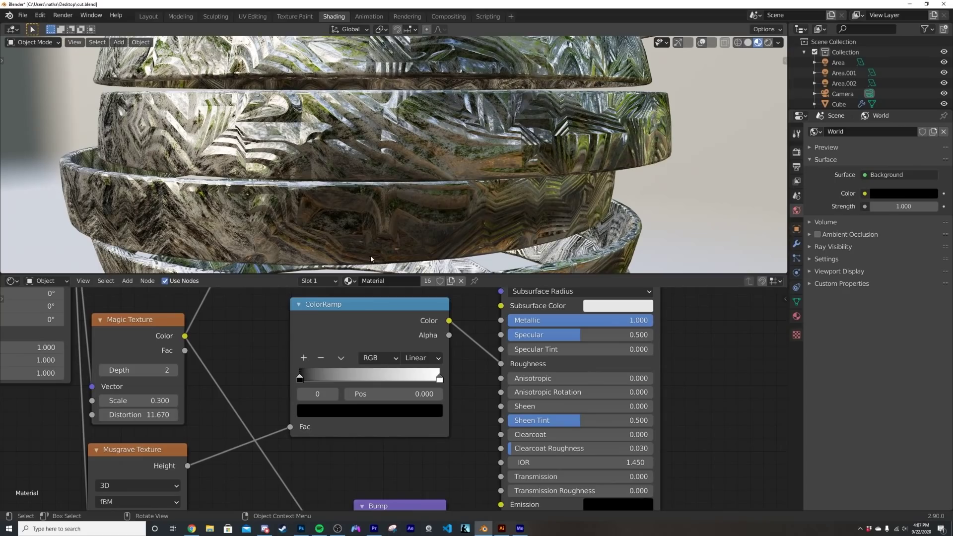
left_click(323, 416)
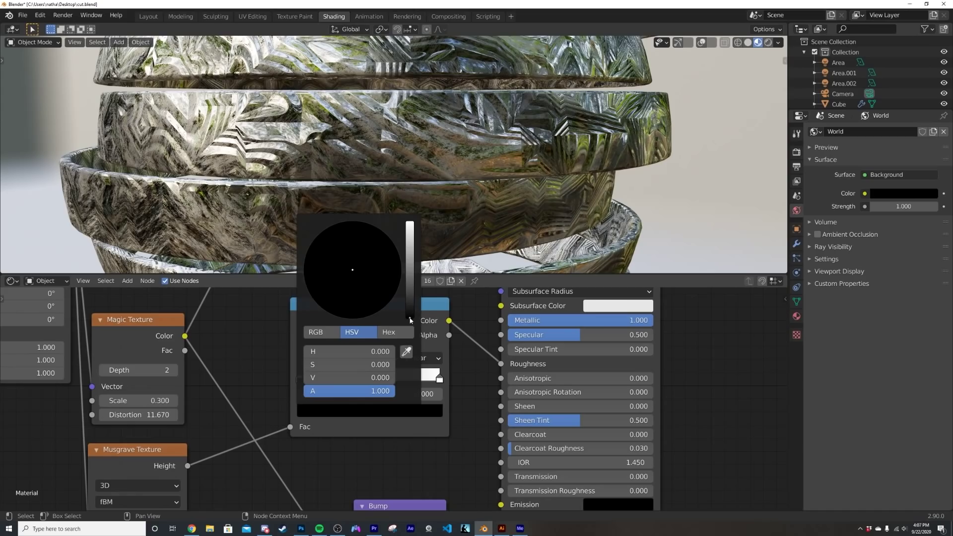
left_click_drag(410, 321, 410, 276)
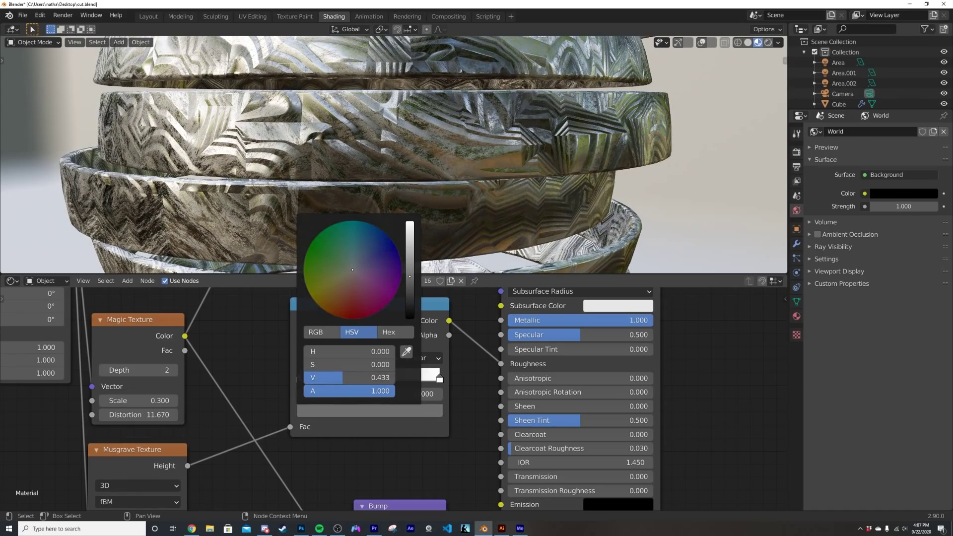
left_click(439, 379)
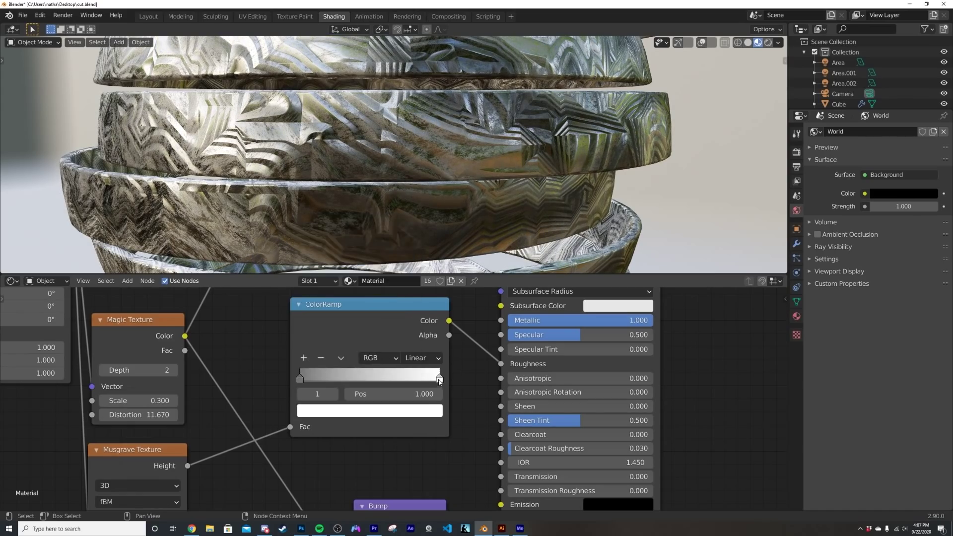
left_click(424, 412)
left_click_drag(411, 223, 410, 233)
middle_click_drag(696, 209, 438, 195)
scroll(438, 195, "up", 4)
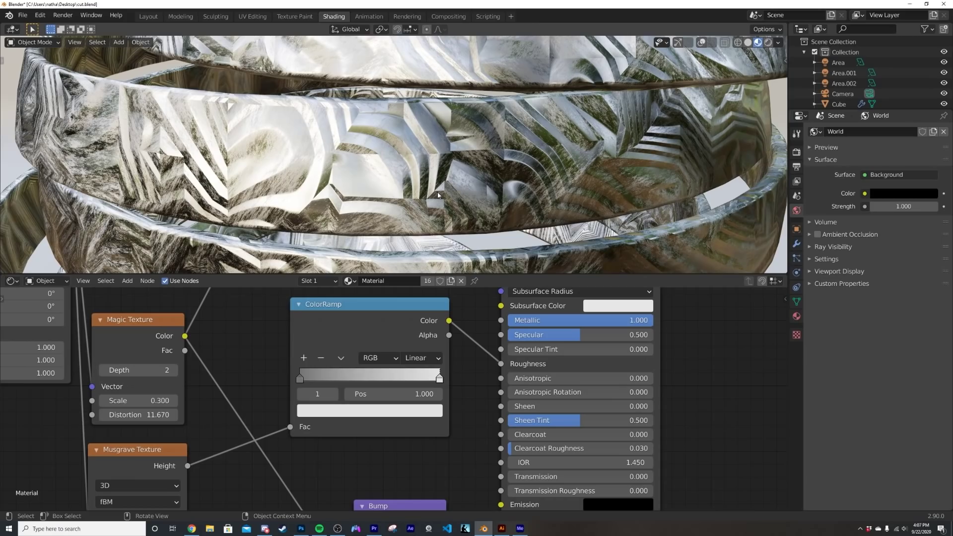
- Fine-tune the darker stop of the roughness ColorRamp to a gray with a Value of about 0.42
left_click(299, 378)
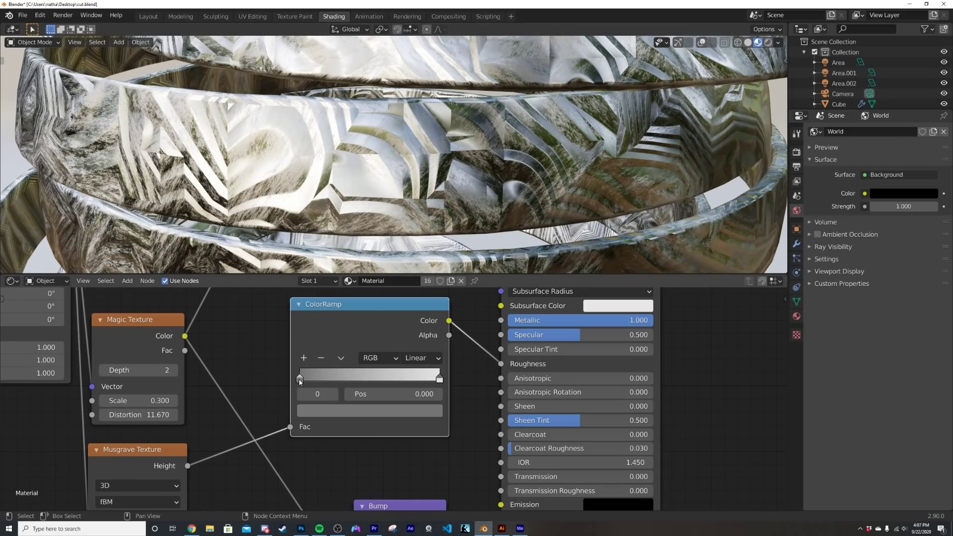
left_click(353, 412)
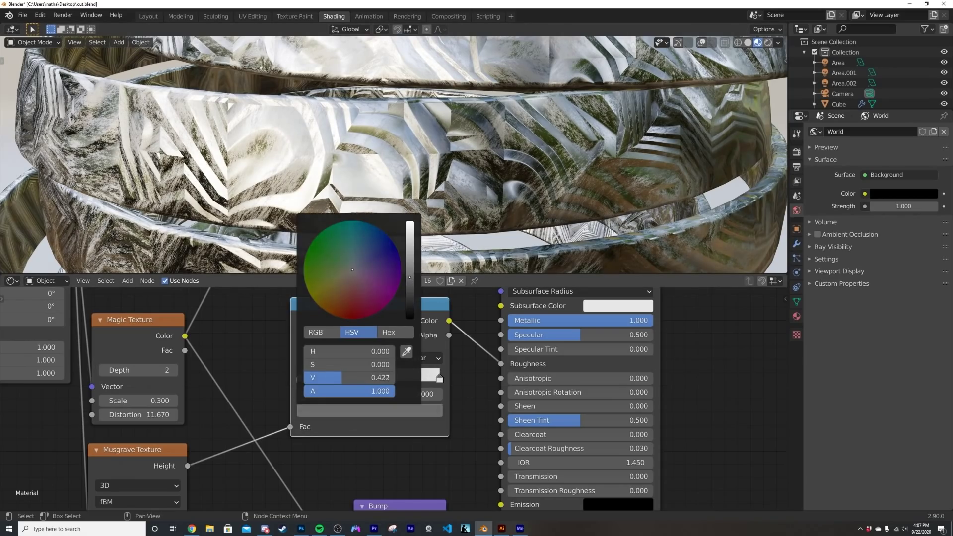
middle_click_drag(571, 198, 405, 171)
scroll(531, 183, "down", 4)
- Set the Musgrave Texture's Scale to 0.5 and check the sphere from afar and up close
middle_click_drag(249, 376, 374, 307)
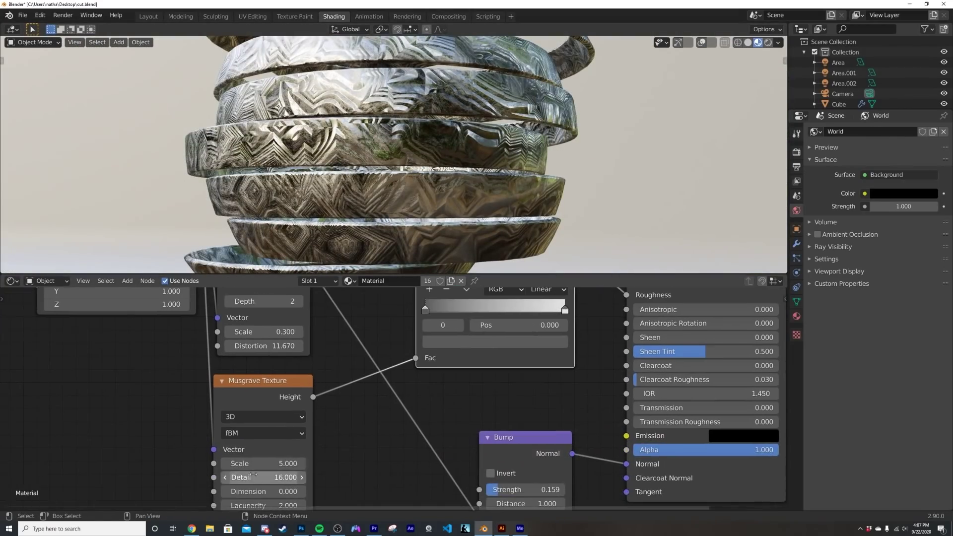
double_click(268, 463)
type("0.")
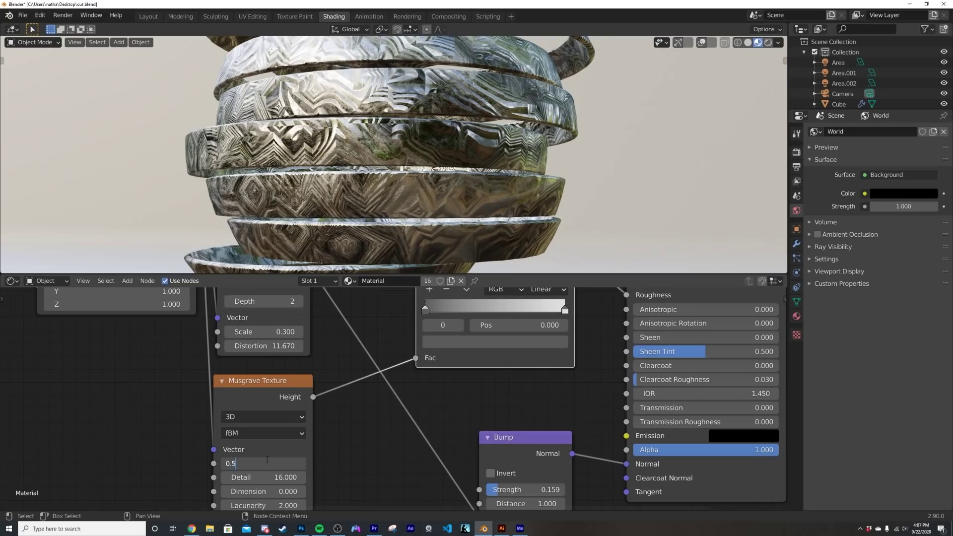
type("5")
key("Return")
middle_click_drag(432, 149, 458, 167)
scroll(336, 151, "down", 5)
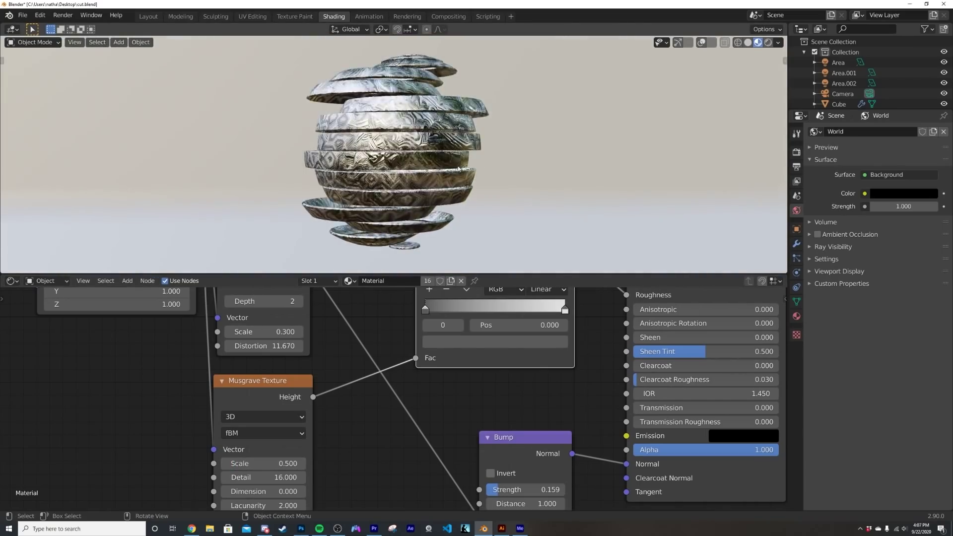
scroll(458, 170, "up", 5)
- Try the Magic Texture's Depth at 3, then set it to 5
middle_click_drag(183, 373, 419, 387)
scroll(367, 378, "down", 6)
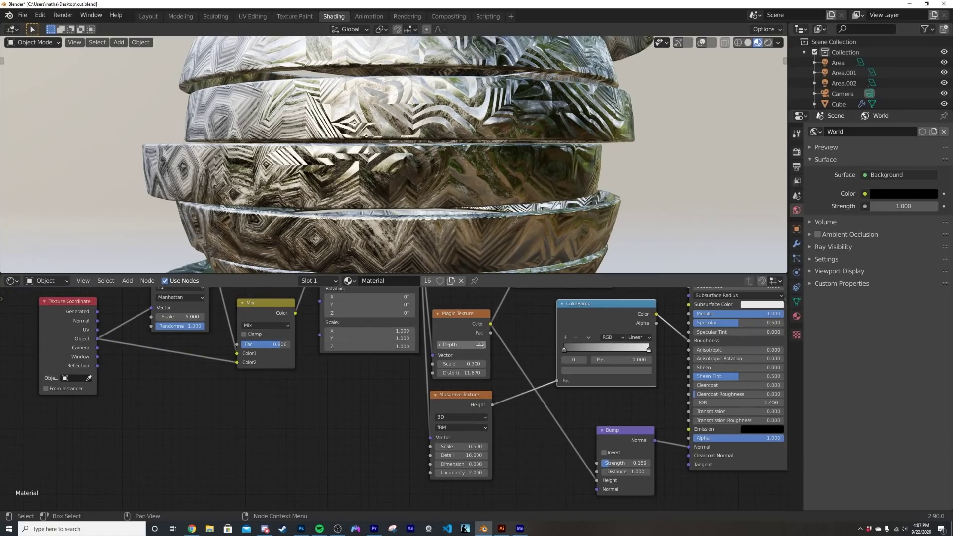
left_click_drag(464, 346, 469, 346)
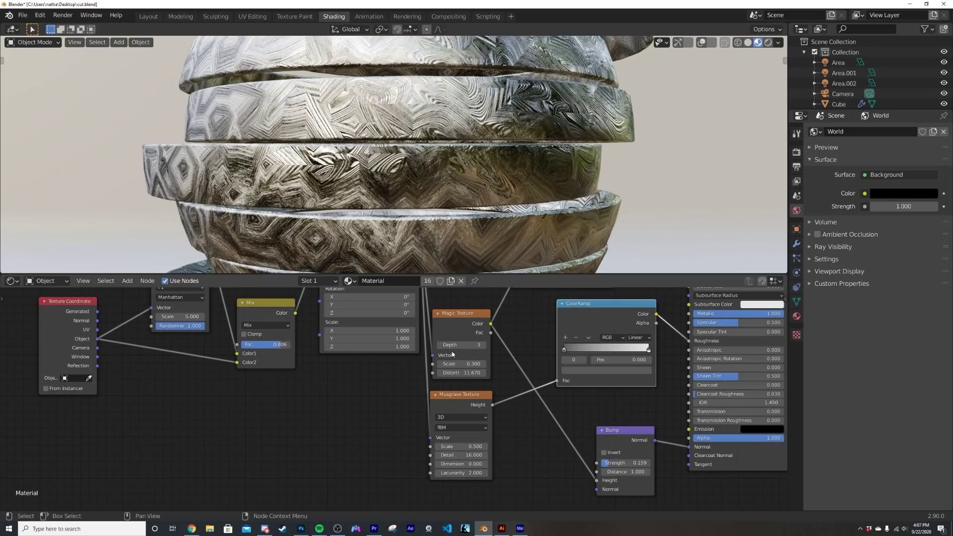
left_click(456, 346)
type("5")
key("Return")
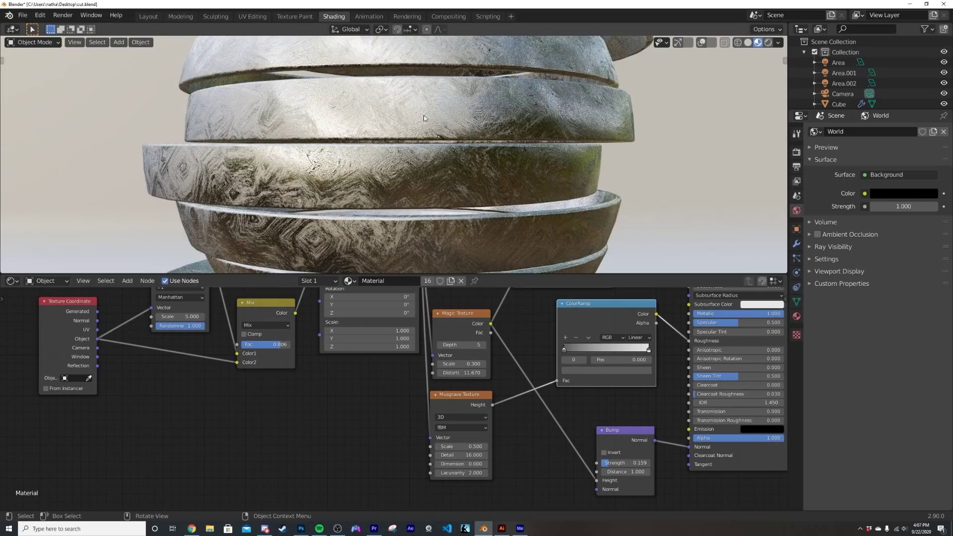
- Inspect the finer surface pattern on the slices and set the Bump node's Strength to 0.147
scroll(418, 163, "up", 4)
middle_click_drag(419, 163, 480, 168)
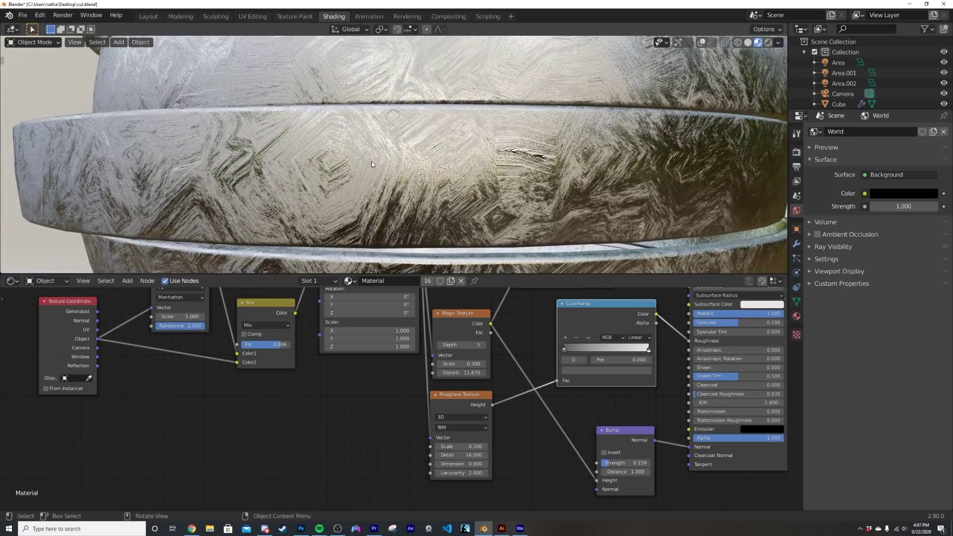
middle_click_drag(372, 164, 447, 175)
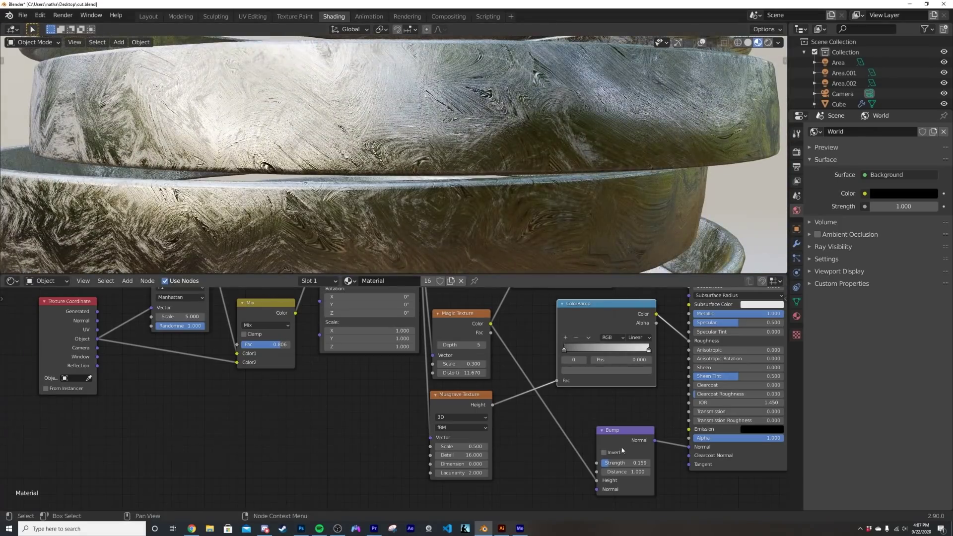
mouse_move(631, 462)
left_mouse_down()
mouse_move(643, 463)
mouse_move(630, 463)
left_mouse_up()
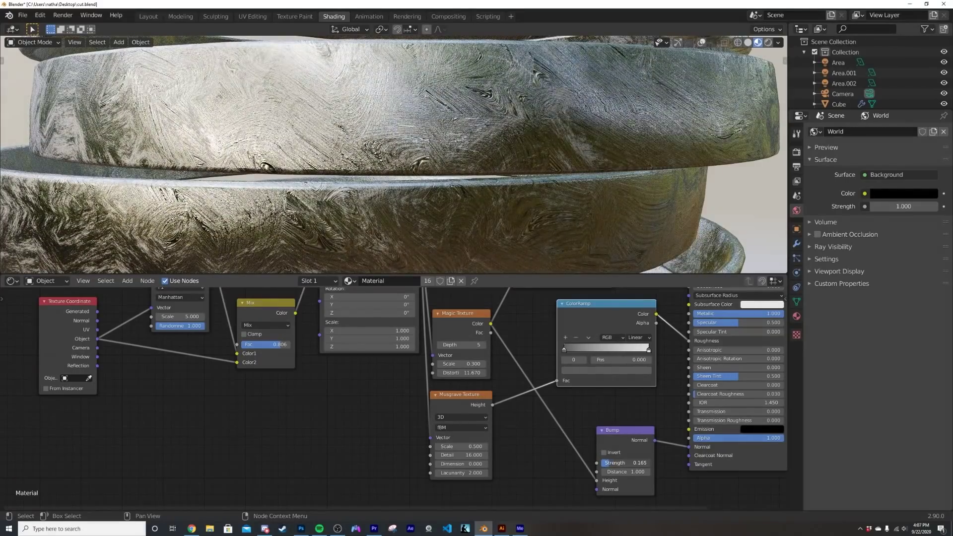
middle_click_drag(477, 258, 379, 177)
scroll(405, 201, "down", 5)
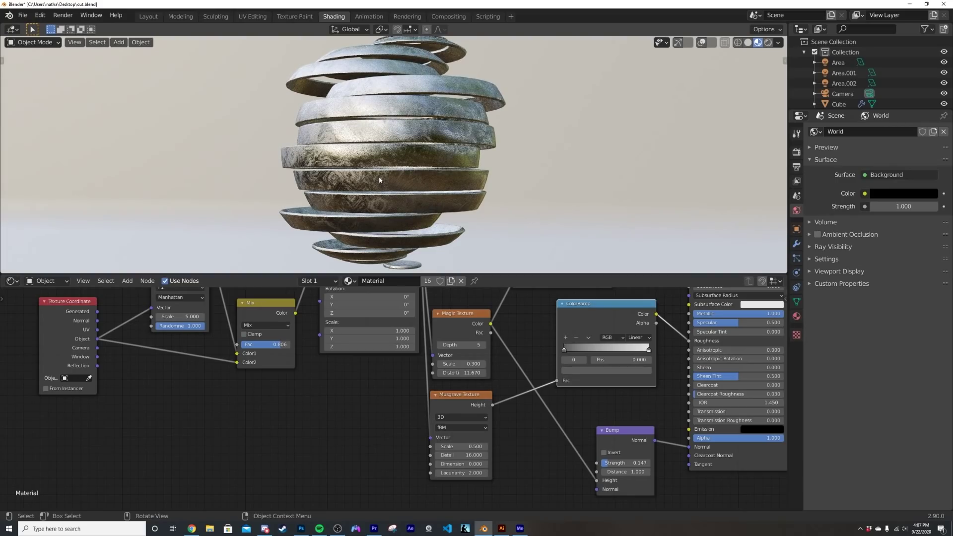
- Move the Magic Texture node up beside the Base Color ColorRamp, leaving a gap above the Musgrave Texture node
scroll(428, 332, "down", 3)
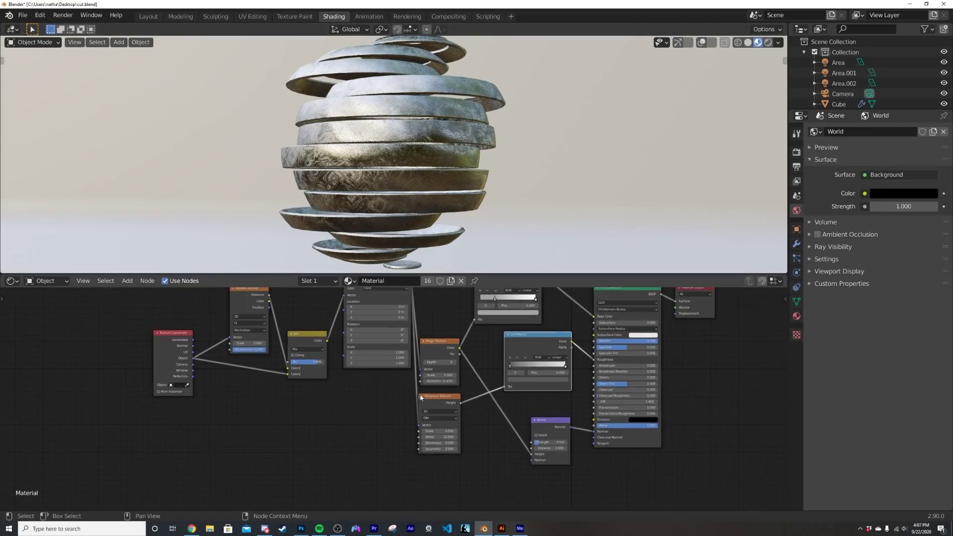
middle_click_drag(419, 408, 392, 430)
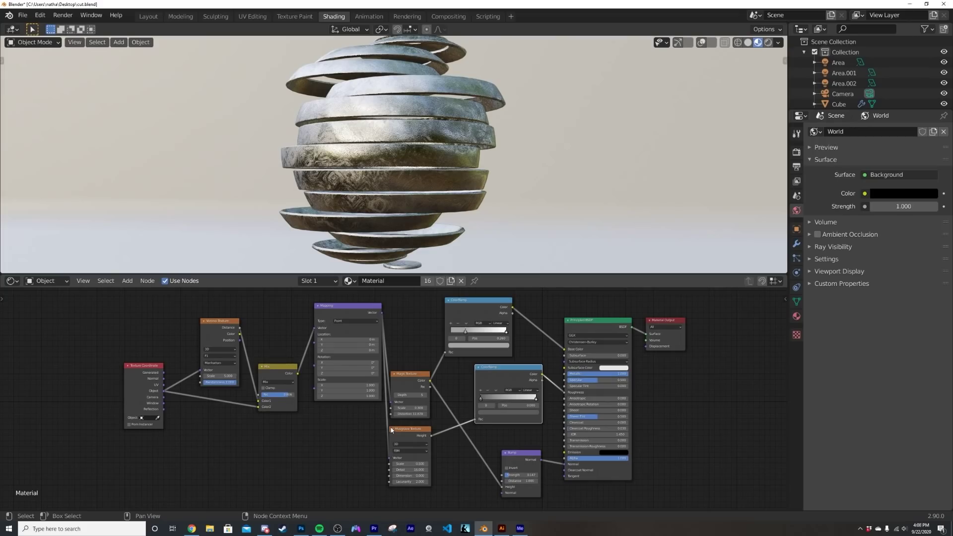
left_click_drag(403, 381, 404, 347)
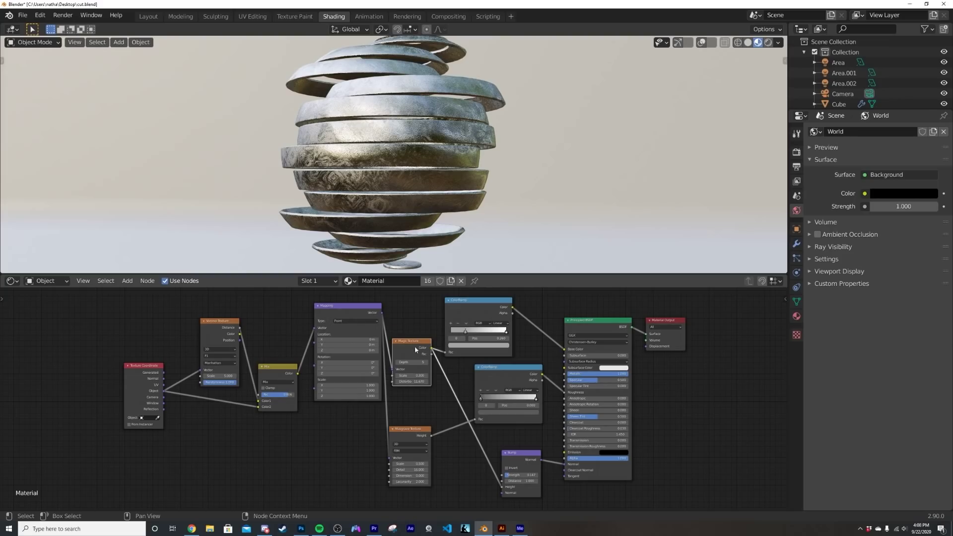
left_click_drag(416, 348, 418, 336)
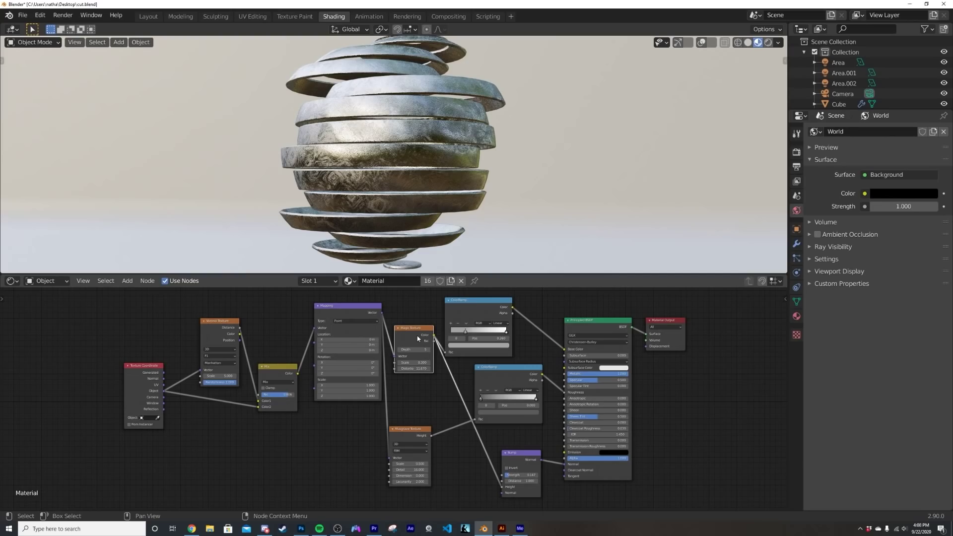
scroll(478, 190, "up", 6)
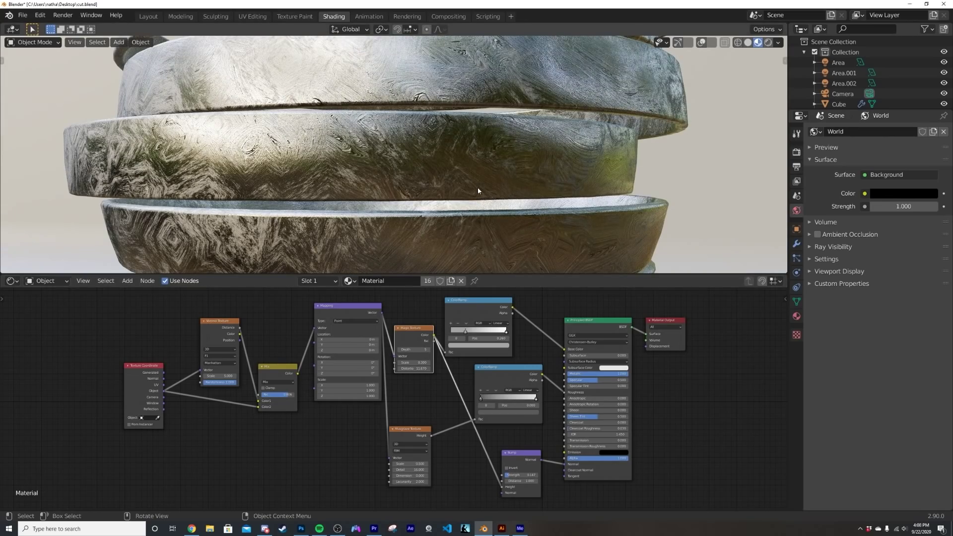